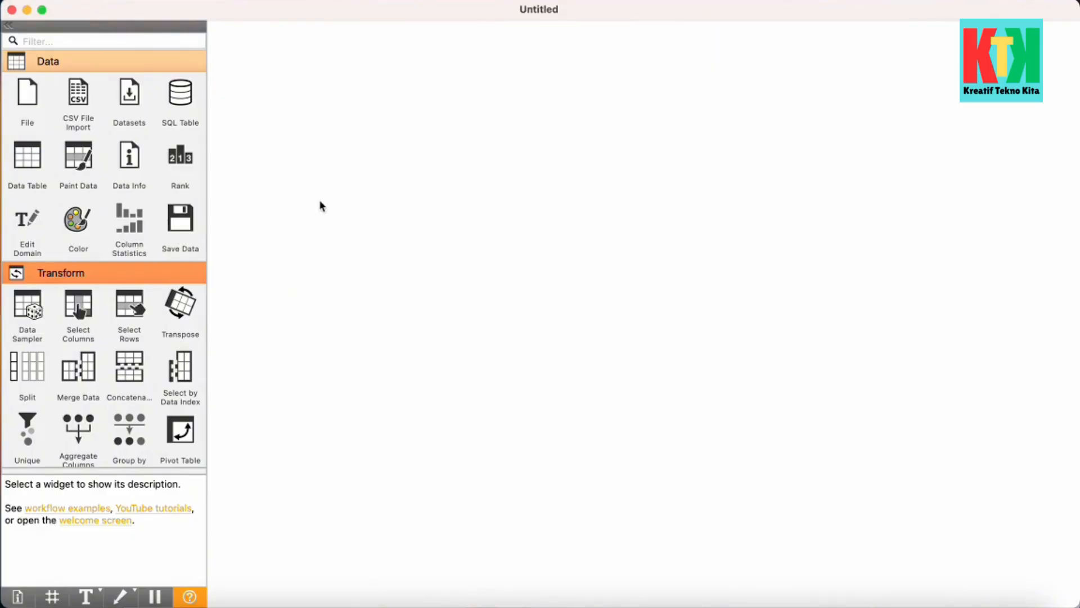
# Add a File widget to the empty canvas and open its settings.
pyautogui.click(28, 104)
pyautogui.moveTo(323, 139); pyautogui.dragTo(427, 160)
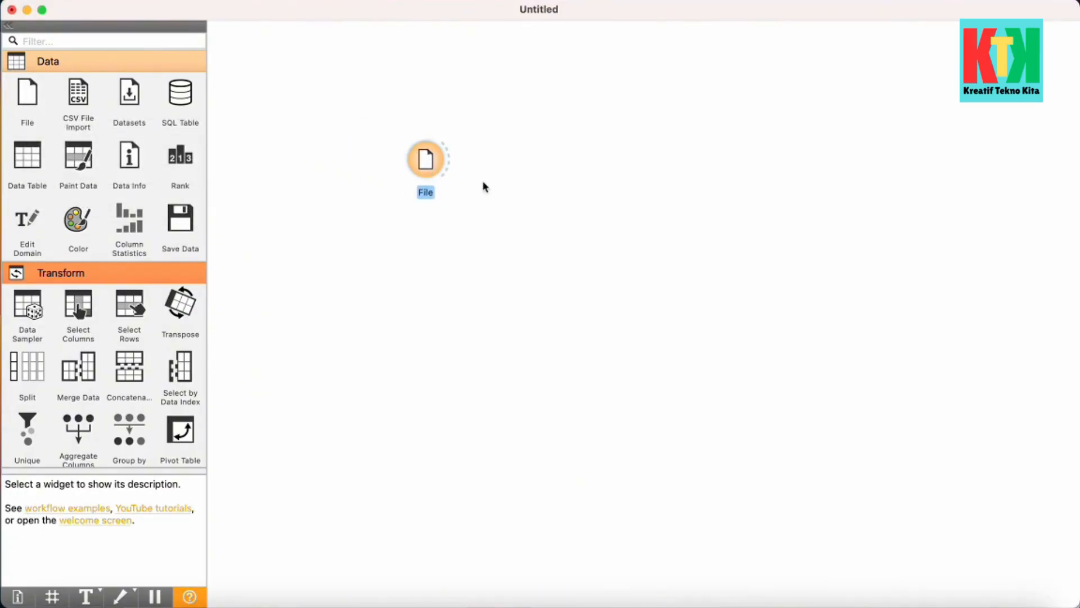
pyautogui.doubleClick(428, 163)
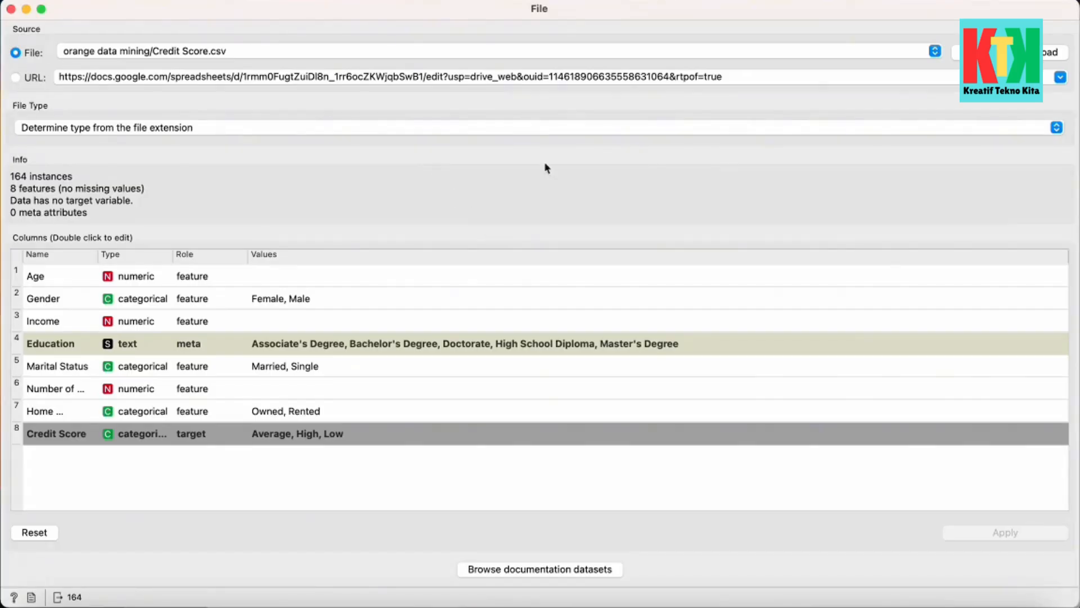
# Load data_kelululusan_mahasiswa_TESTING.xlsx from the orange data mining folder into the File widget, using Sheet1.
pyautogui.click(956, 51)
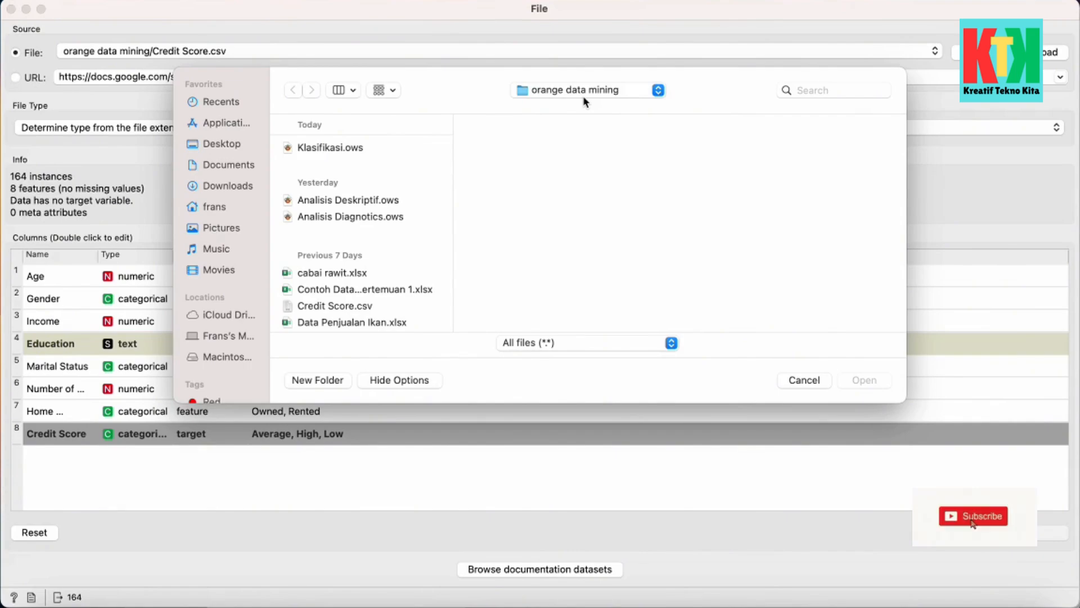
pyautogui.scroll(-2, 445, 239)
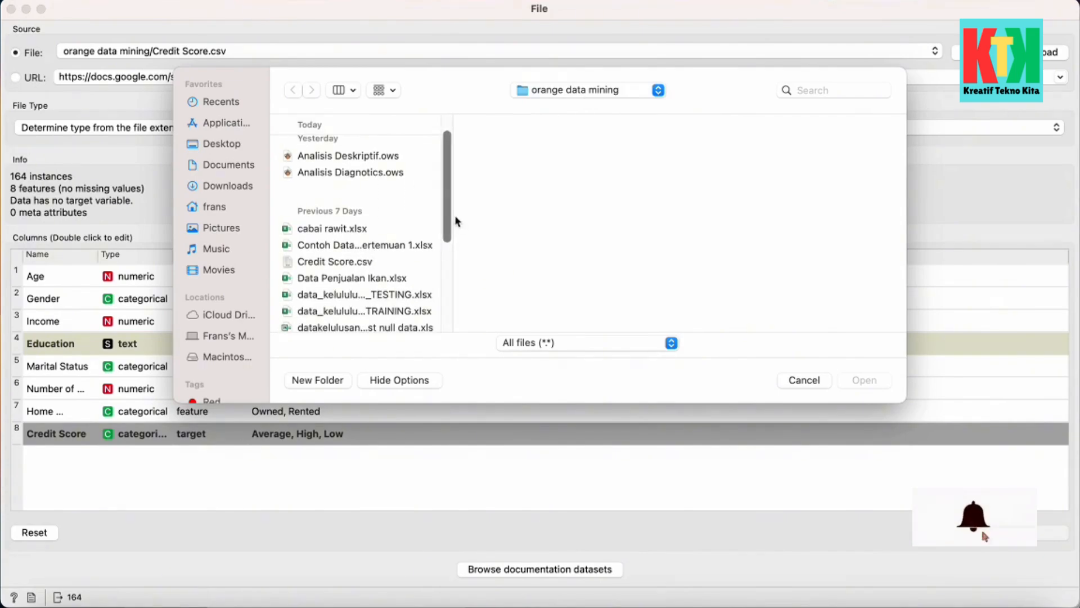
pyautogui.moveTo(453, 217); pyautogui.dragTo(540, 218)
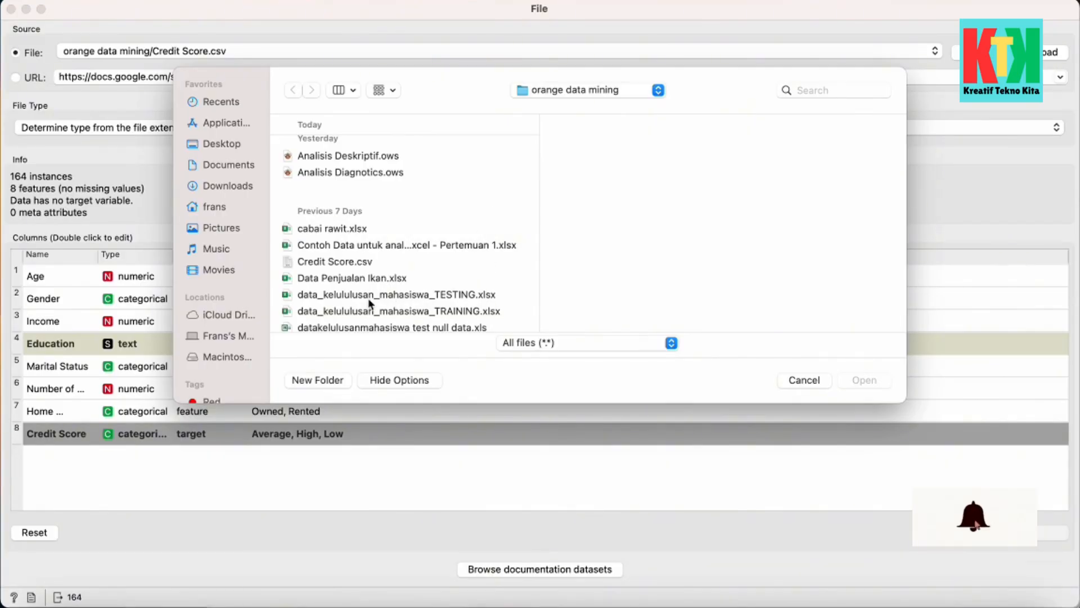
pyautogui.click(397, 297)
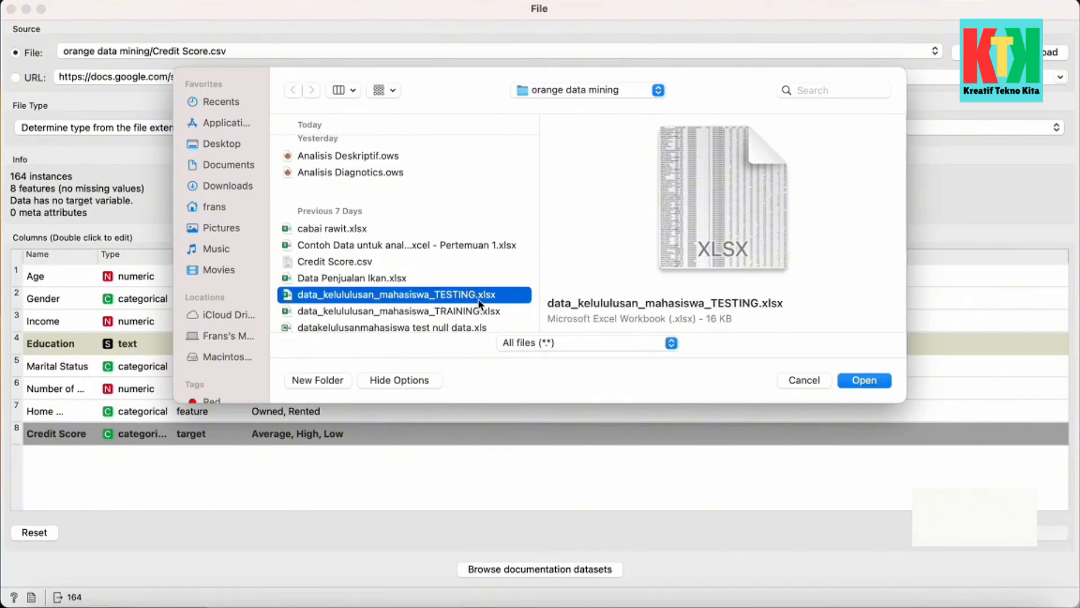
pyautogui.click(869, 381)
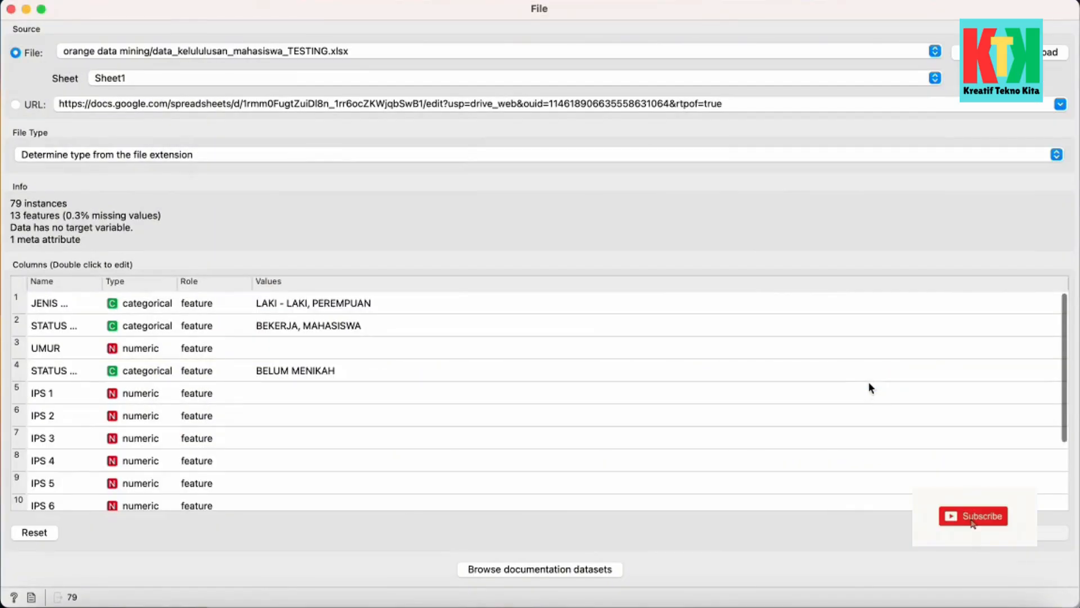
pyautogui.click(219, 74)
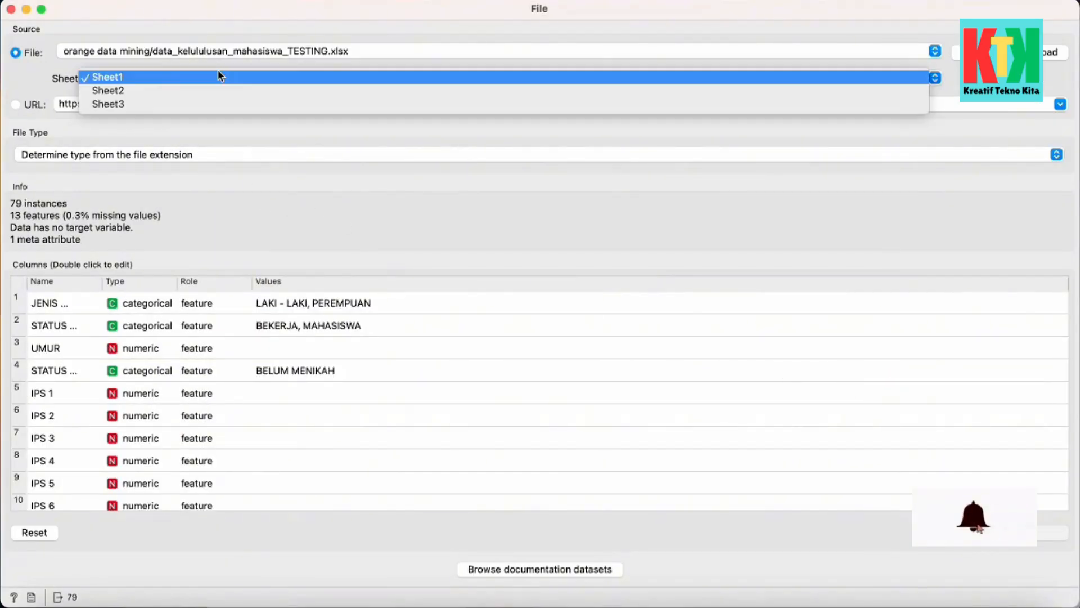
pyautogui.click(149, 77)
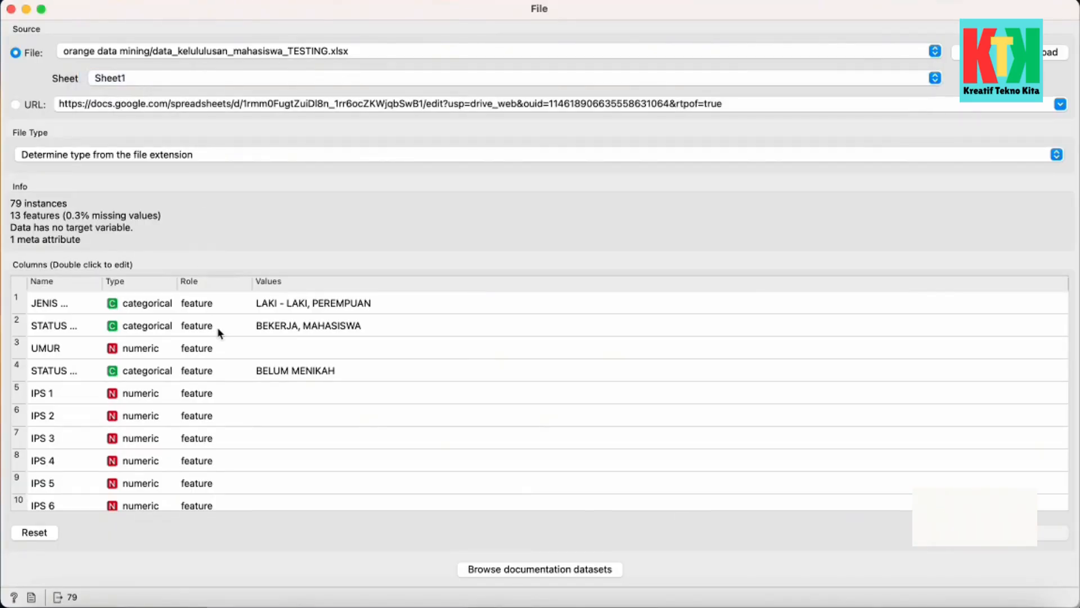
# Clear the spreadsheet address from the File widget's URL field.
pyautogui.scroll(-5, 217, 327)
pyautogui.scroll(5, 217, 326)
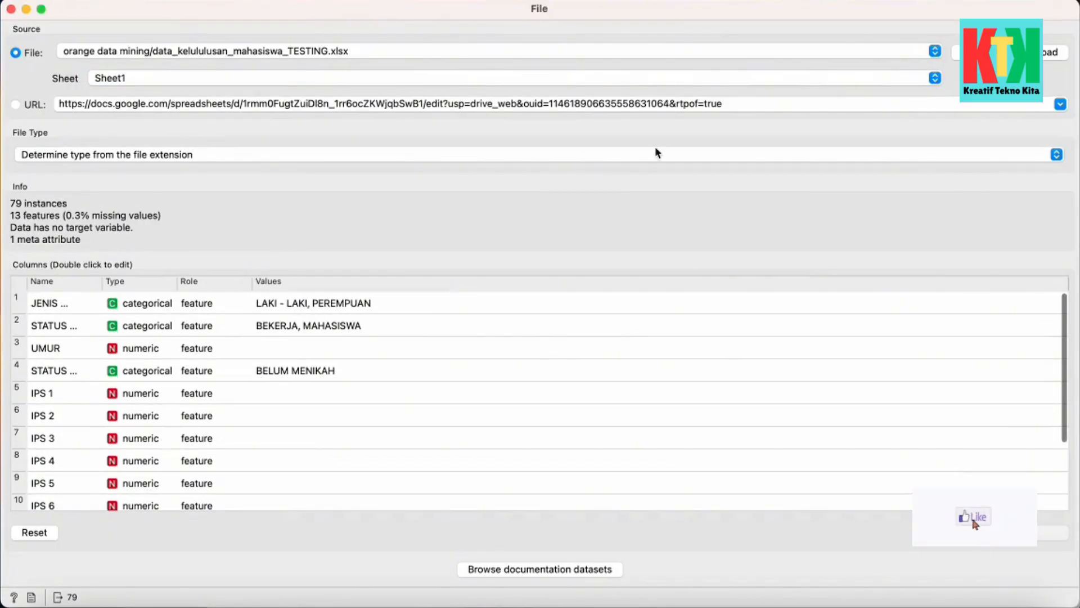
pyautogui.moveTo(764, 103); pyautogui.dragTo(562, 165)
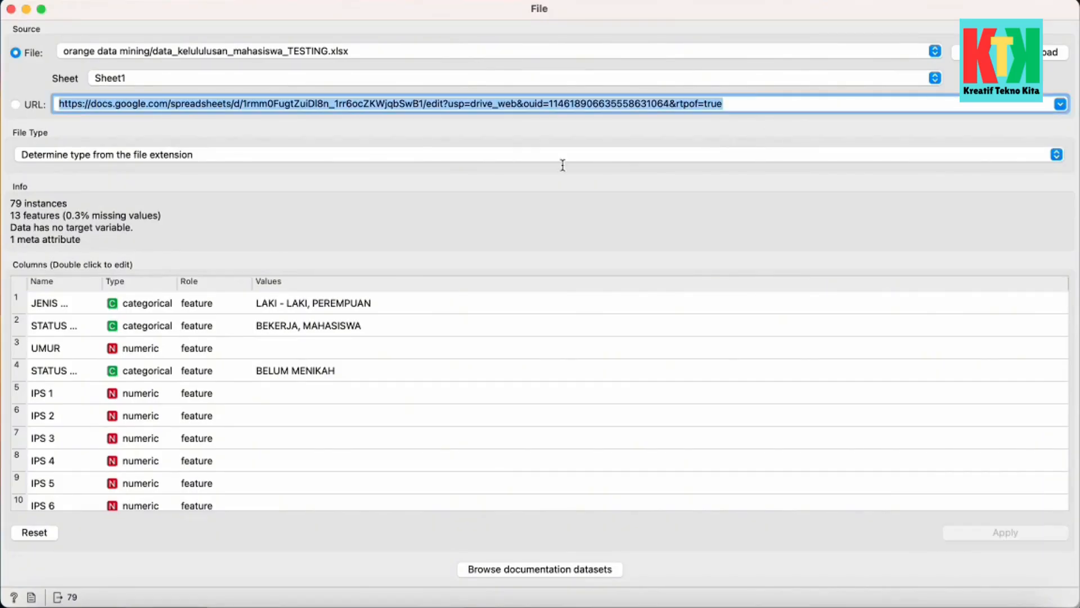
pyautogui.press('BackSpace')
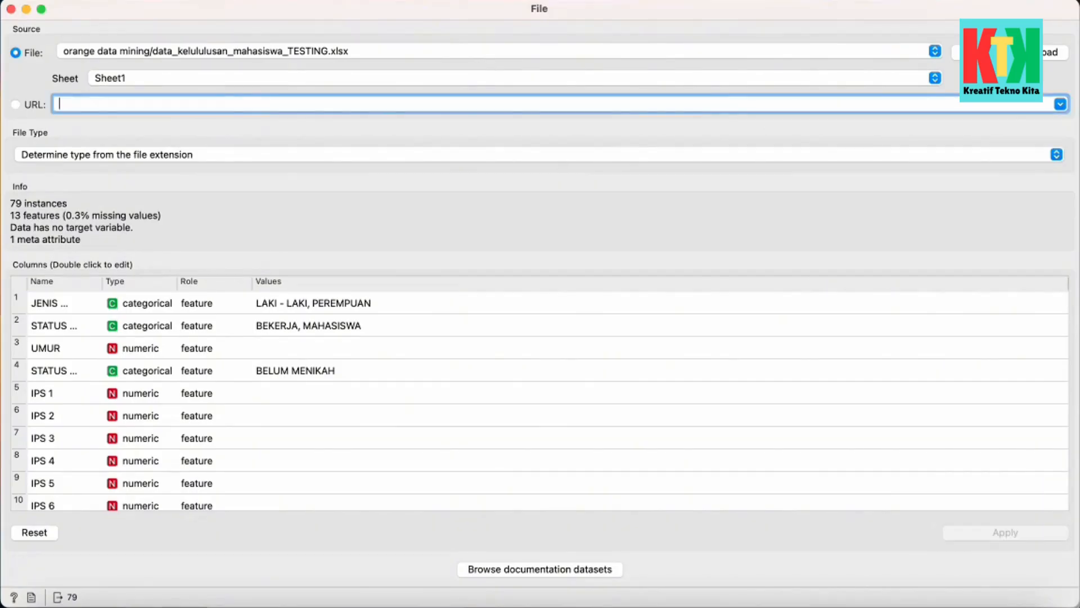
pyautogui.click(600, 125)
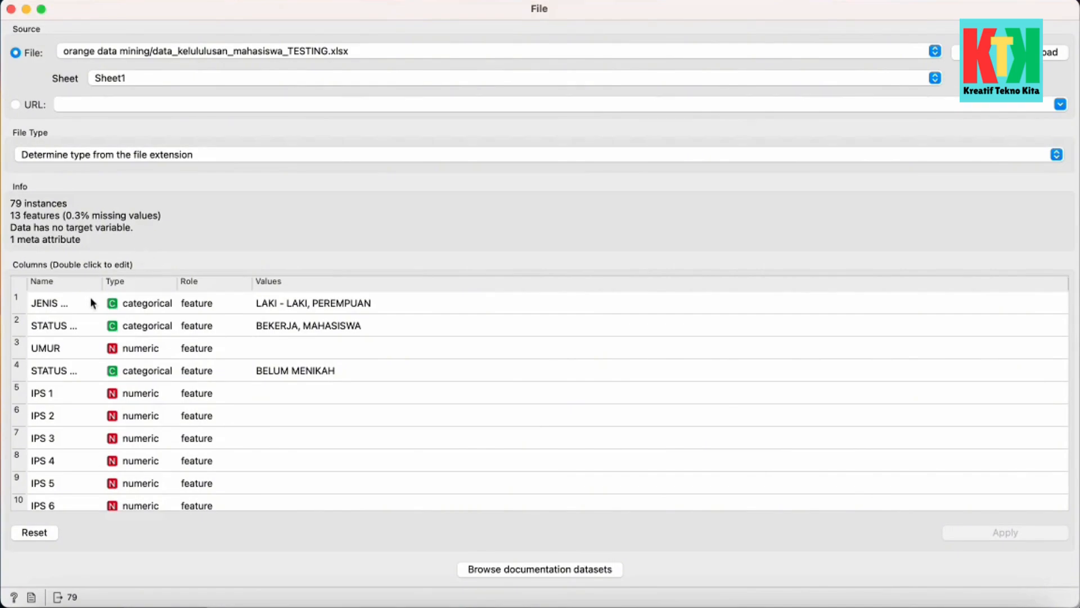
# Widen the Name column of the File widget's column table to fit the full variable names.
pyautogui.scroll(-2, 96, 296)
pyautogui.scroll(2, 96, 296)
pyautogui.moveTo(103, 282); pyautogui.dragTo(238, 286)
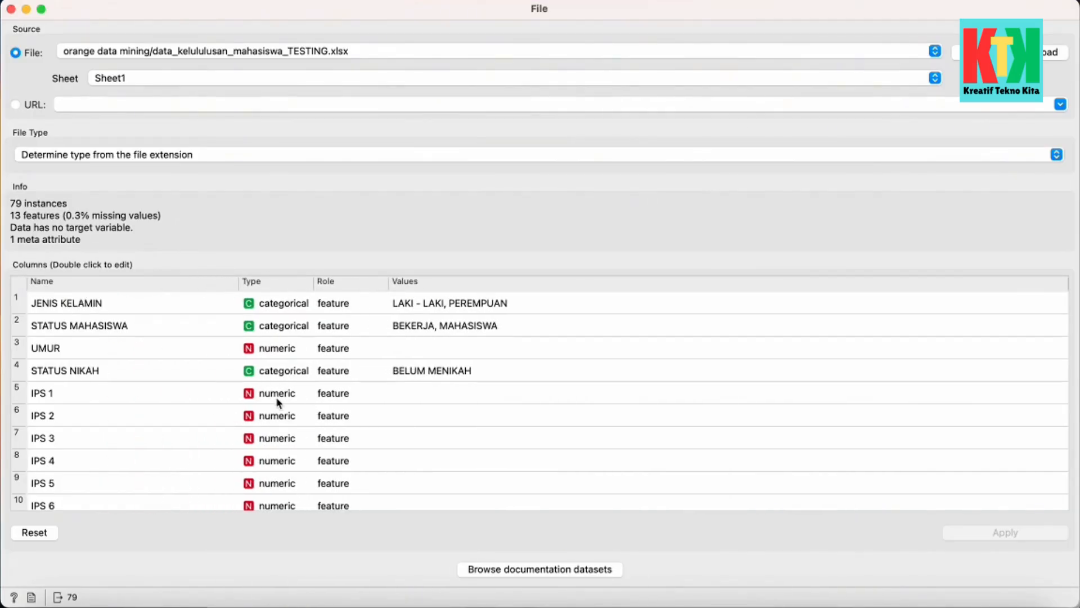
# Examine the types and roles of all columns in the testing dataset, from JENIS KELAMIN through NAMA.
pyautogui.scroll(-4, 277, 401)
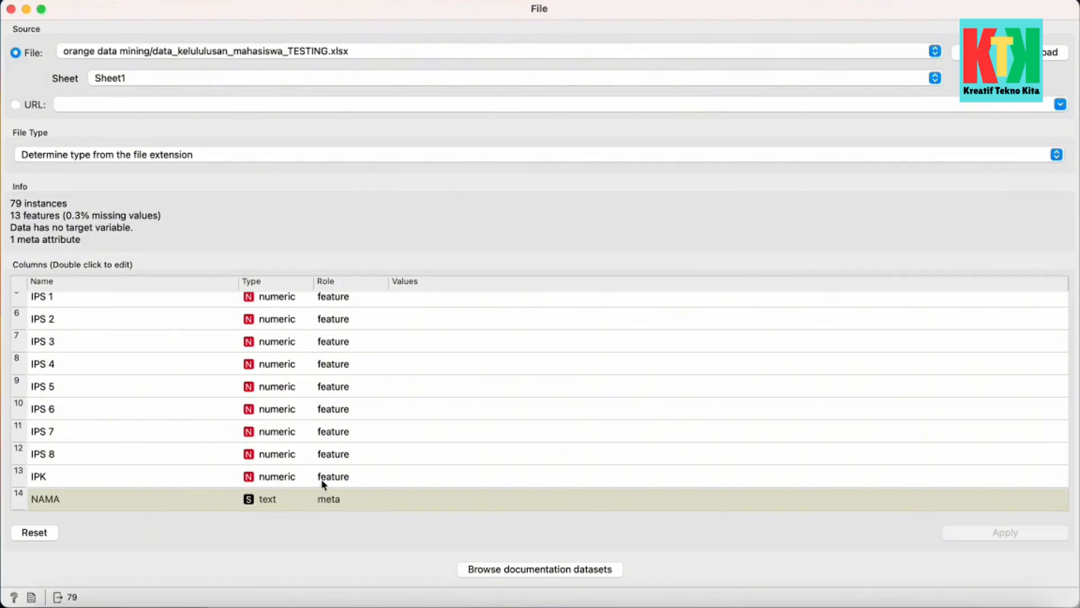
pyautogui.scroll(1, 324, 484)
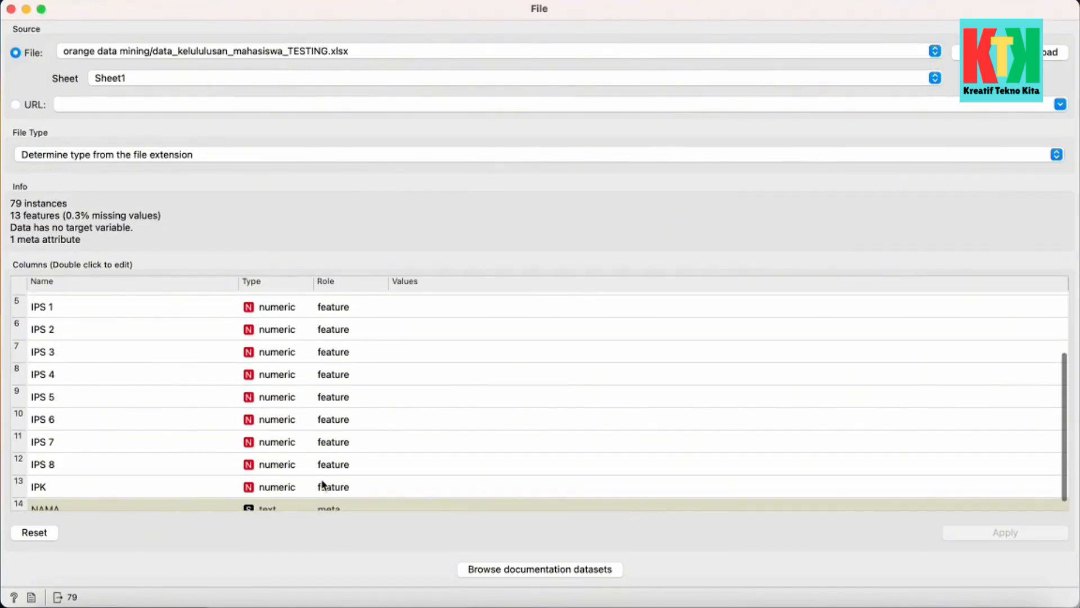
pyautogui.scroll(-1, 330, 486)
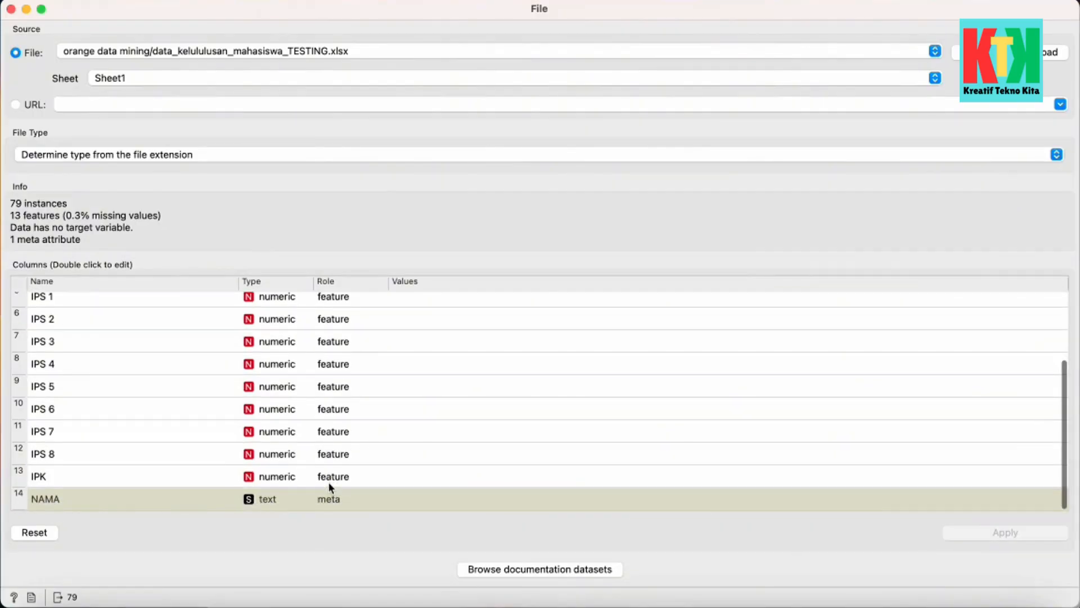
pyautogui.scroll(5, 331, 487)
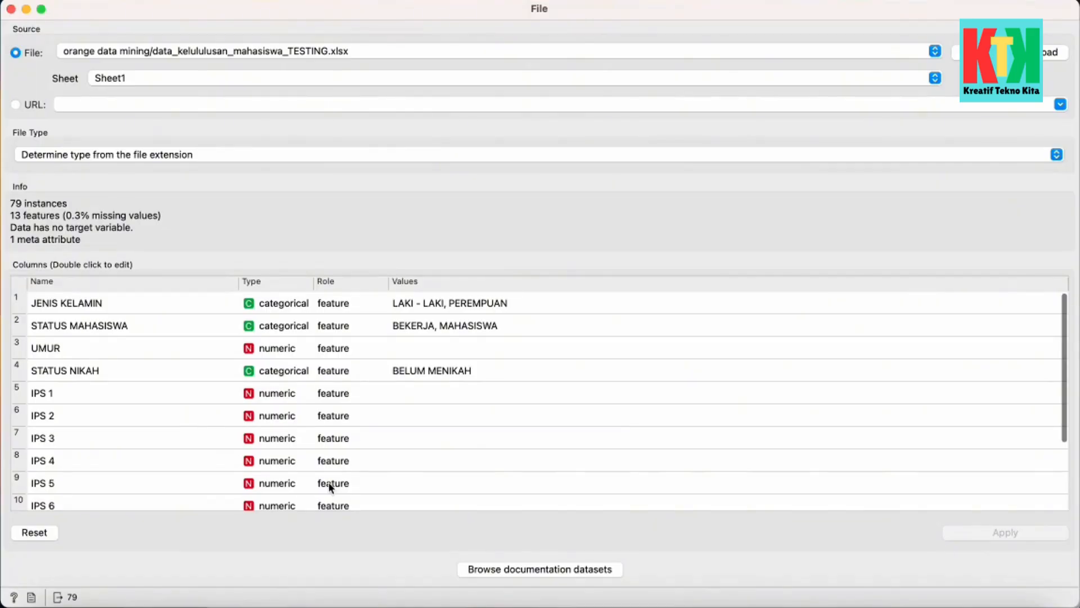
pyautogui.scroll(-5, 330, 488)
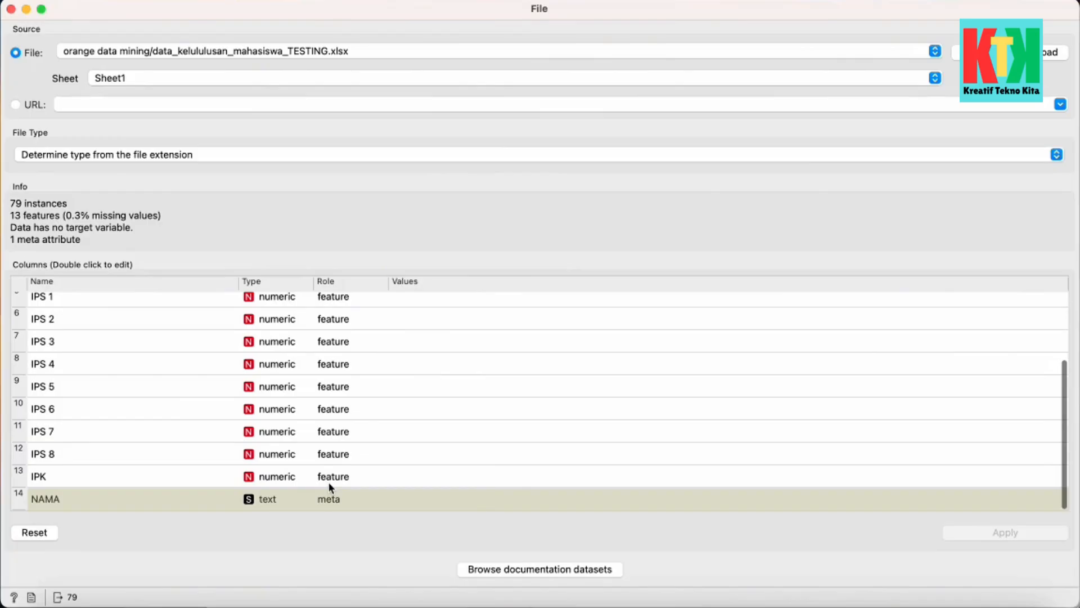
pyautogui.scroll(5, 331, 487)
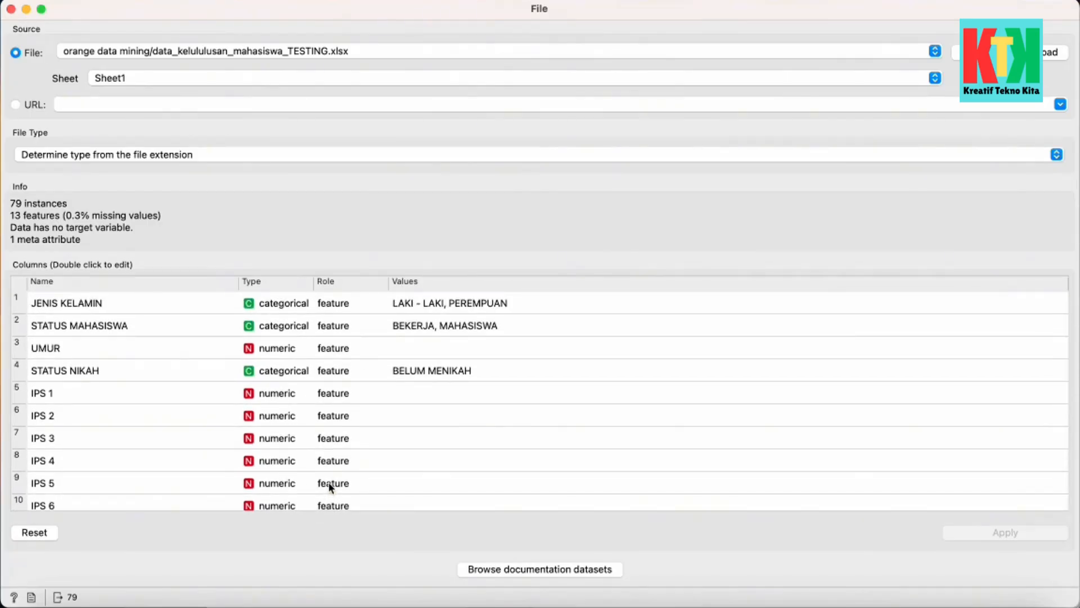
pyautogui.scroll(-5, 331, 487)
pyautogui.scroll(5, 331, 488)
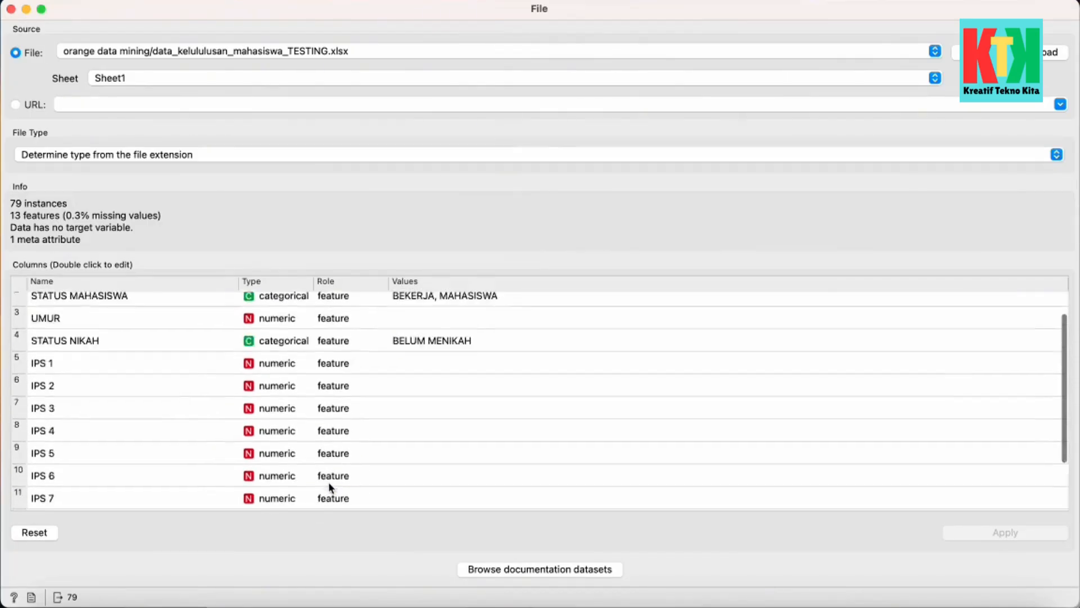
pyautogui.scroll(-5, 331, 487)
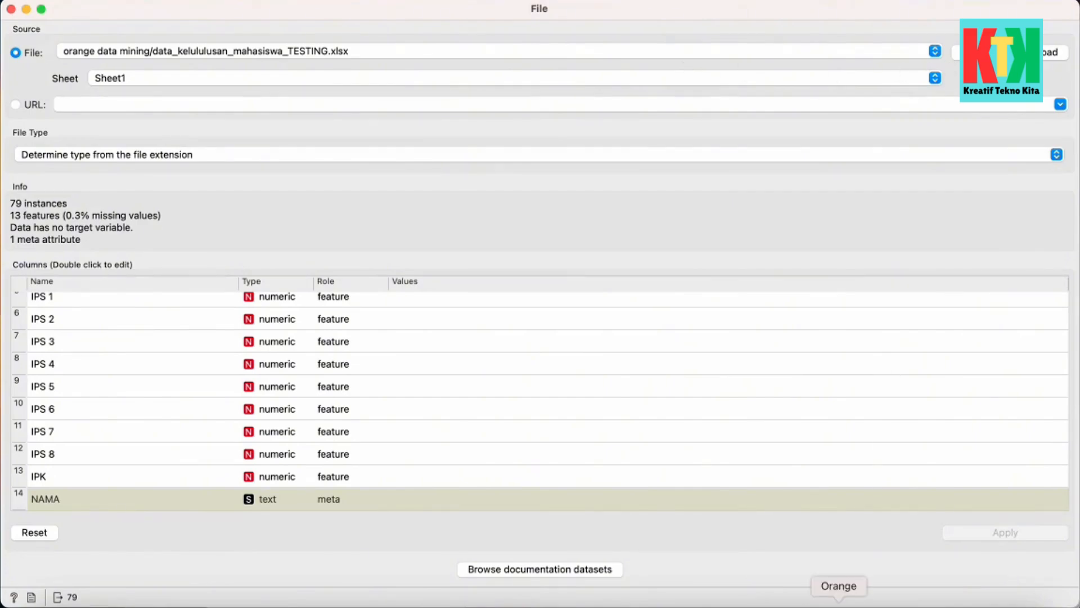
# Check which data file and target column the File widget uses in the other open workflow, and close its settings.
pyautogui.rightClick(839, 606)
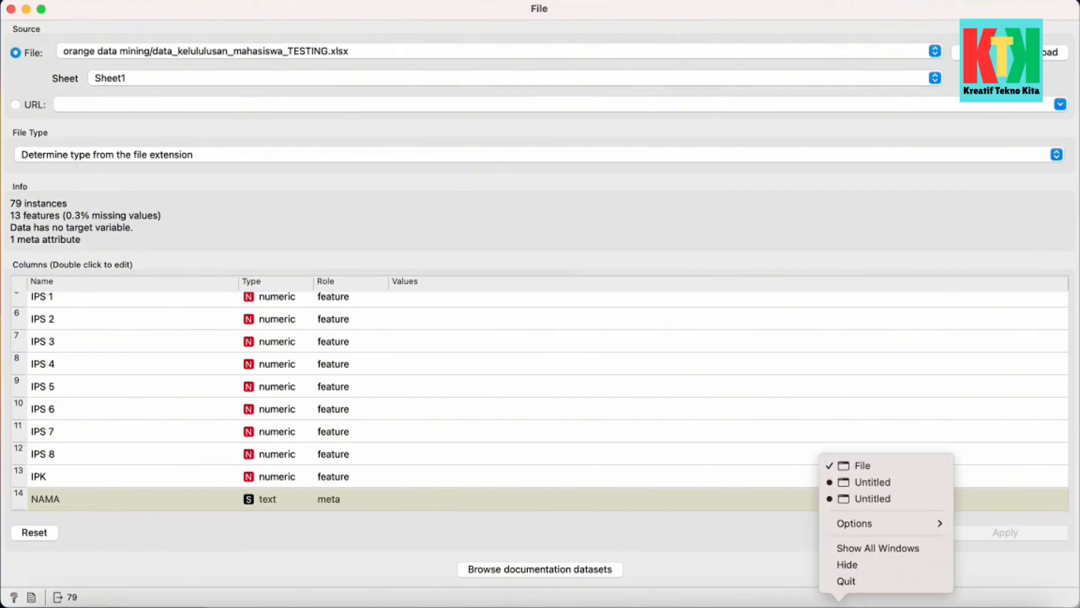
pyautogui.click(869, 481)
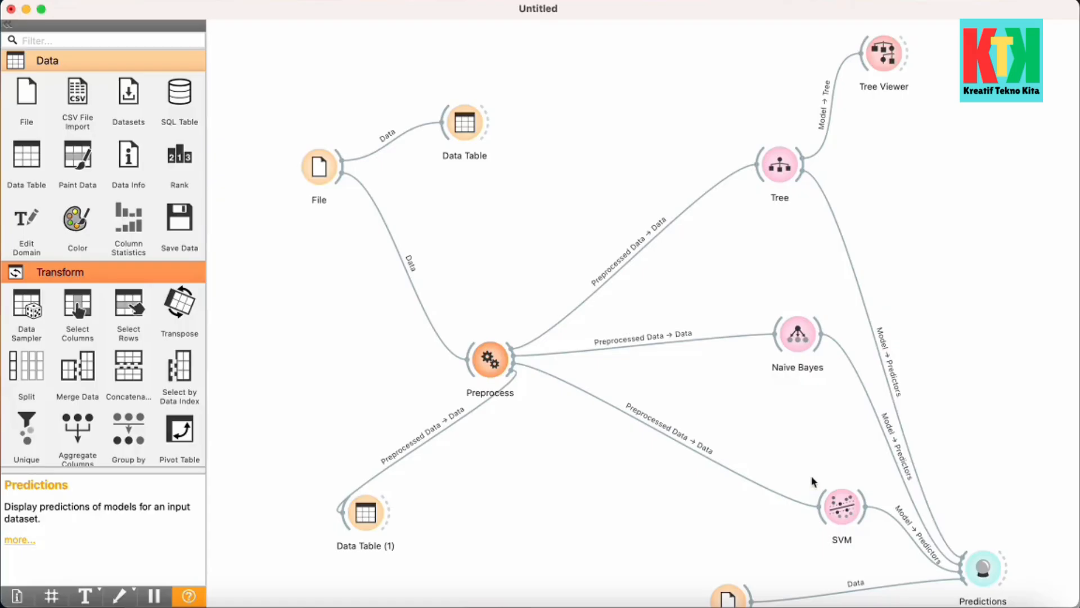
pyautogui.doubleClick(328, 183)
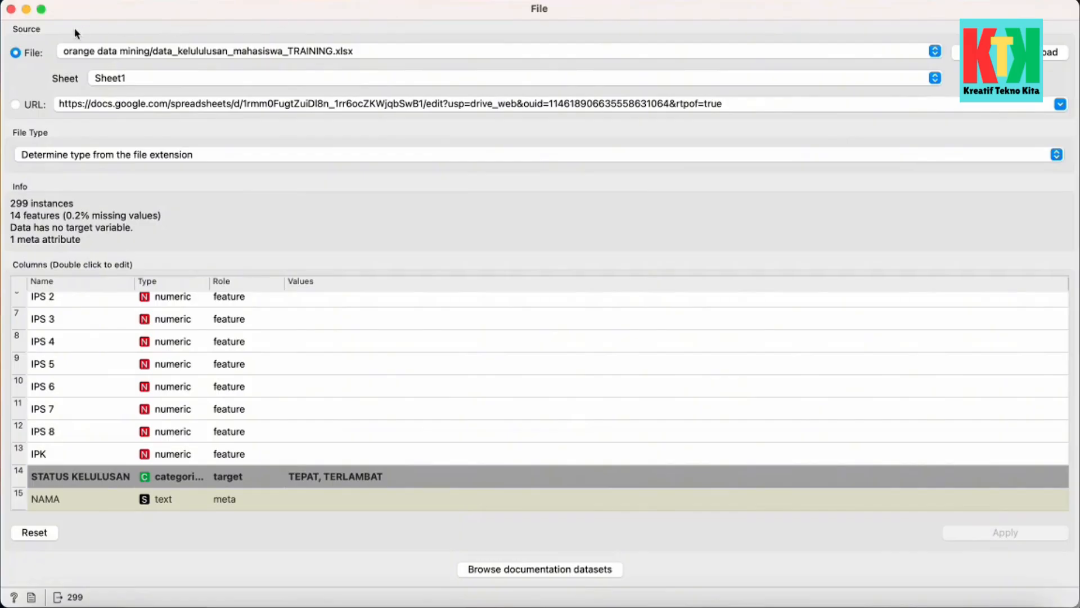
pyautogui.click(11, 9)
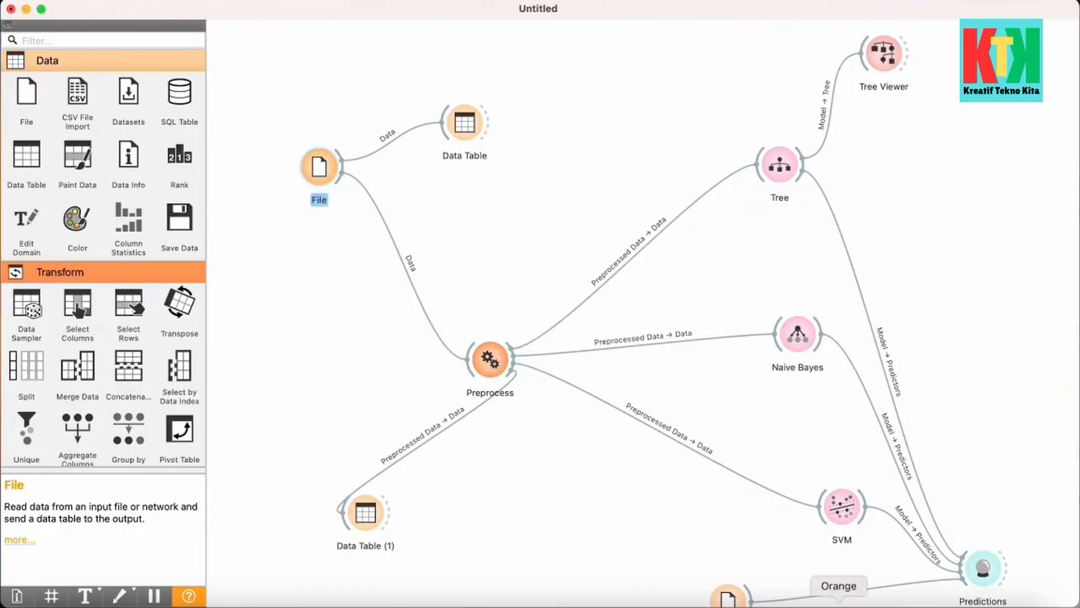
# Close the settings window of the File widget holding the testing dataset and switch back to the new workflow.
pyautogui.rightClick(838, 603)
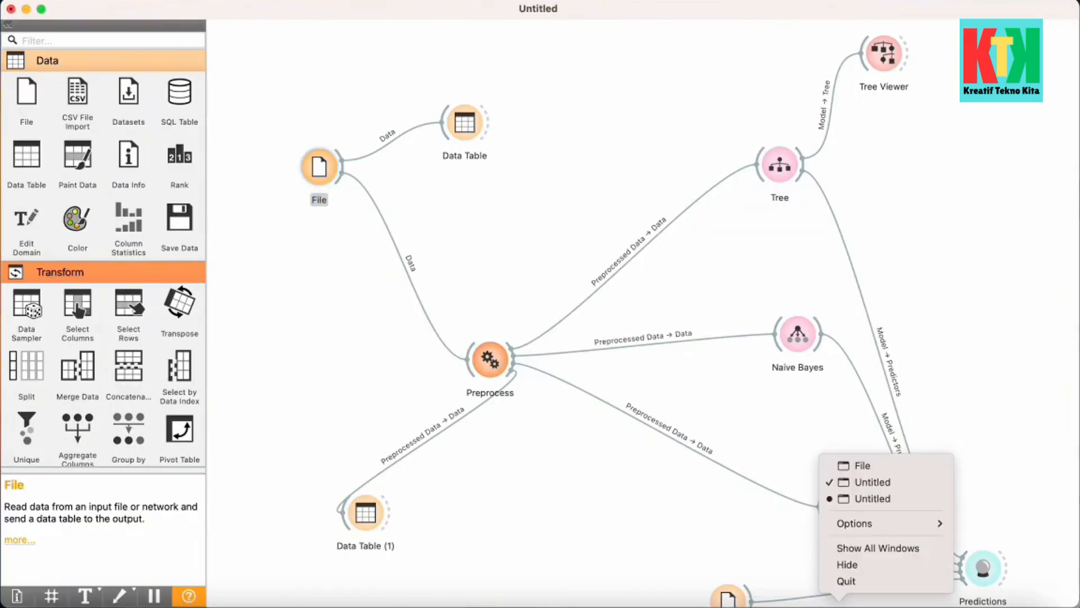
pyautogui.click(863, 465)
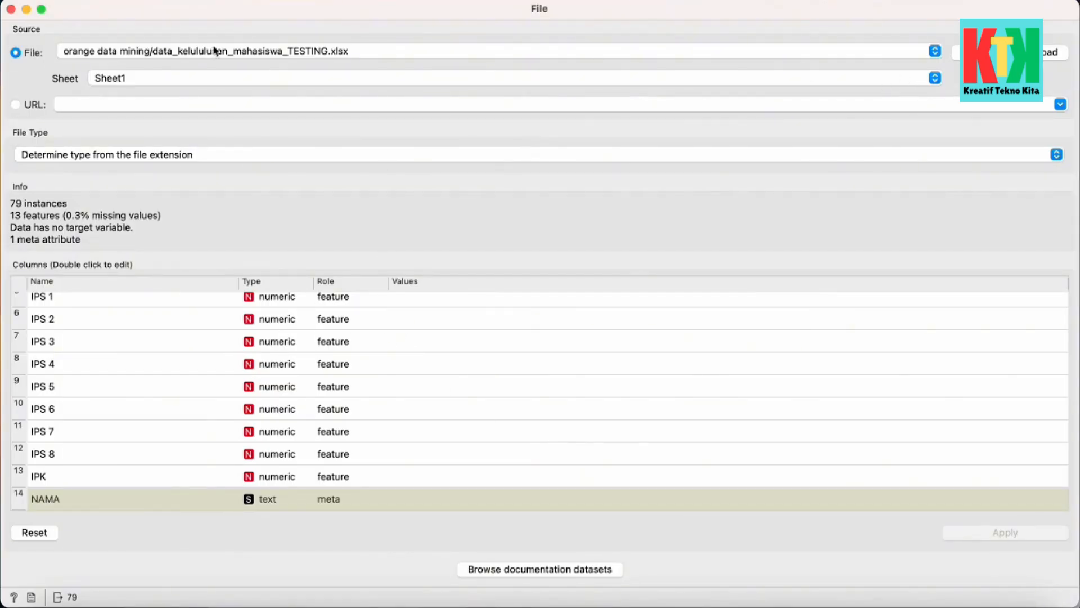
pyautogui.click(11, 9)
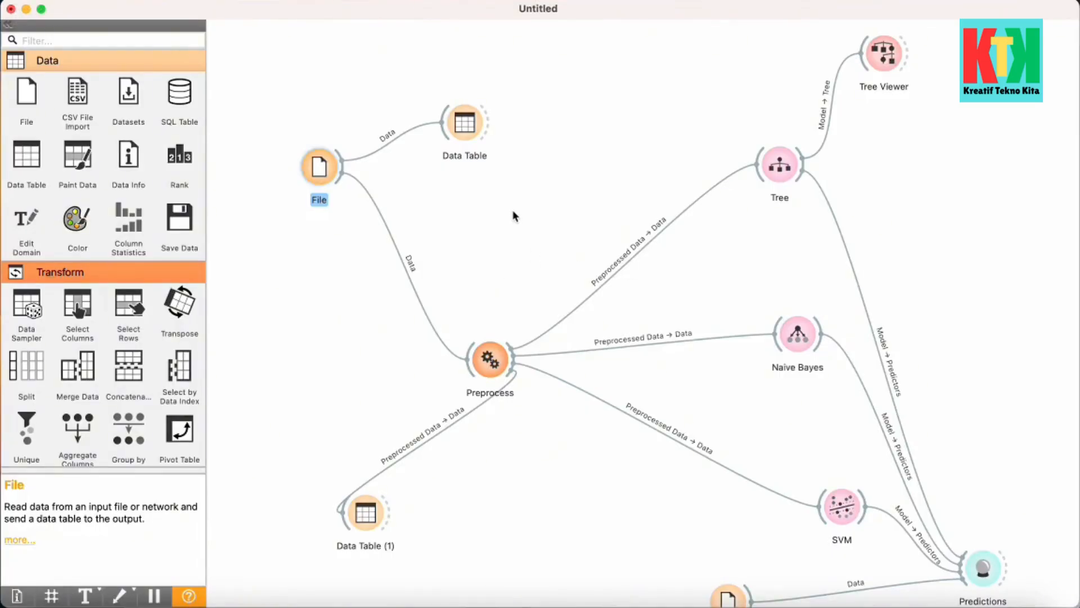
pyautogui.rightClick(839, 601)
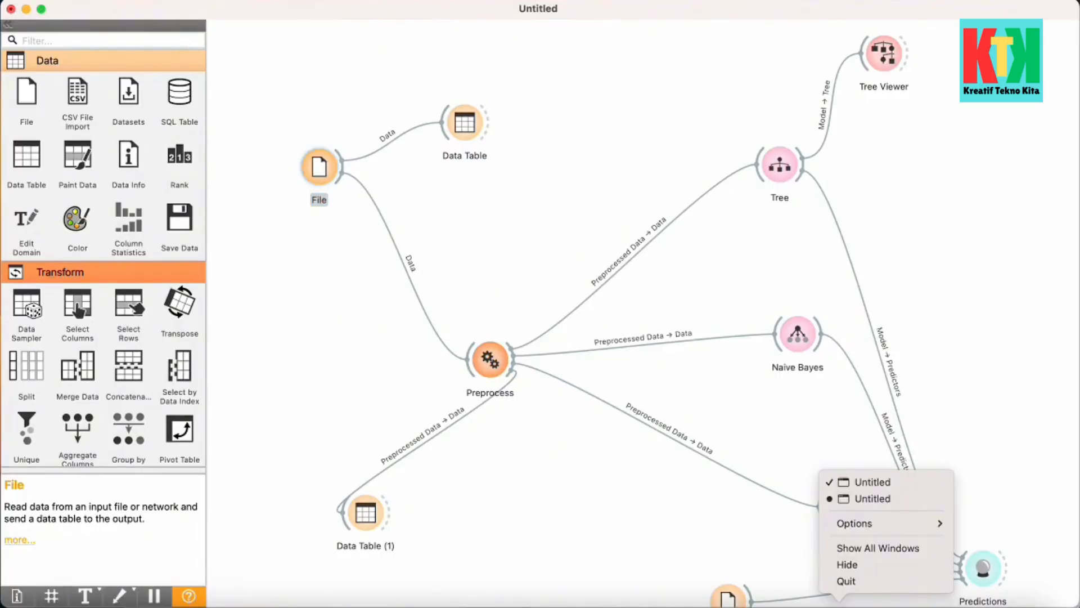
pyautogui.click(863, 498)
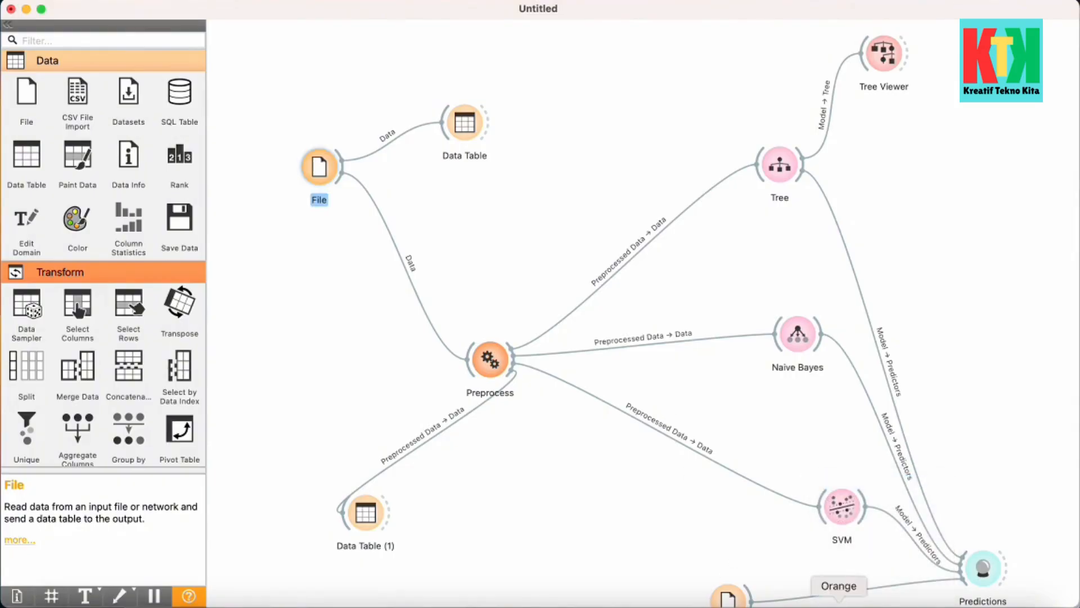
pyautogui.rightClick(839, 600)
pyautogui.click(861, 497)
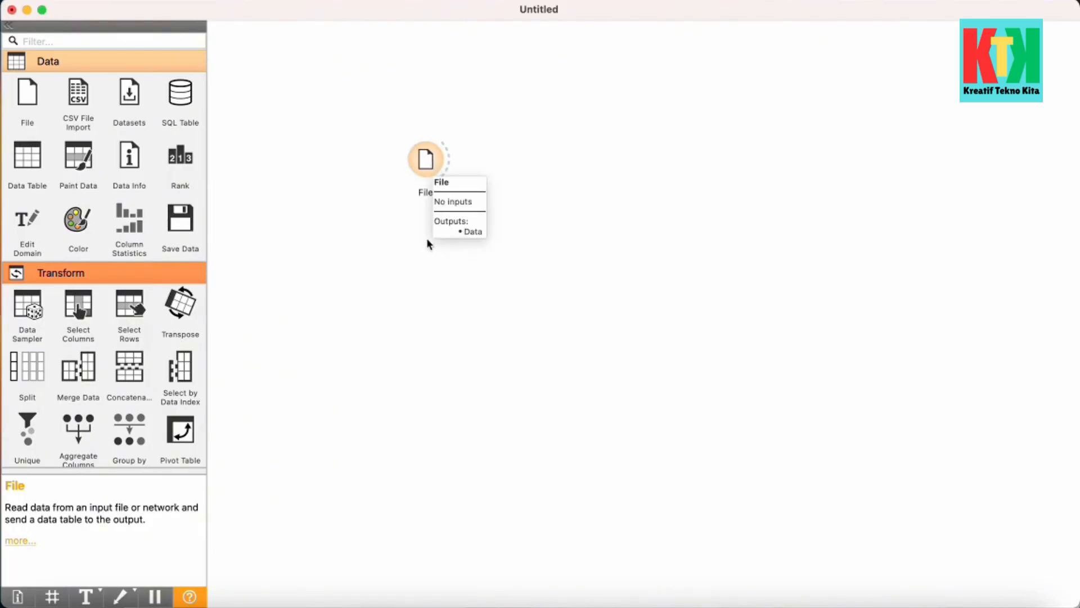
# Load data_kelululusan_mahasiswa_TRAINING.xlsx from the orange data mining folder into the File widget, replacing the testing dataset.
pyautogui.doubleClick(427, 162)
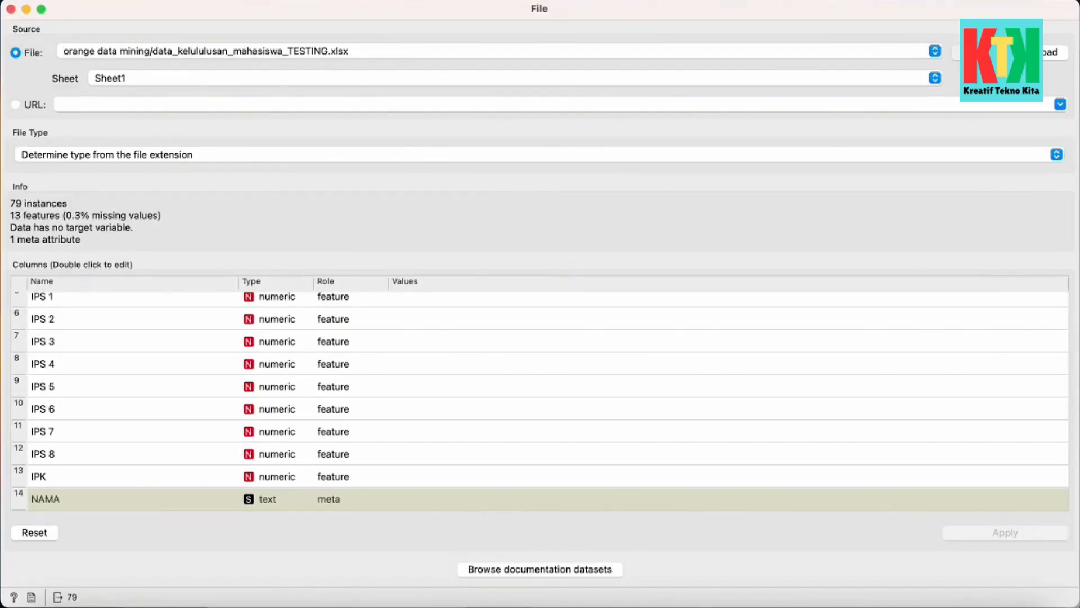
pyautogui.click(956, 52)
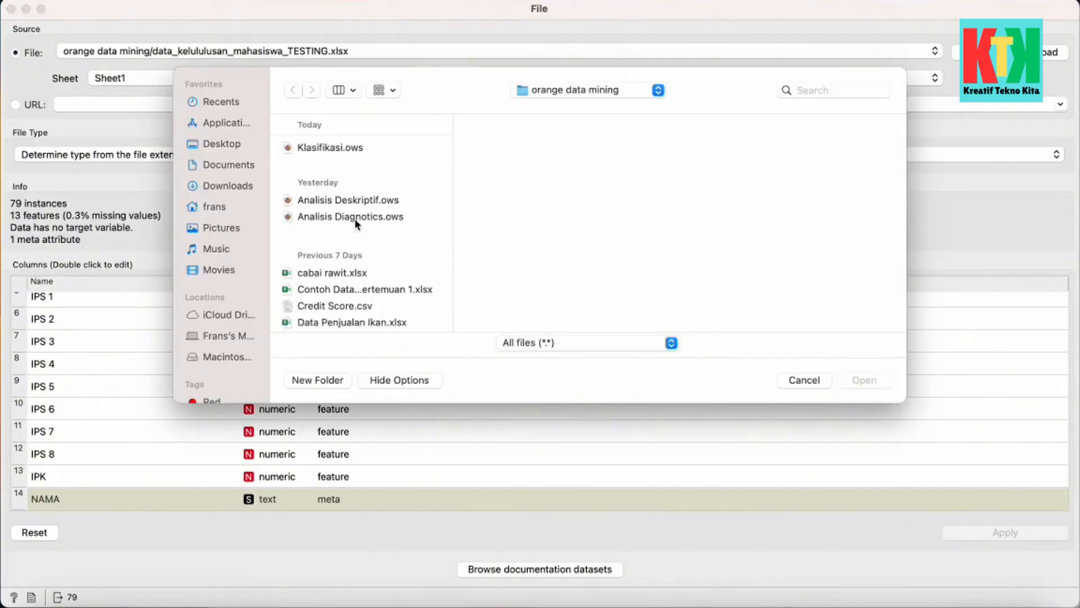
pyautogui.moveTo(453, 234); pyautogui.dragTo(585, 234)
pyautogui.scroll(-5, 539, 246)
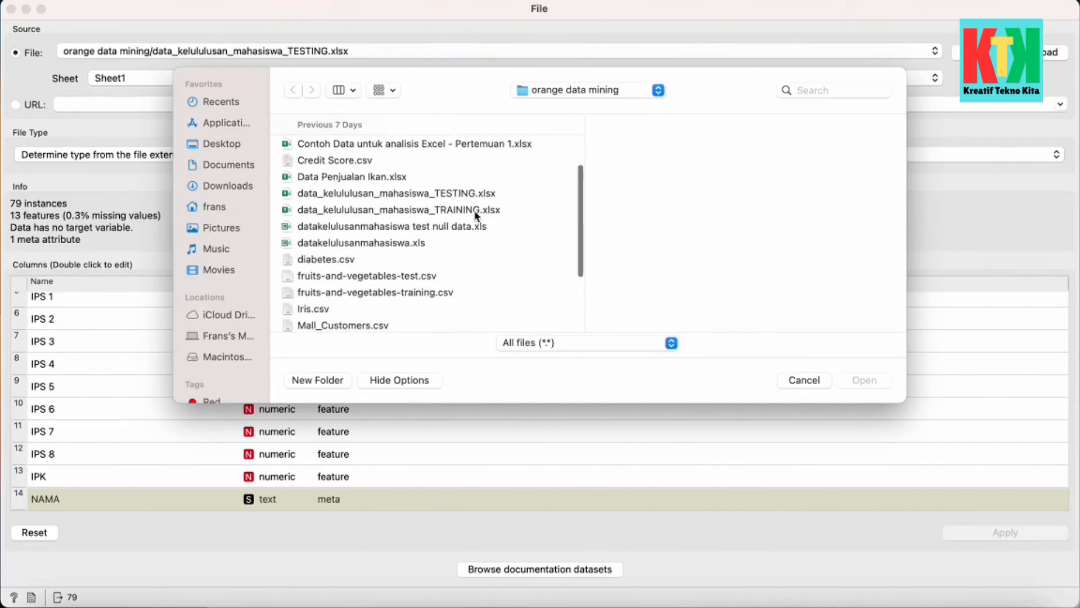
pyautogui.click(371, 216)
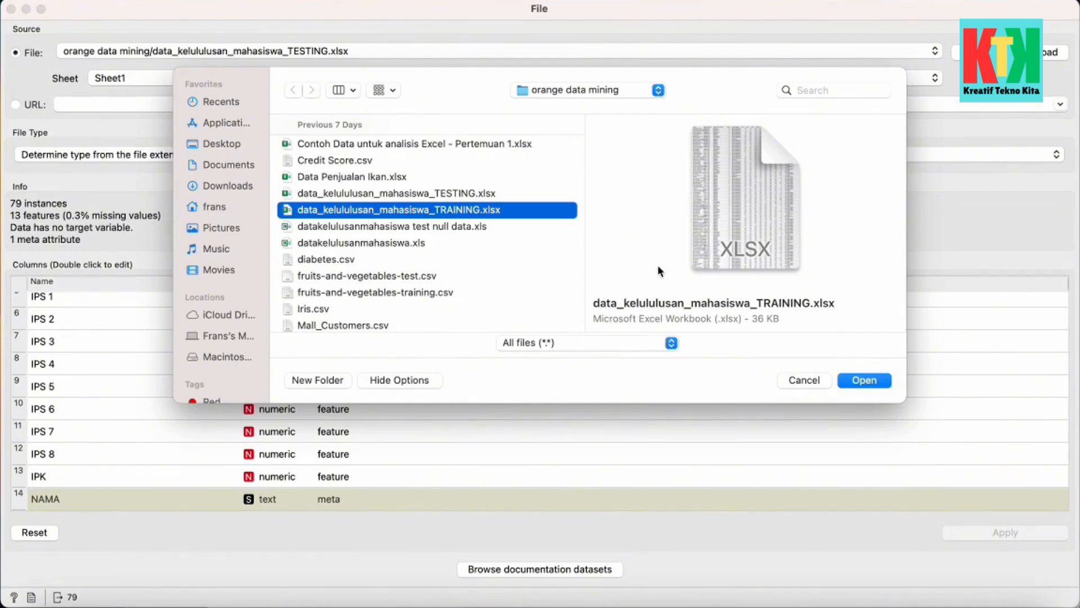
pyautogui.click(886, 383)
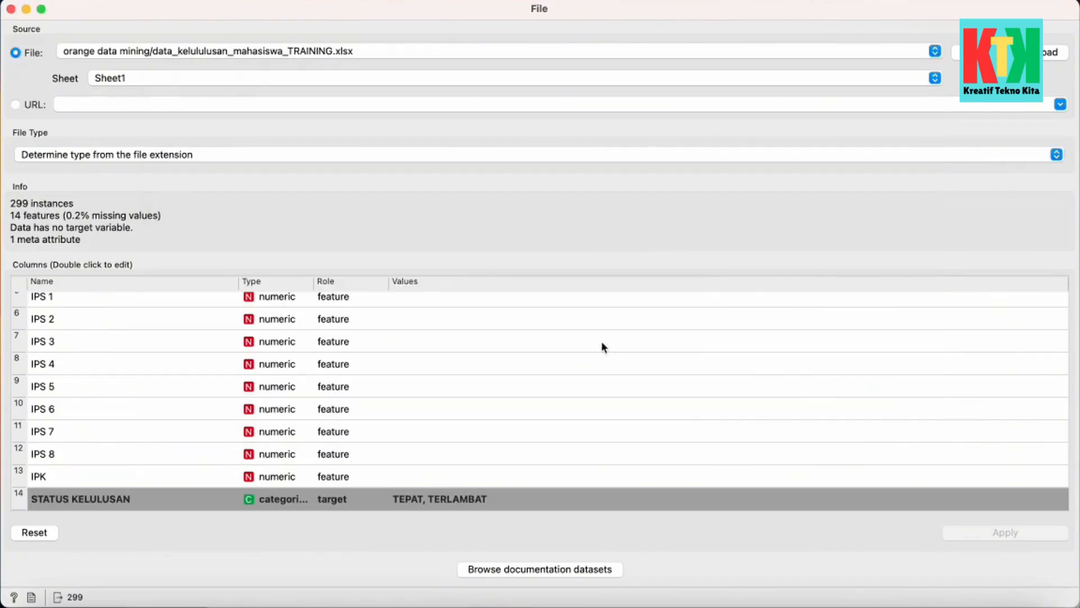
# Review the training dataset's variables and widen the Type column of the column table to fit the full type names.
pyautogui.scroll(4, 480, 405)
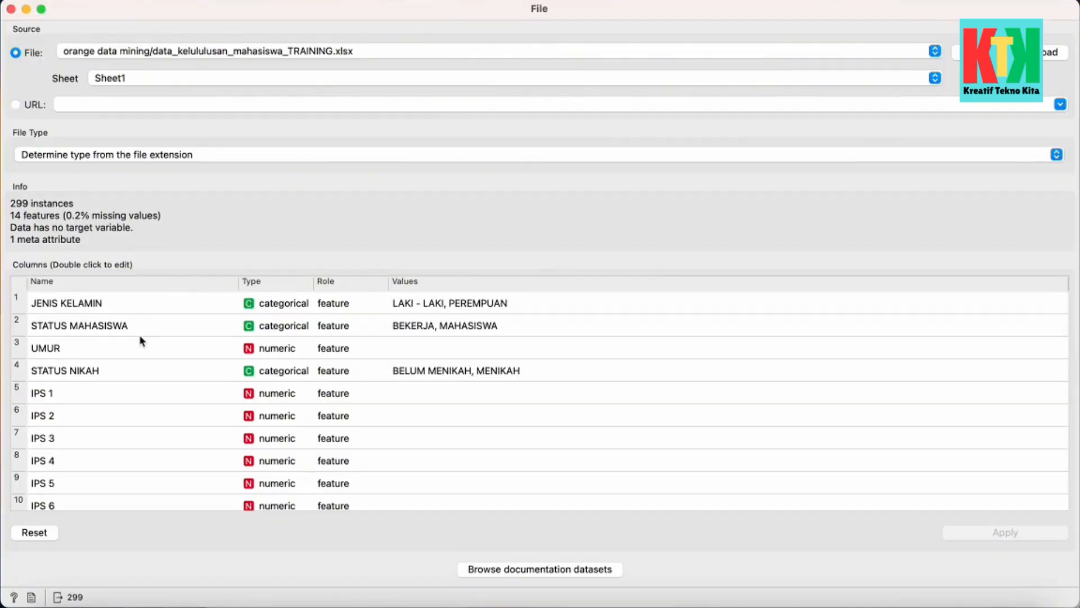
pyautogui.scroll(-1, 140, 363)
pyautogui.scroll(1, 141, 363)
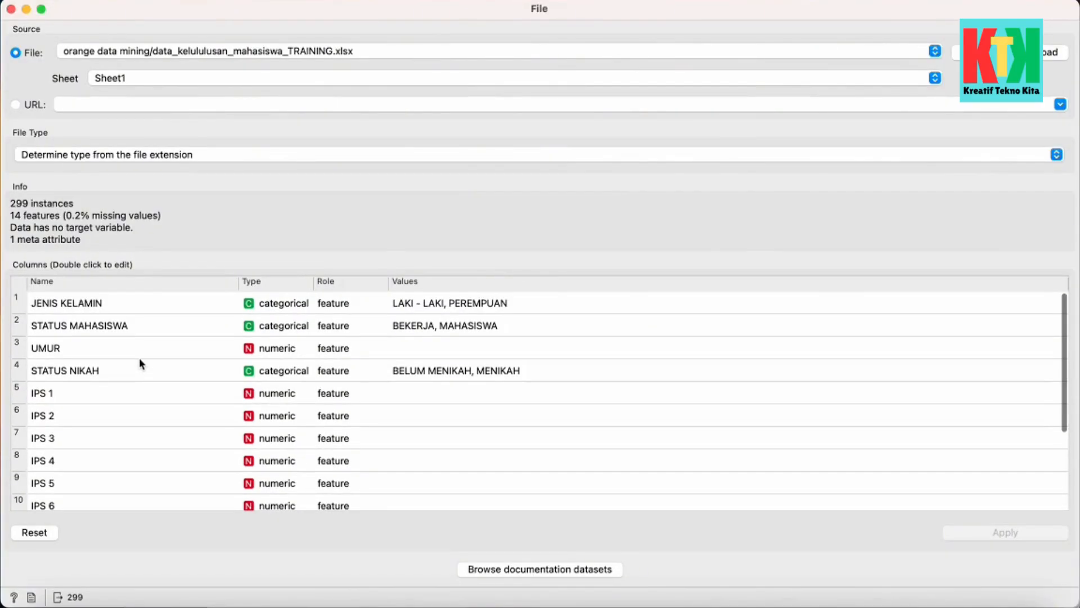
pyautogui.scroll(-5, 140, 360)
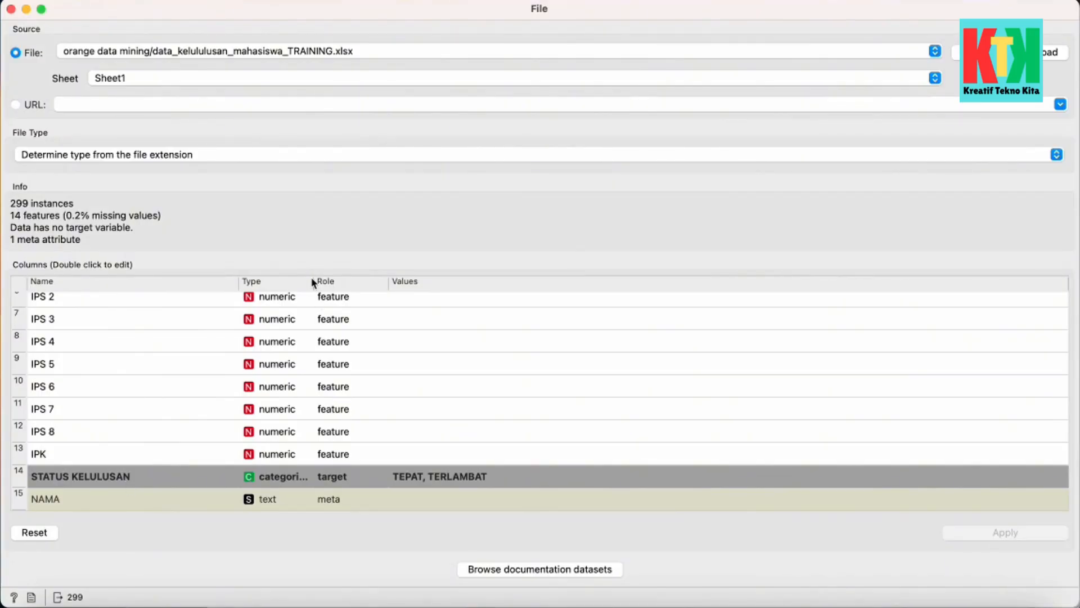
pyautogui.moveTo(314, 281); pyautogui.dragTo(333, 281)
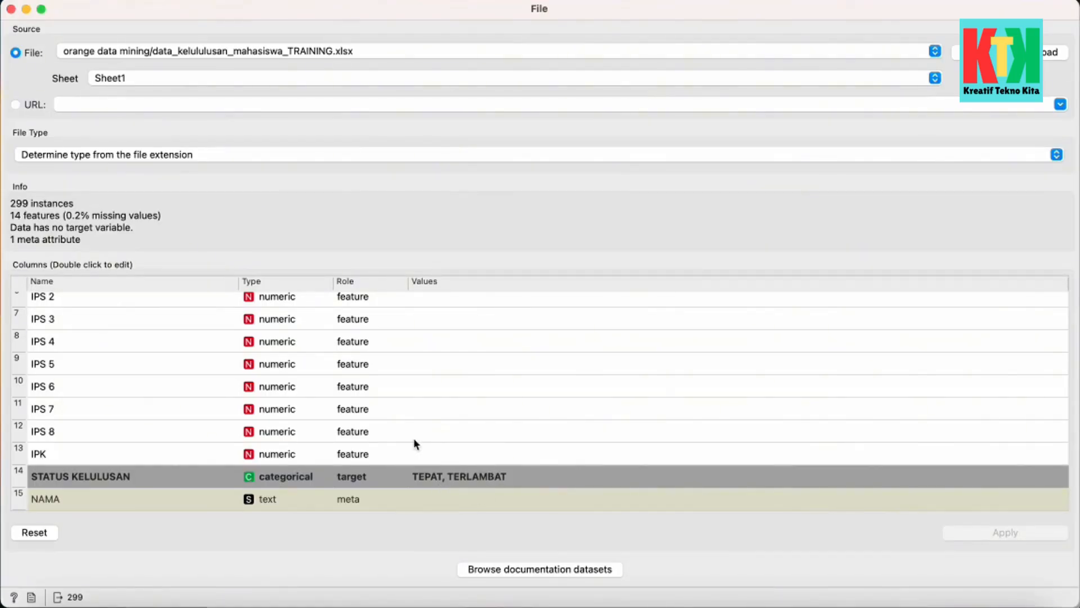
# Examine the types, roles and values of all columns in the training dataset, from JENIS KELAMIN through NAMA.
pyautogui.scroll(2, 407, 434)
pyautogui.scroll(-2, 342, 434)
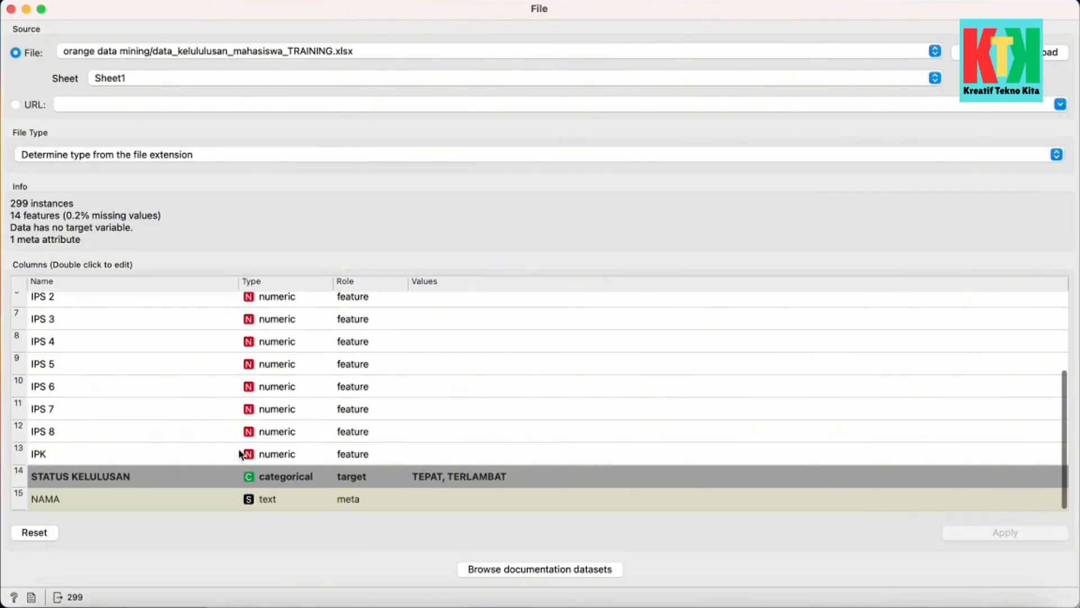
pyautogui.scroll(5, 238, 451)
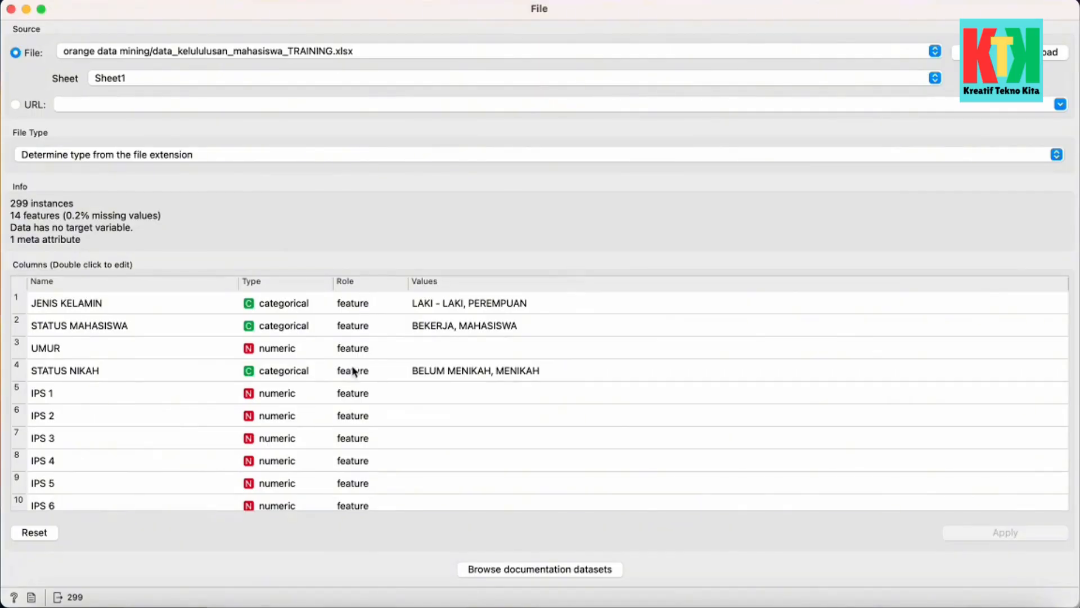
pyautogui.scroll(-5, 353, 372)
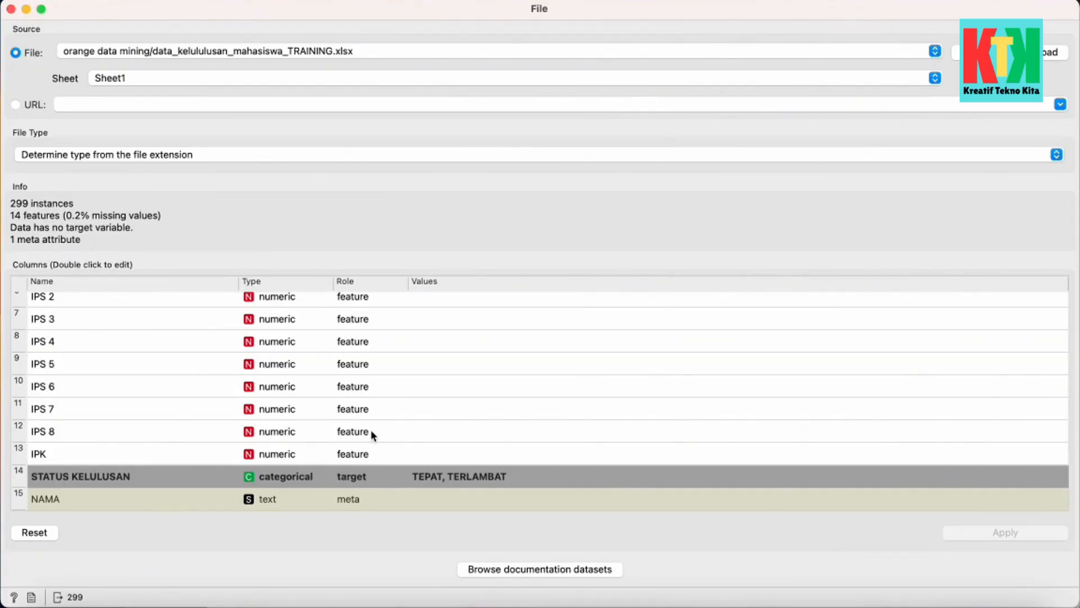
pyautogui.scroll(5, 377, 398)
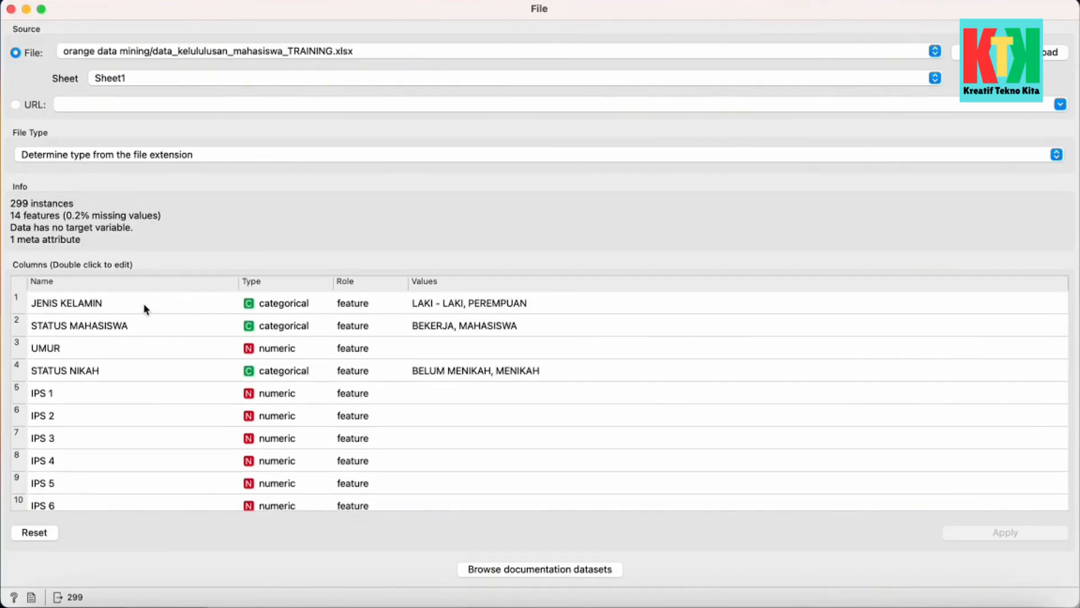
pyautogui.scroll(-5, 171, 437)
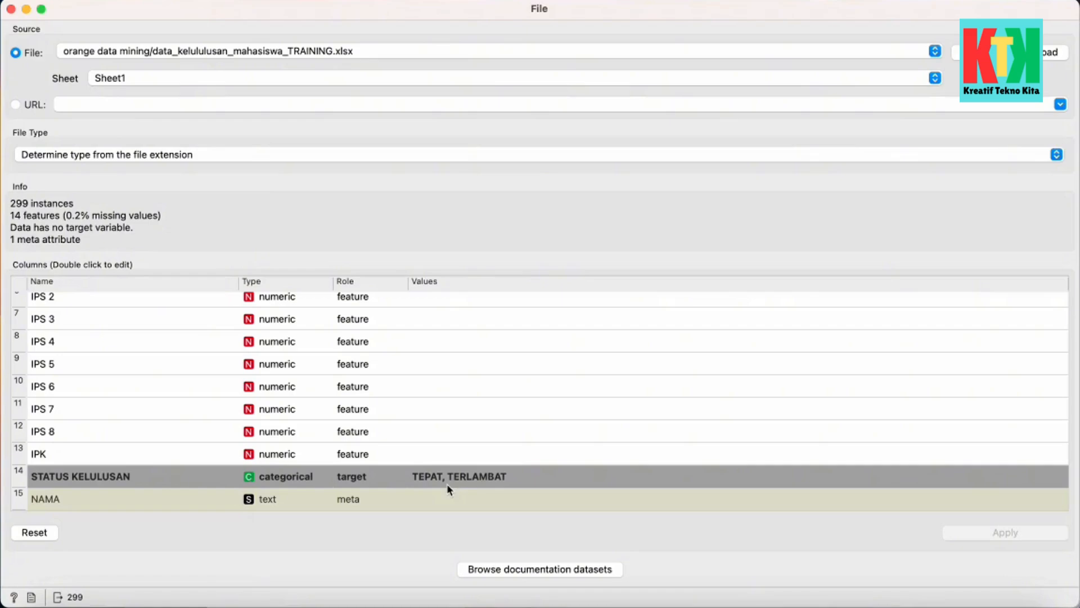
pyautogui.scroll(5, 329, 416)
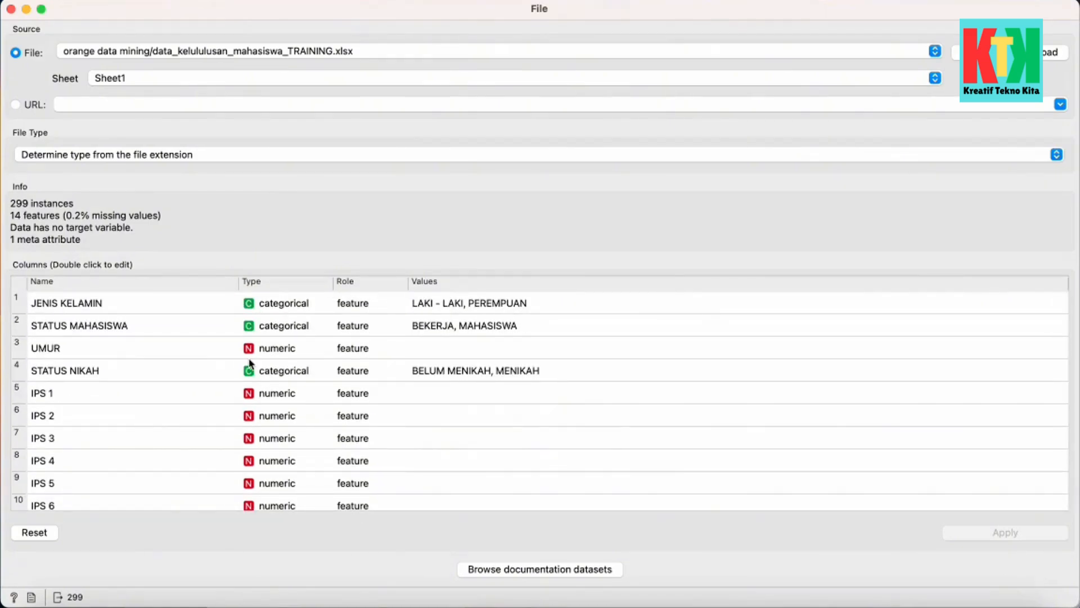
# Go through the feature columns from JENIS KELAMIN to IPK and compare them with the target column STATUS KELULUSAN.
pyautogui.doubleClick(145, 305)
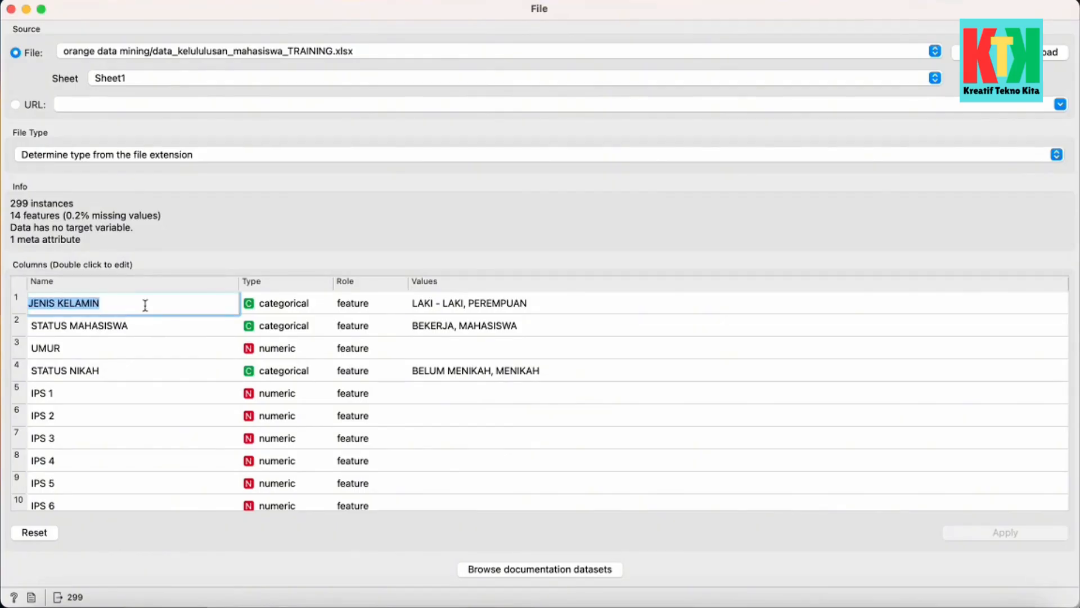
pyautogui.doubleClick(142, 327)
pyautogui.scroll(-5, 130, 401)
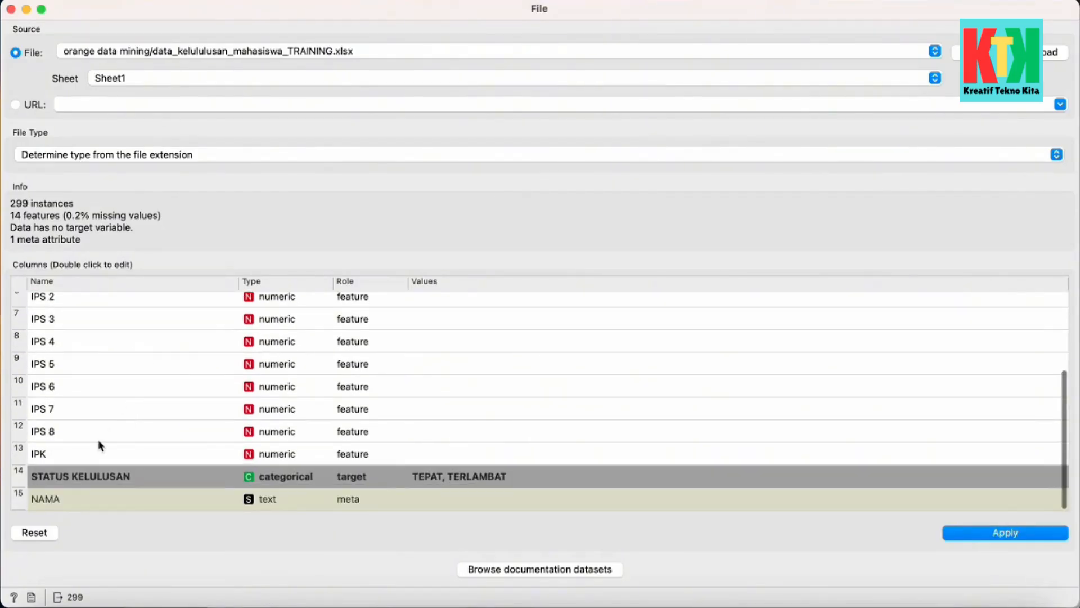
pyautogui.scroll(5, 98, 436)
pyautogui.doubleClick(99, 394)
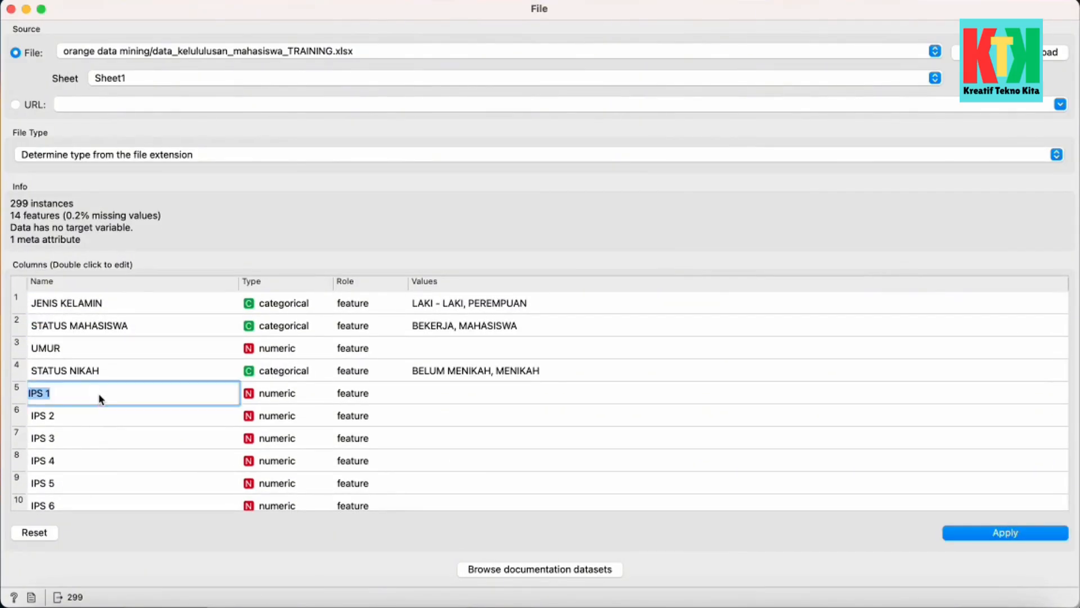
pyautogui.doubleClick(99, 416)
pyautogui.scroll(-5, 90, 433)
pyautogui.doubleClick(77, 450)
pyautogui.scroll(5, 183, 425)
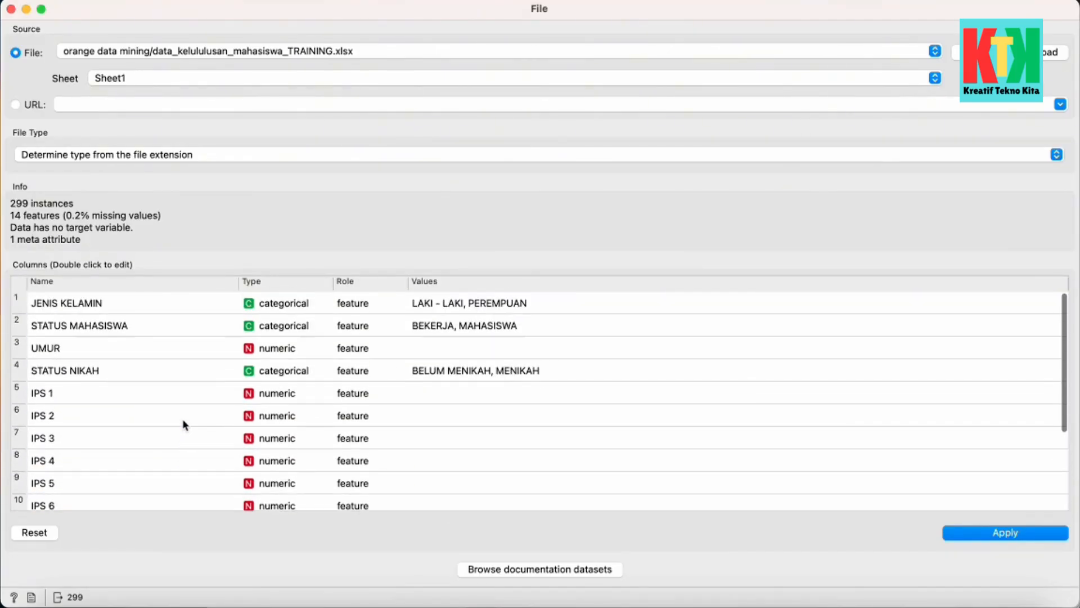
pyautogui.scroll(-5, 203, 381)
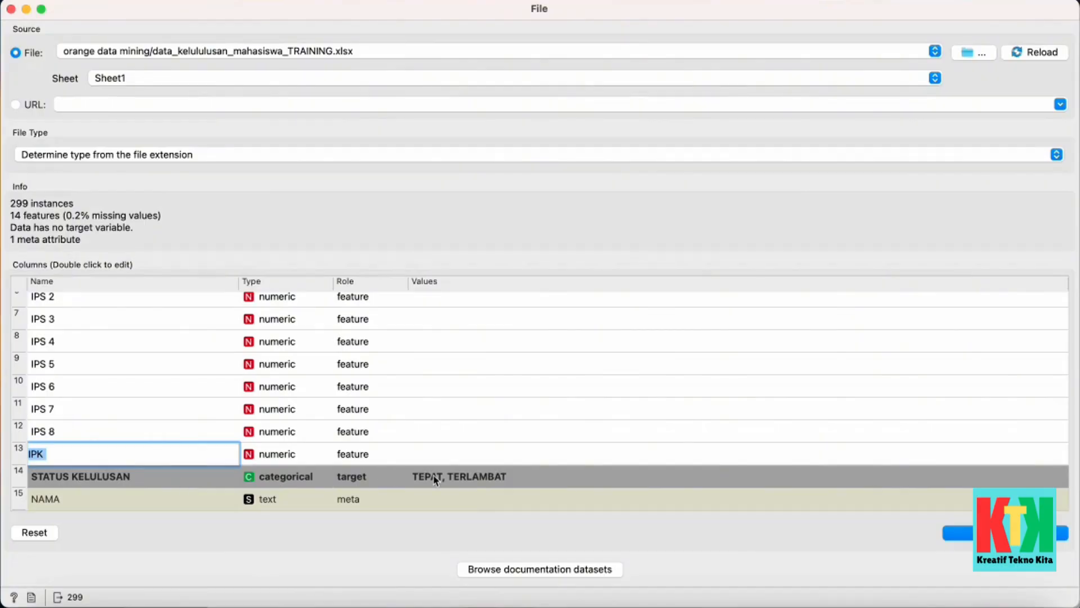
pyautogui.scroll(5, 397, 394)
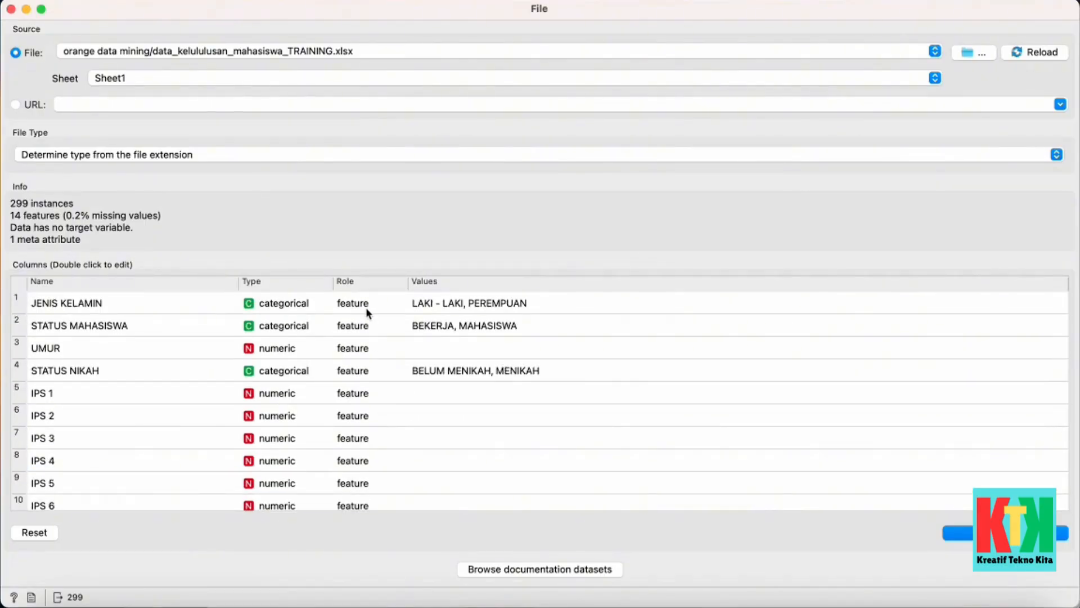
pyautogui.scroll(-5, 363, 409)
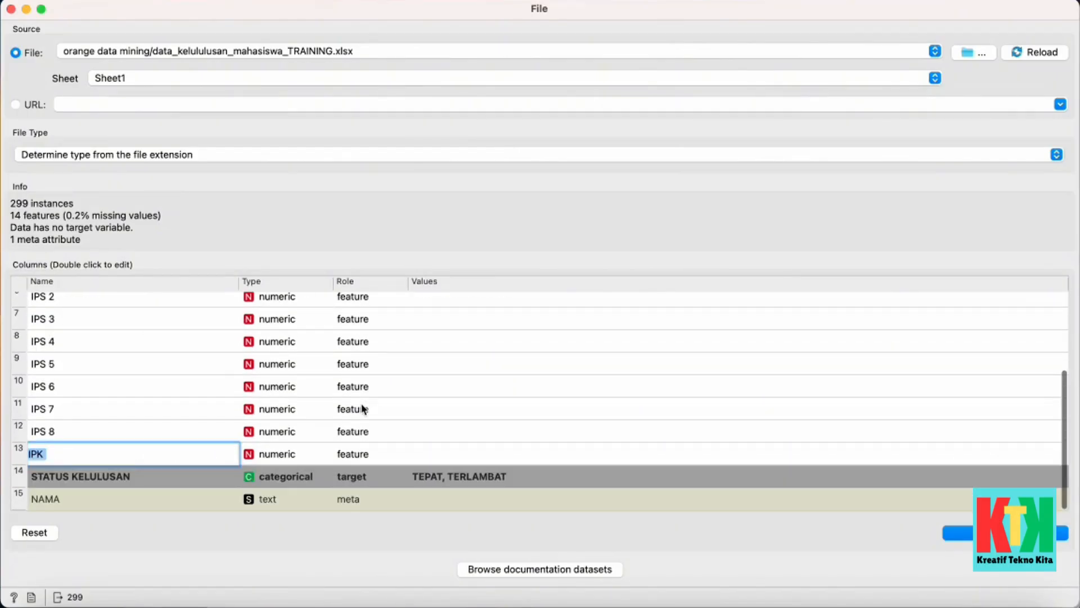
# Inspect the IPK, STATUS KELULUSAN and NAMA columns to compare the feature, target and meta roles.
pyautogui.doubleClick(119, 499)
pyautogui.doubleClick(160, 452)
pyautogui.doubleClick(145, 499)
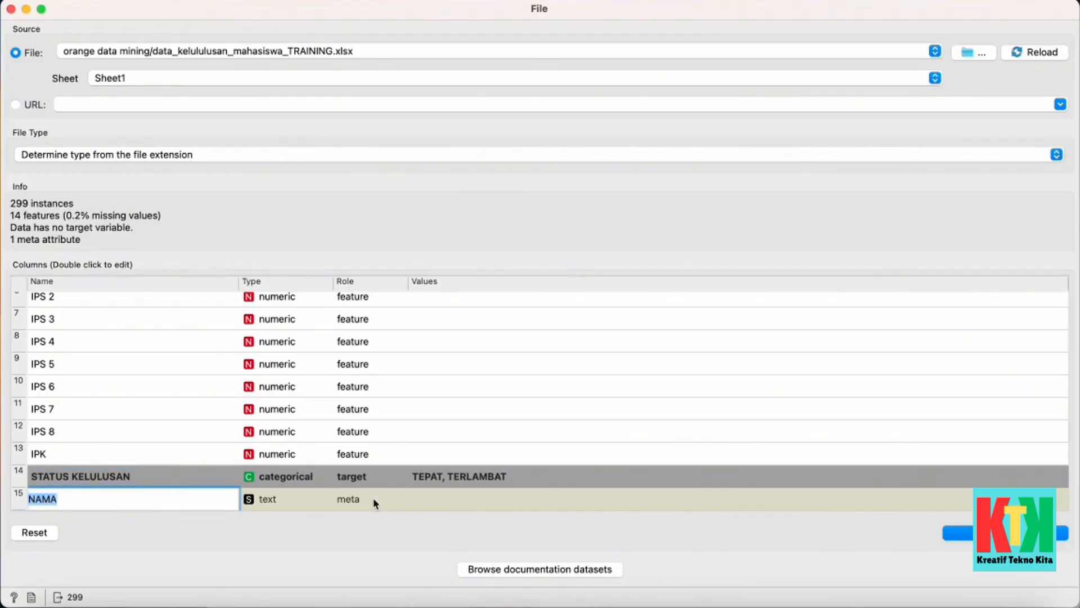
pyautogui.doubleClick(194, 454)
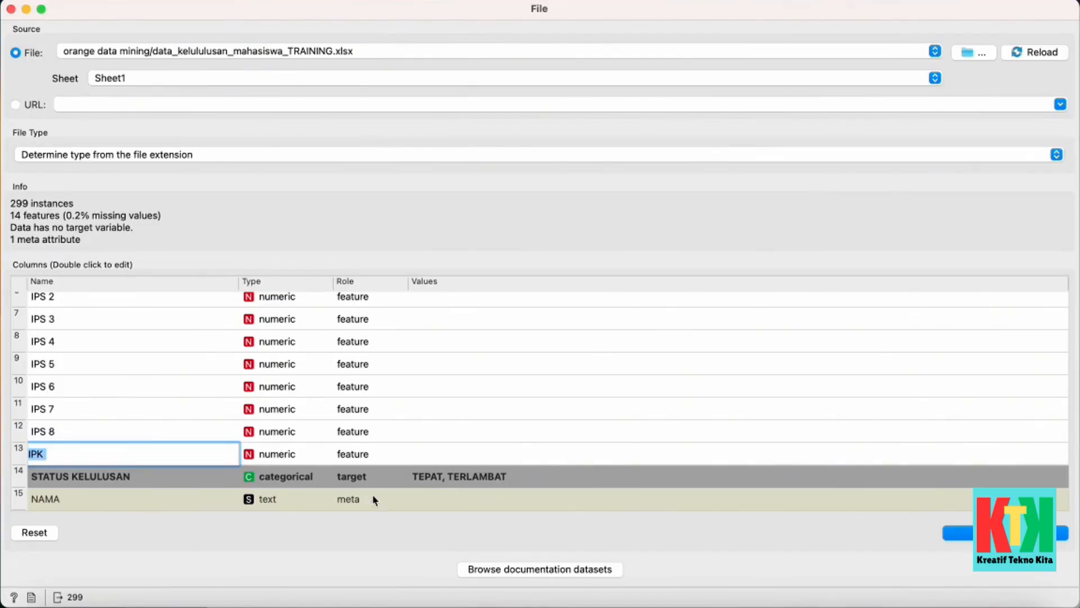
pyautogui.doubleClick(200, 499)
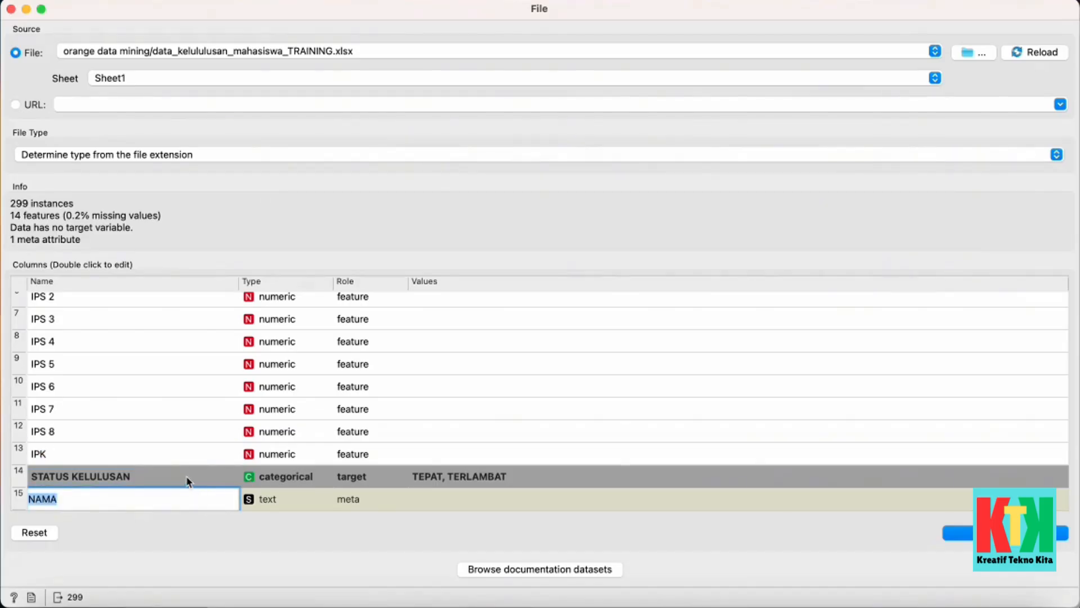
pyautogui.doubleClick(186, 477)
pyautogui.doubleClick(159, 506)
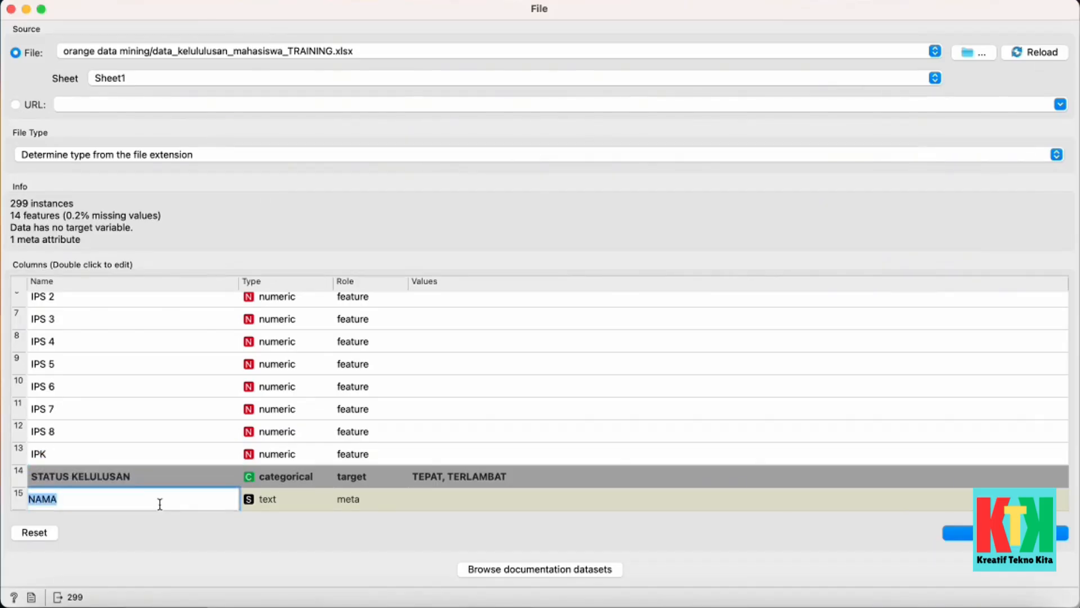
# Keep meta as the role of the NAMA column, then apply the column settings and close the File widget's window.
pyautogui.doubleClick(359, 501)
pyautogui.click(359, 501)
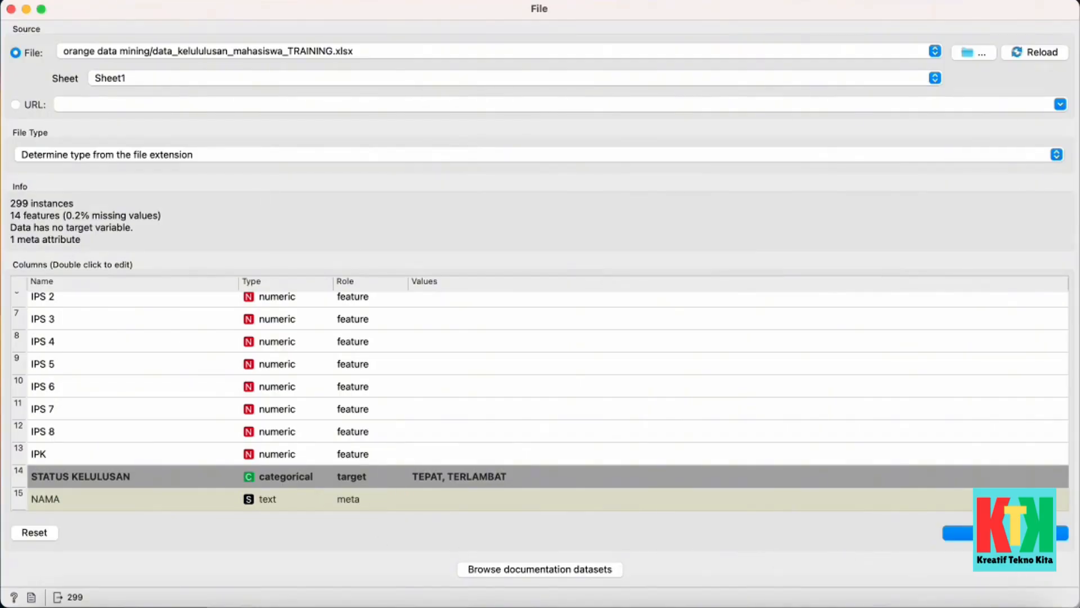
pyautogui.click(1006, 533)
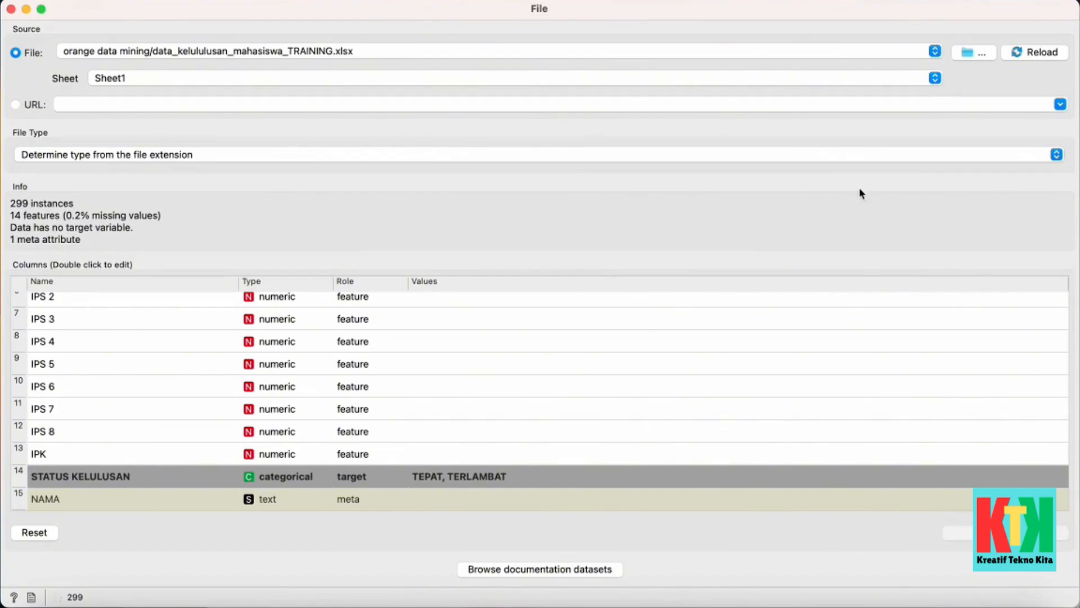
pyautogui.click(11, 10)
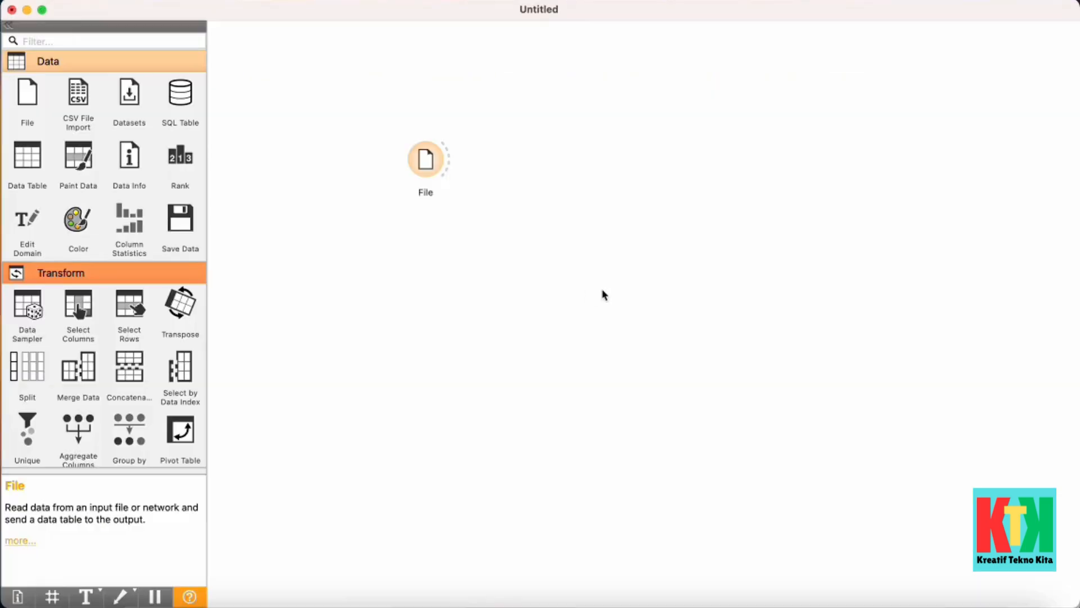
# Reposition the File widget lower on the canvas and link it to a new Data Table widget placed above and to its right.
pyautogui.click(428, 161)
pyautogui.moveTo(428, 161); pyautogui.dragTo(368, 233)
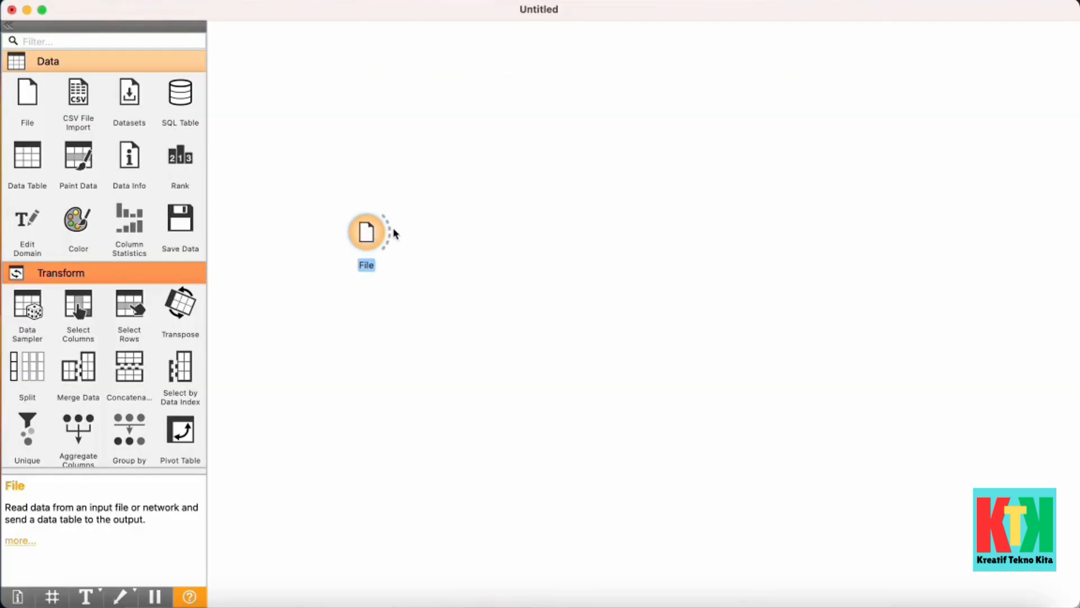
pyautogui.click(27, 160)
pyautogui.moveTo(479, 232); pyautogui.dragTo(515, 123)
pyautogui.moveTo(390, 233); pyautogui.dragTo(527, 123)
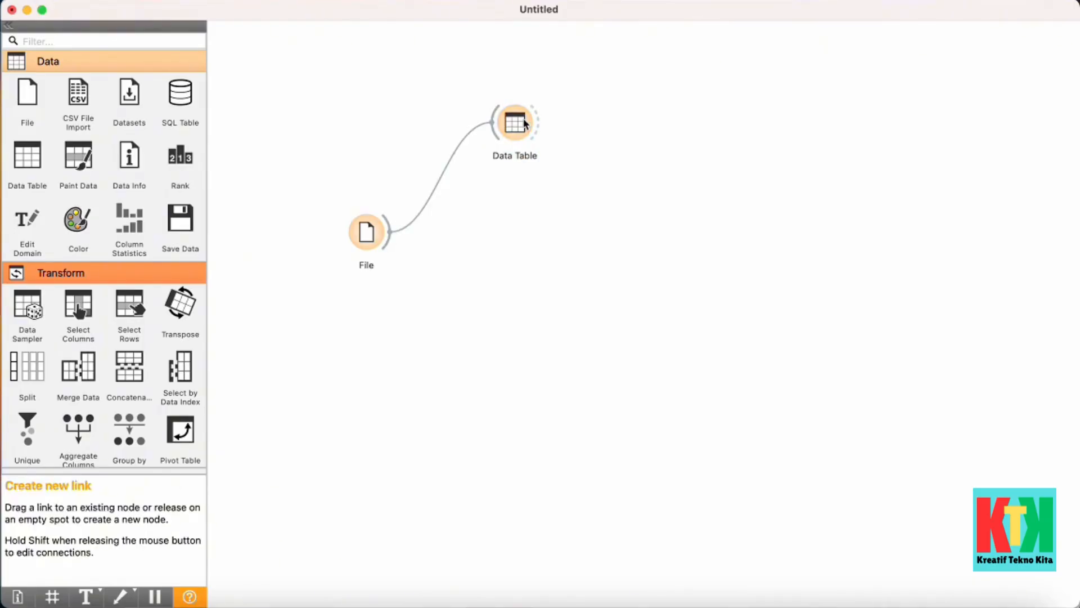
# View the training data in the Data Table and examine the TERLAMBAT and TEPAT rows of the STATUS KELULUSAN target.
pyautogui.doubleClick(525, 122)
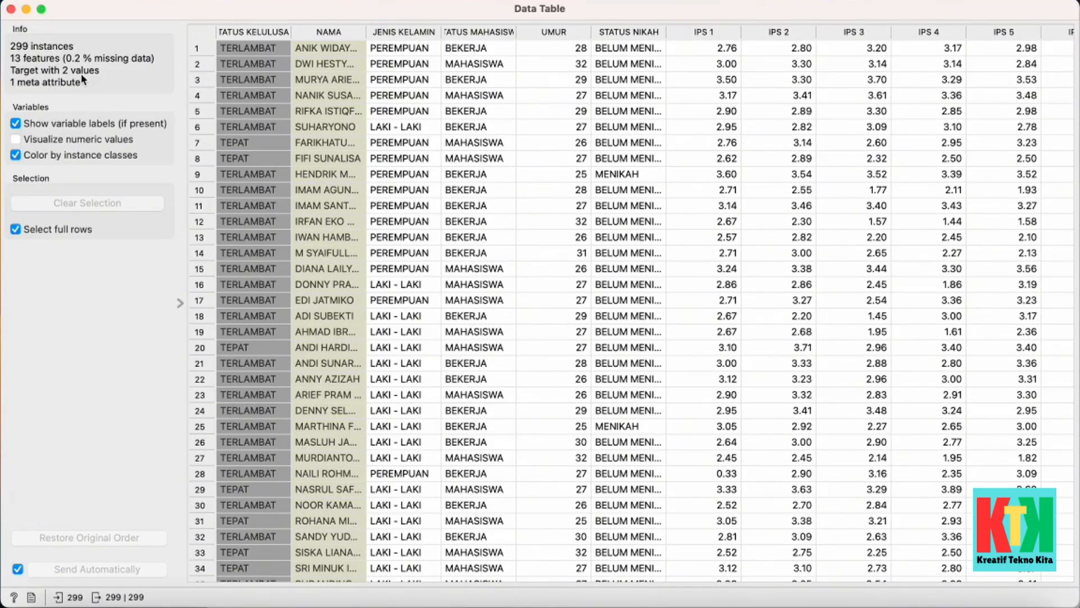
pyautogui.click(256, 131)
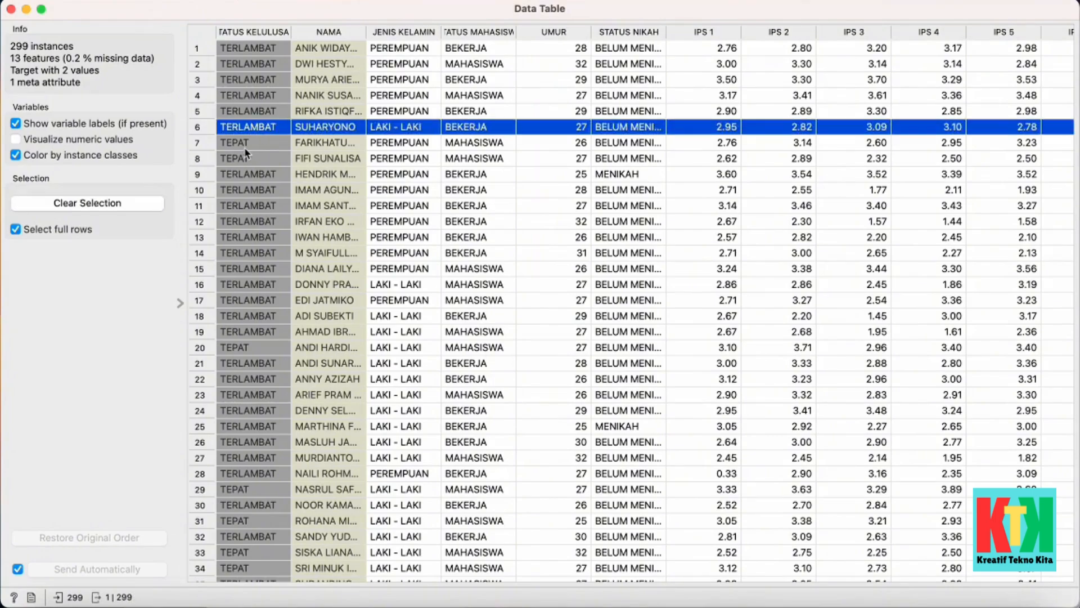
pyautogui.click(244, 146)
pyautogui.scroll(-5, 350, 338)
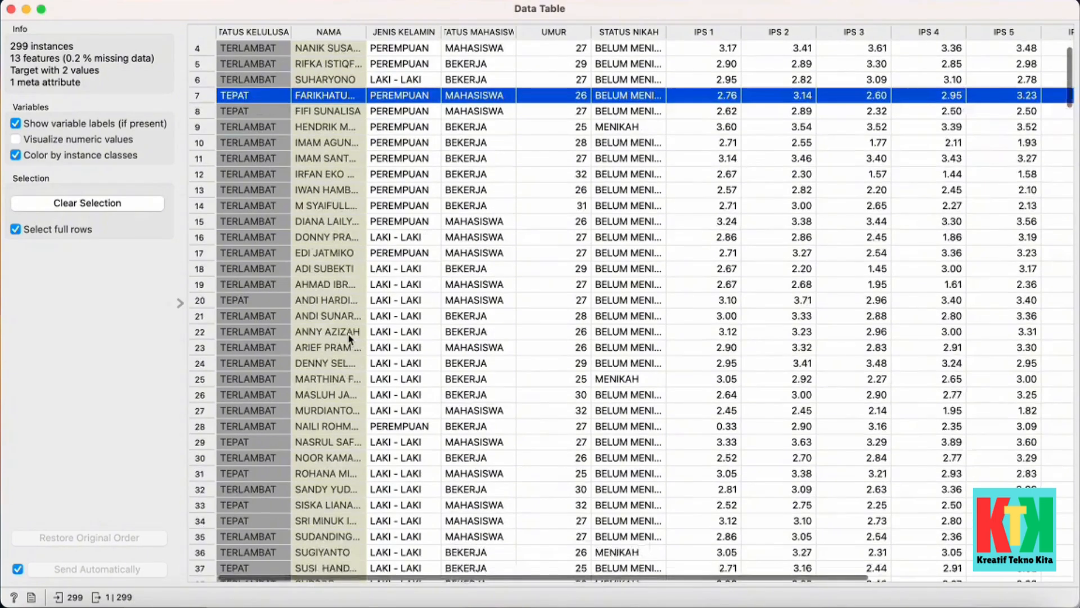
pyautogui.scroll(5, 350, 338)
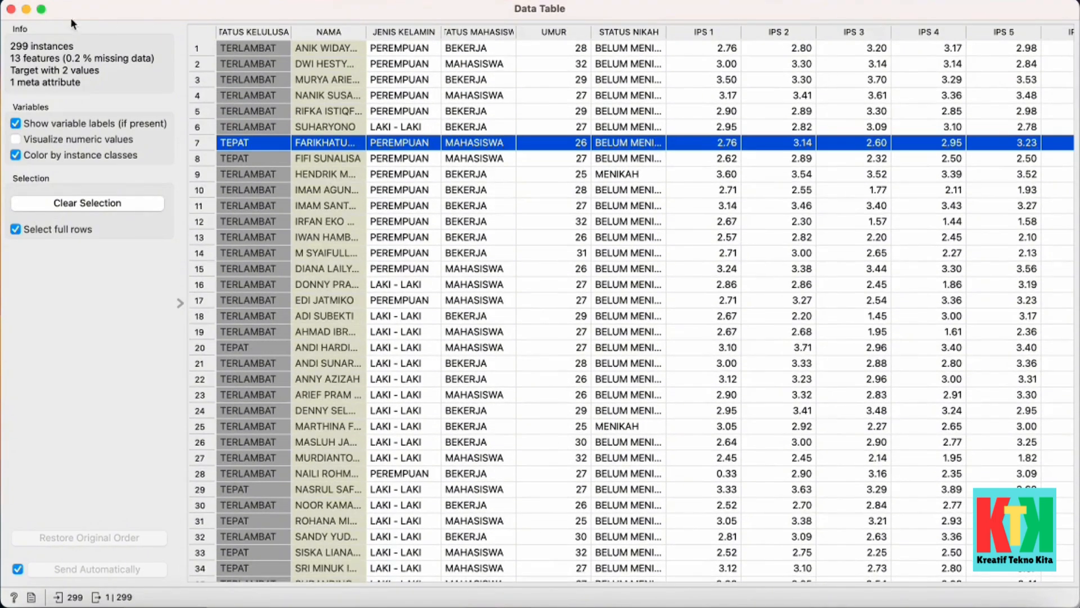
# Check the Data Table's summary for instances, features and missing data, and close its window.
pyautogui.click(12, 9)
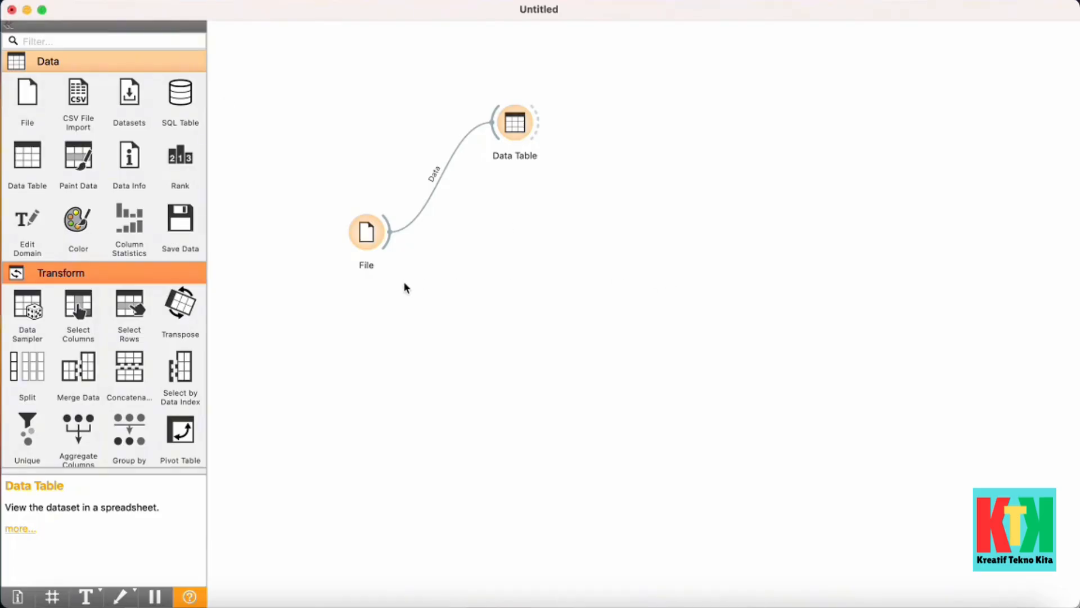
pyautogui.doubleClick(513, 128)
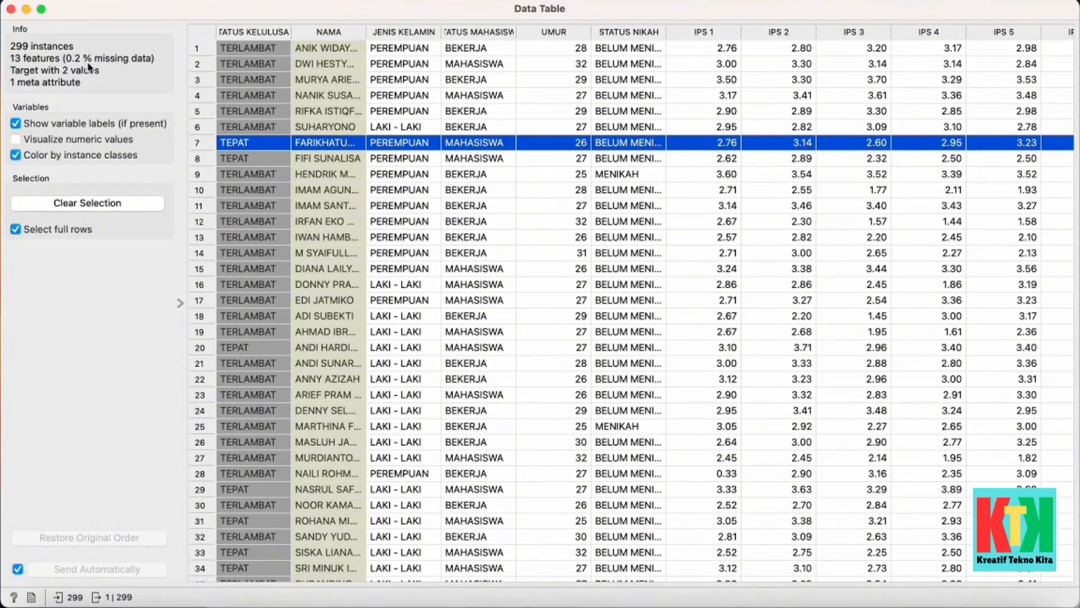
pyautogui.click(11, 9)
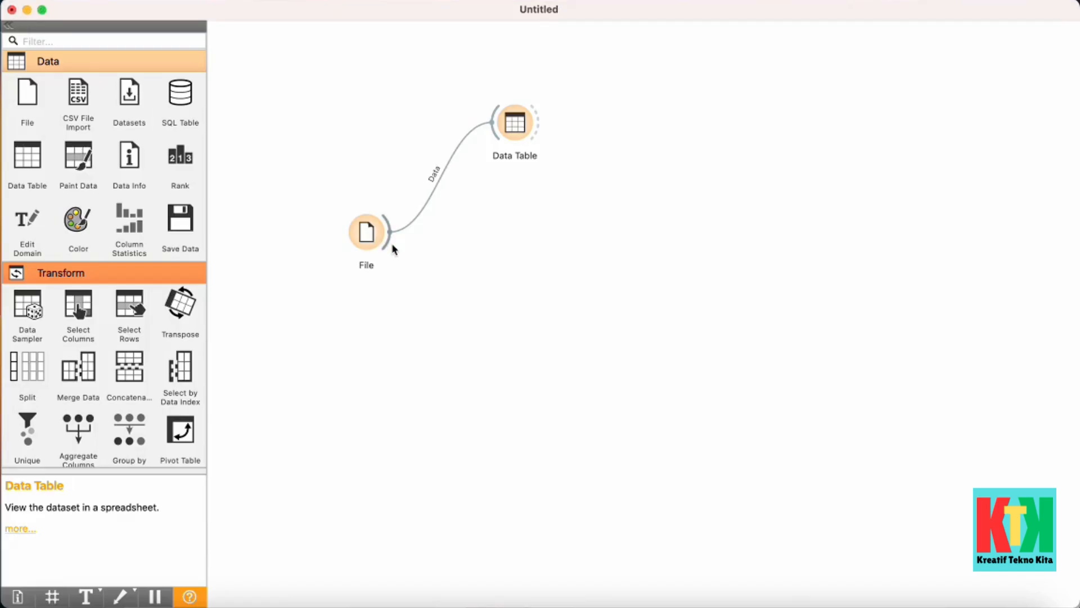
# Add a Preprocess widget below the Data Table and link the File widget to it.
pyautogui.click(71, 41)
pyautogui.write('pre')
pyautogui.click(27, 117)
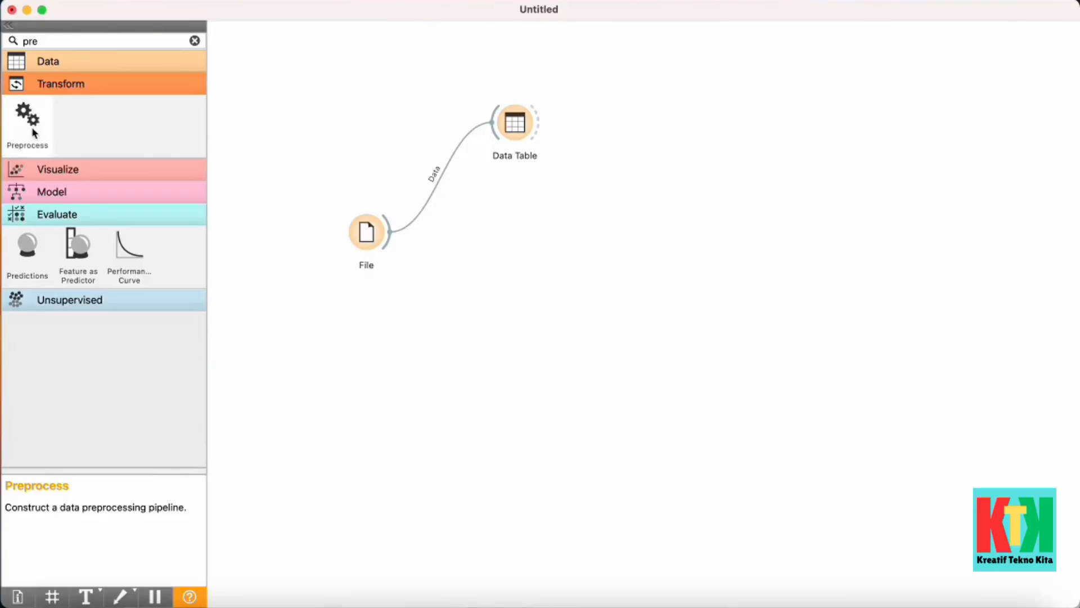
pyautogui.moveTo(625, 125); pyautogui.dragTo(509, 292)
pyautogui.moveTo(387, 246); pyautogui.dragTo(488, 299)
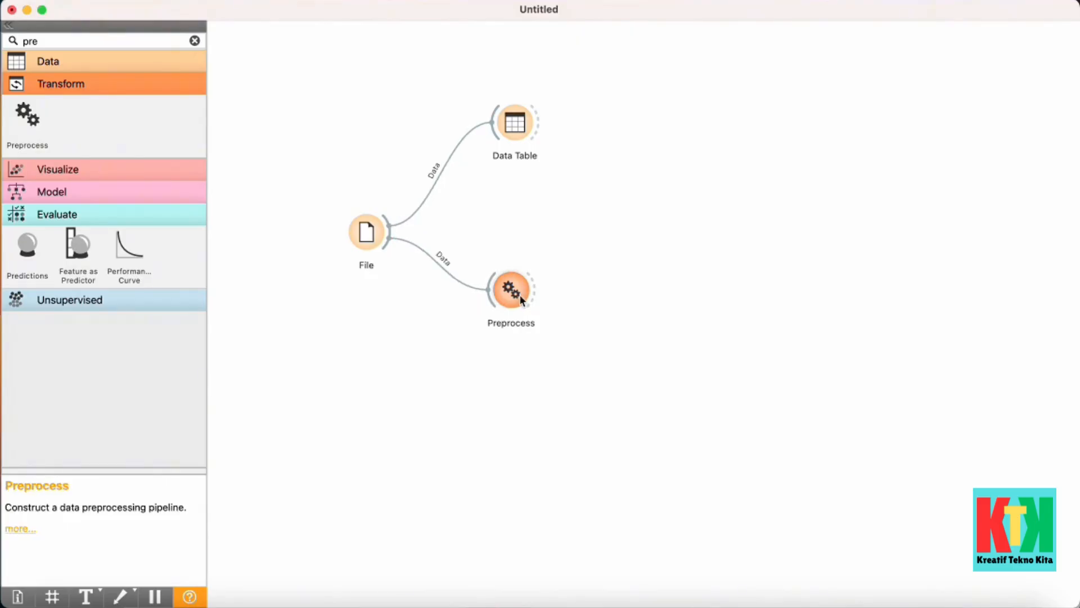
# Empty the Preprocess pipeline by removing its Impute Missing Values and CUR Matrix Decomposition preprocessors.
pyautogui.doubleClick(514, 299)
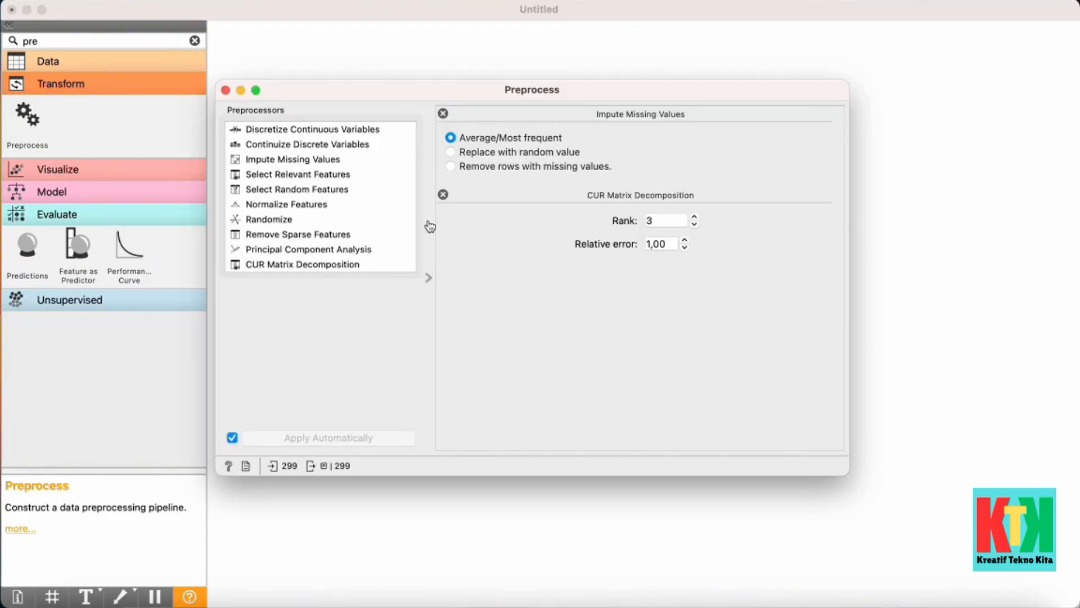
pyautogui.click(442, 114)
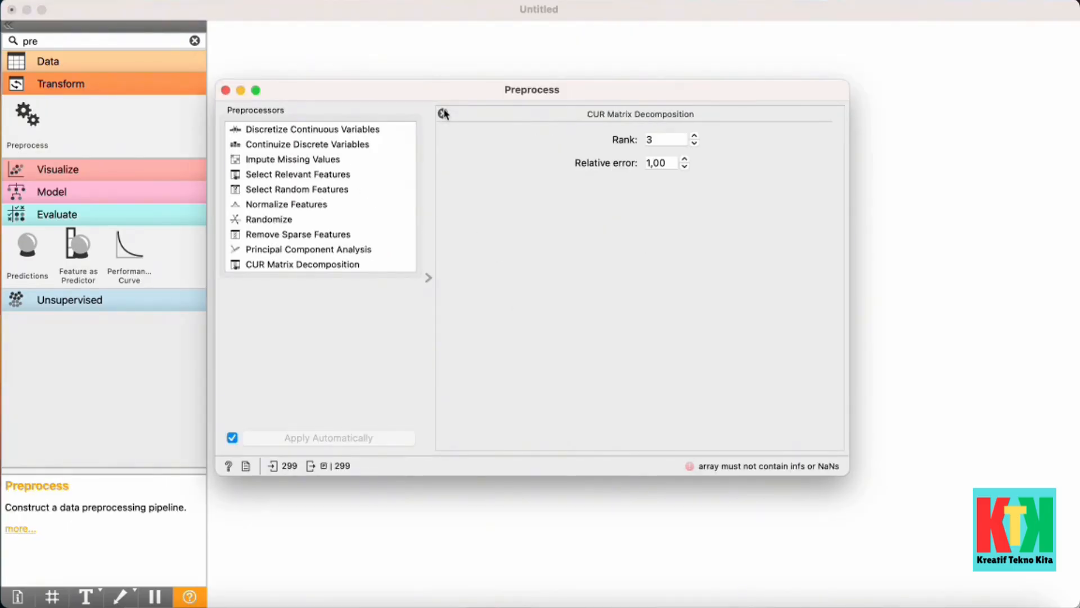
pyautogui.click(443, 113)
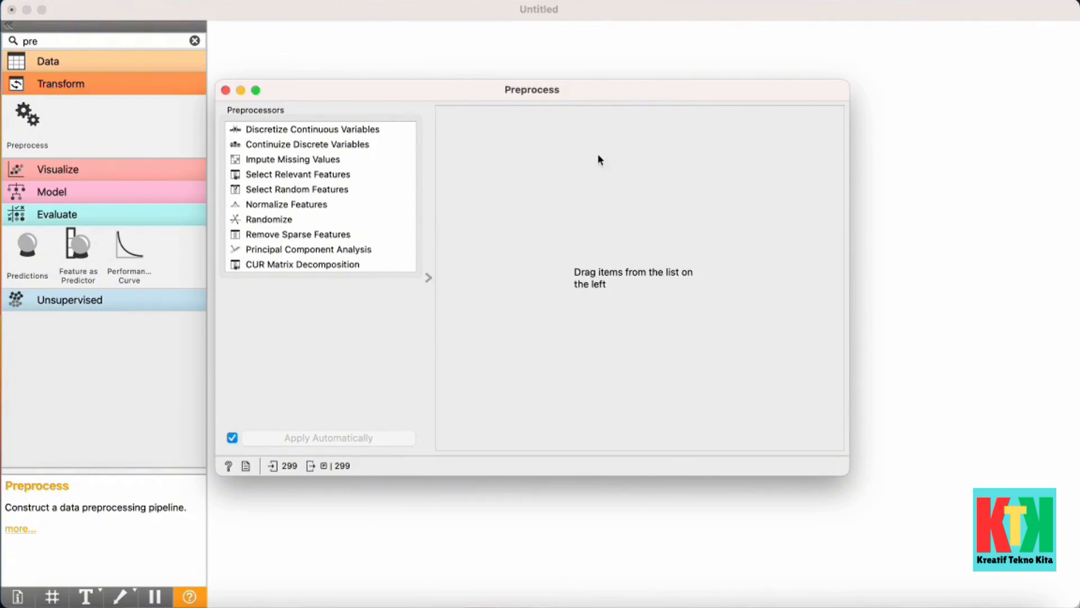
# Add Impute Missing Values with the Average/Most frequent method to the Preprocess pipeline and close the widget's window.
pyautogui.click(288, 161)
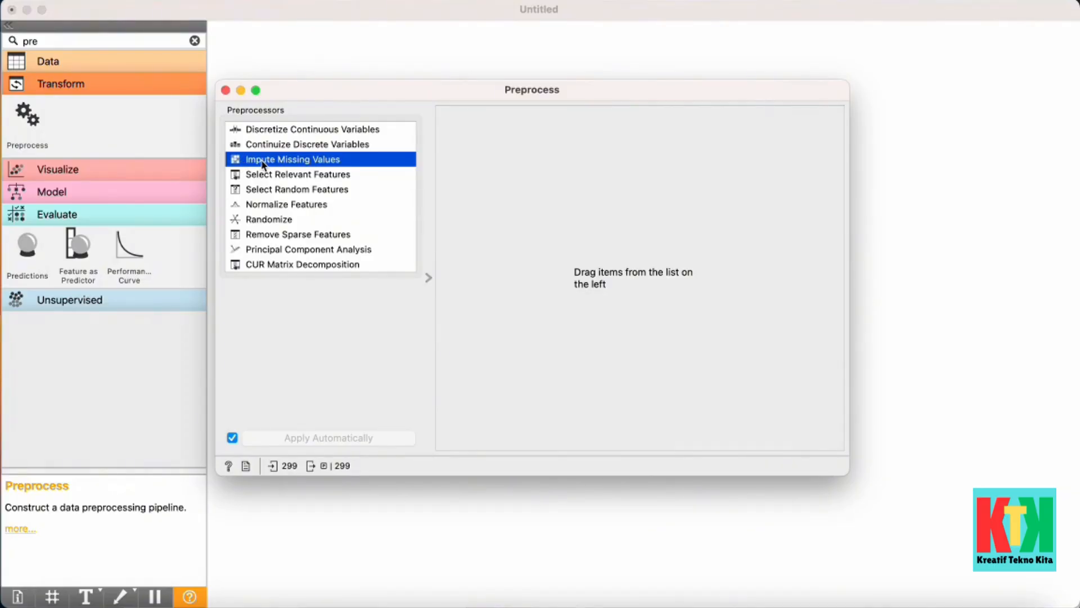
pyautogui.doubleClick(263, 162)
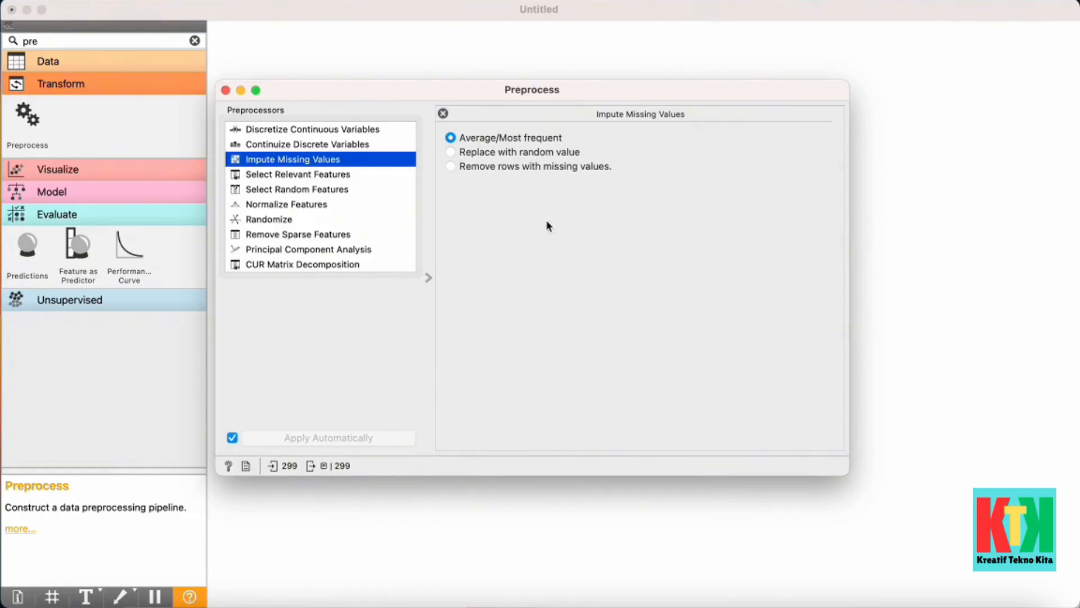
pyautogui.click(545, 261)
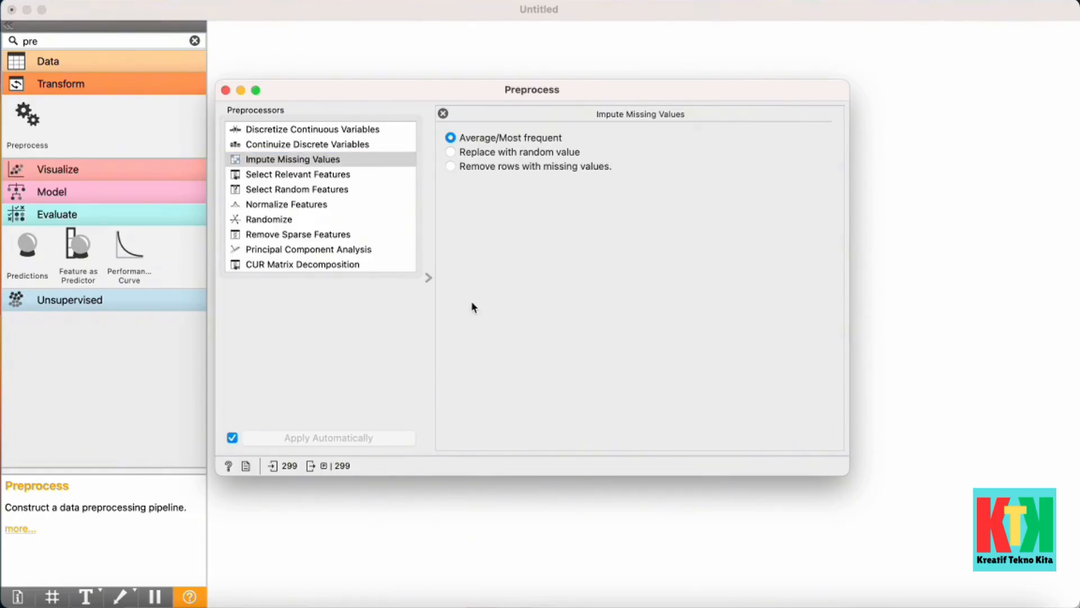
pyautogui.click(226, 90)
# Link Preprocess to a new Data Table widget placed below it, and shift Preprocess closer to the File widget.
pyautogui.moveTo(518, 304); pyautogui.dragTo(530, 399)
pyautogui.click(586, 245)
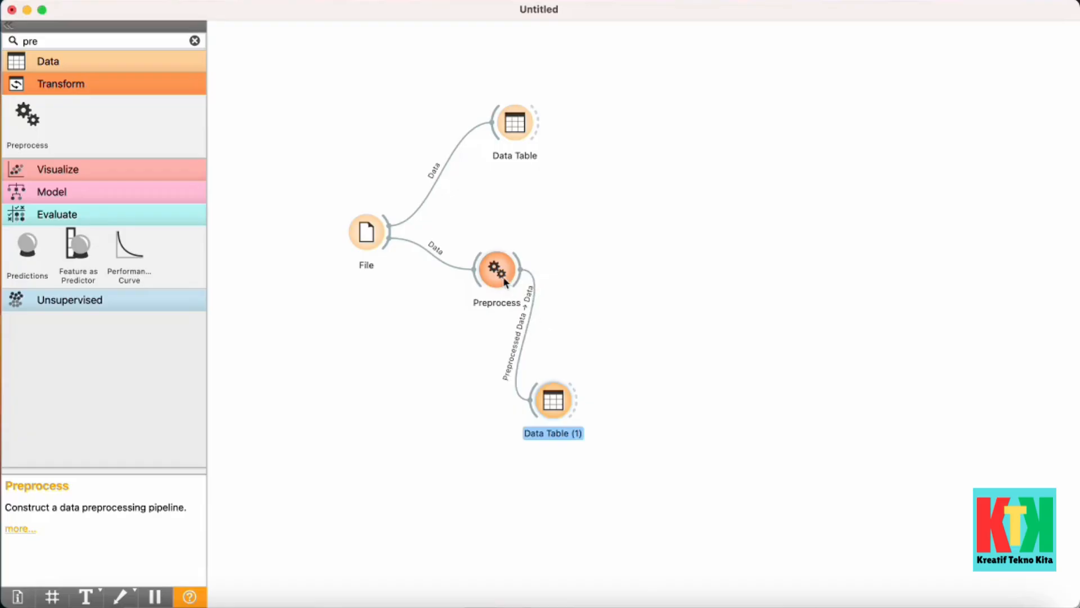
pyautogui.moveTo(498, 270); pyautogui.dragTo(466, 277)
# Check the channels of the link from Preprocess to Data Table (1), and view that table's missing-data summary.
pyautogui.doubleClick(508, 350)
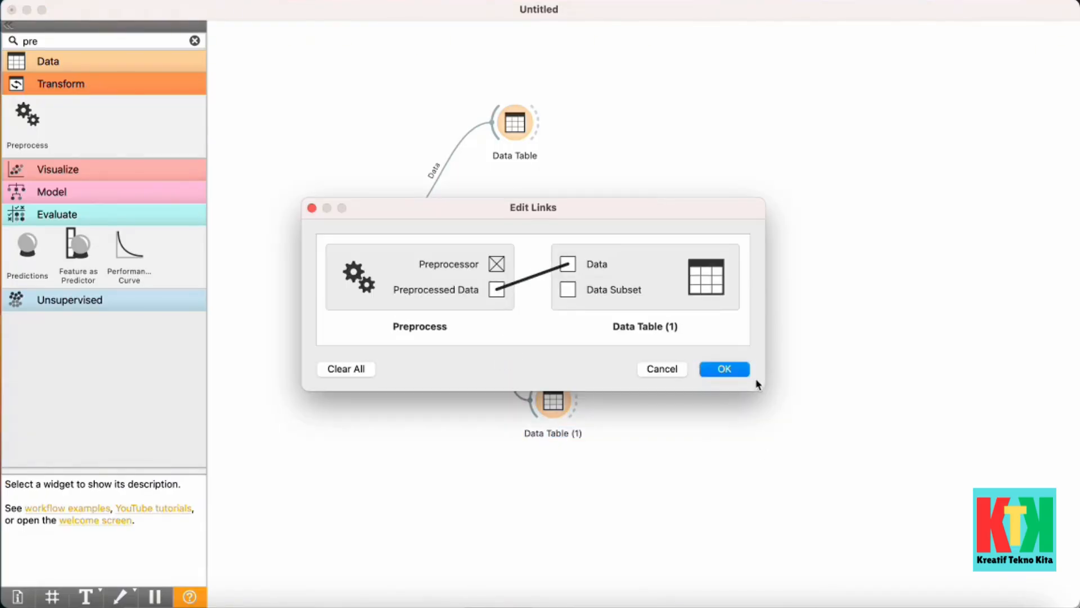
pyautogui.click(725, 369)
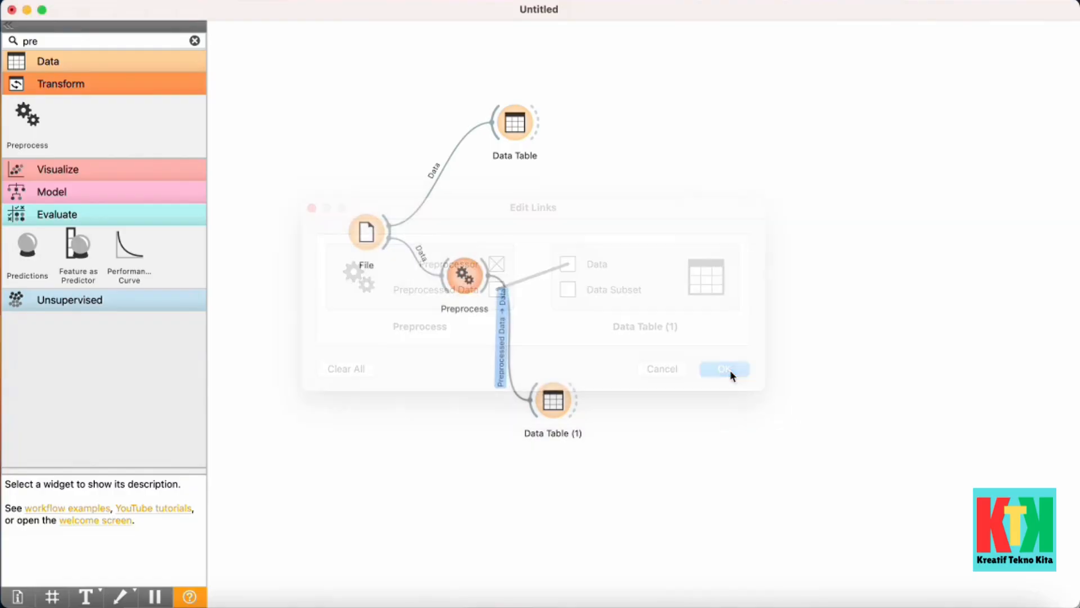
pyautogui.doubleClick(559, 404)
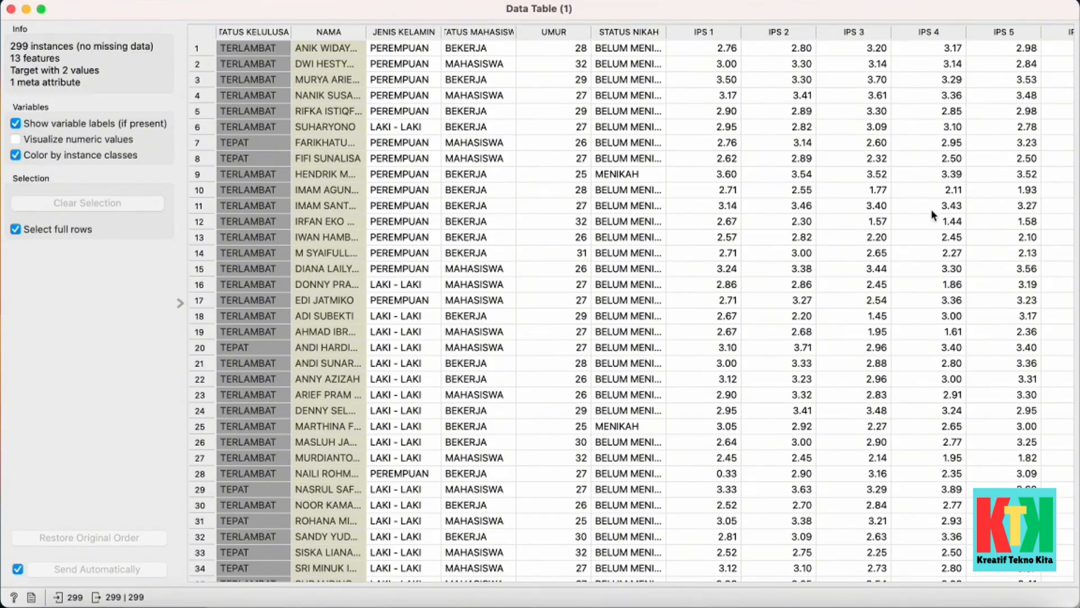
pyautogui.click(11, 9)
# Move Preprocess farther from the File widget and place Data Table (1) lower and farther right on the canvas.
pyautogui.click(473, 277)
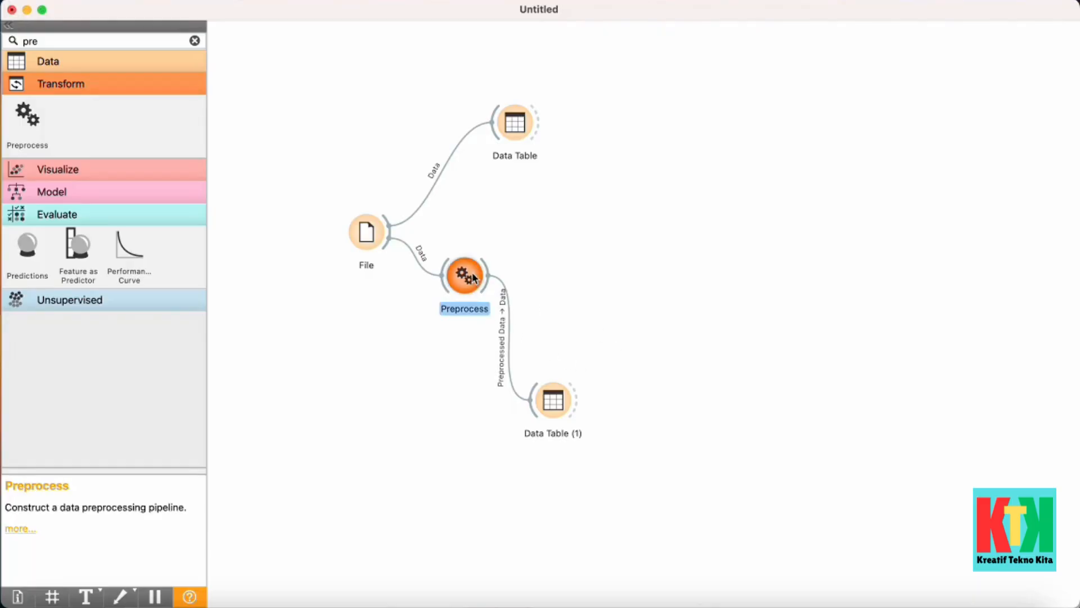
pyautogui.moveTo(473, 277); pyautogui.dragTo(510, 280)
pyautogui.moveTo(557, 401); pyautogui.dragTo(617, 450)
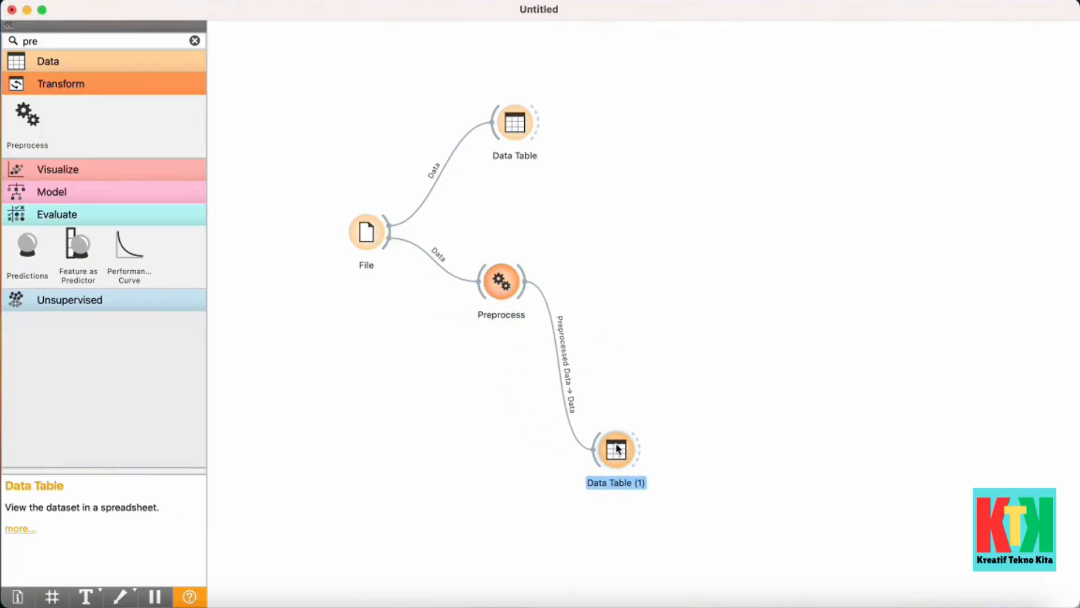
pyautogui.click(602, 310)
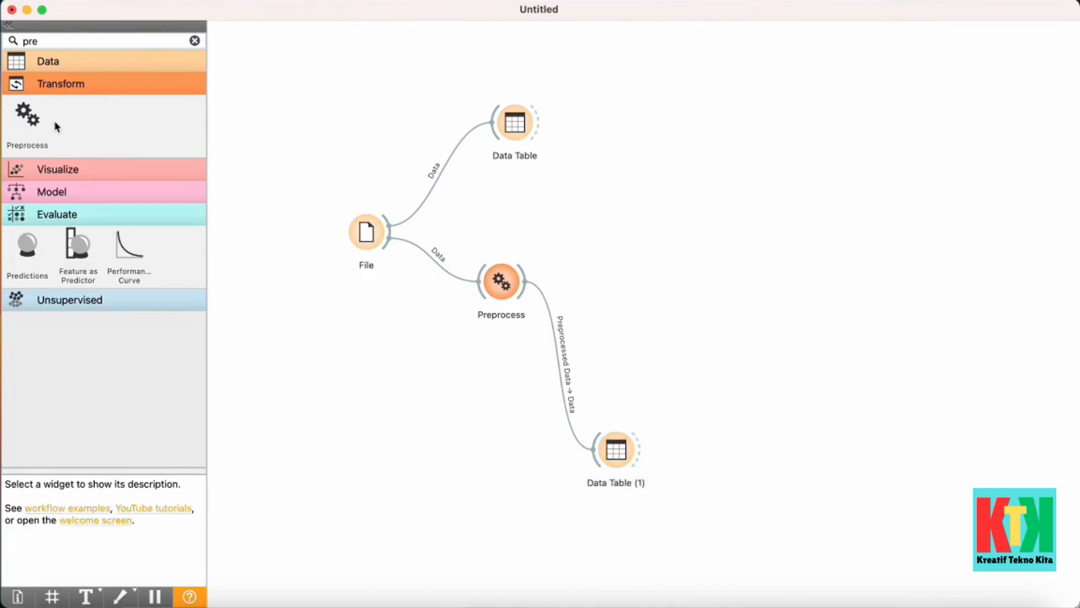
# Add a Tree model widget right of Preprocess and move Data Table (1) up above the Tree.
pyautogui.click(195, 42)
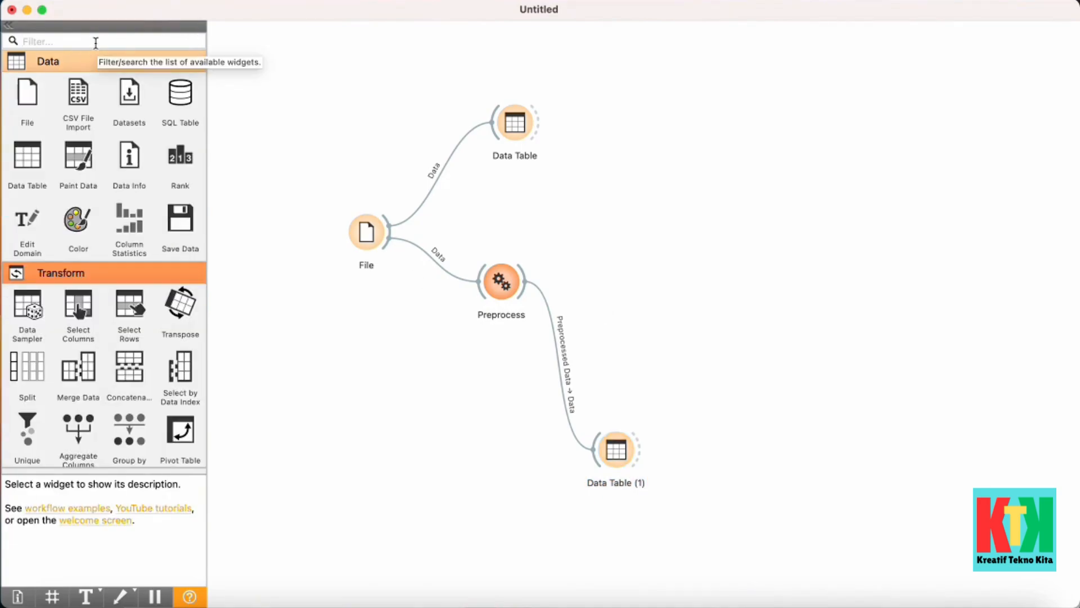
pyautogui.write('tree')
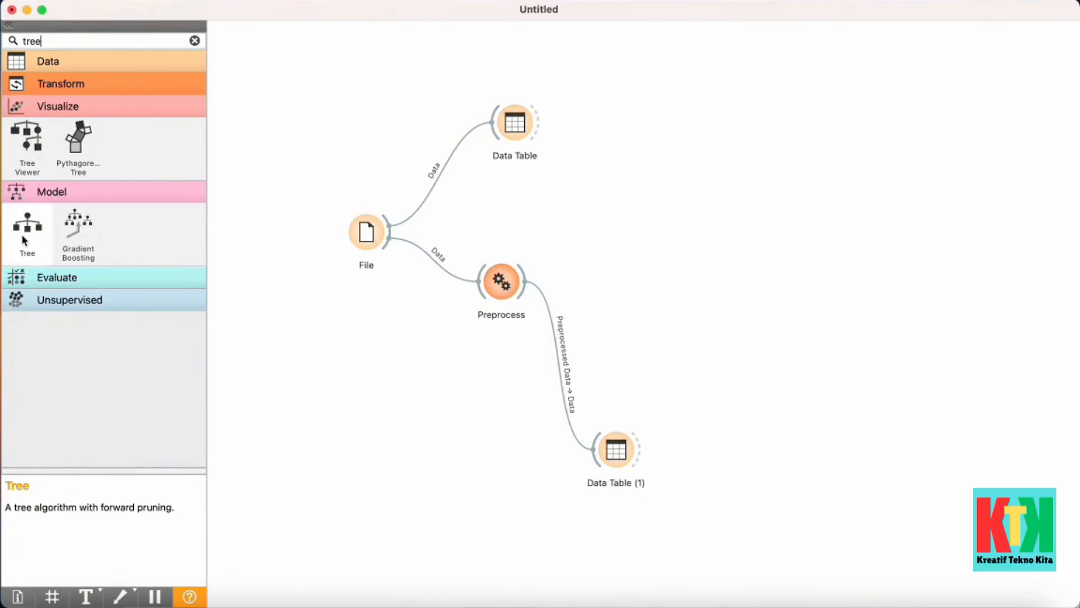
pyautogui.click(31, 233)
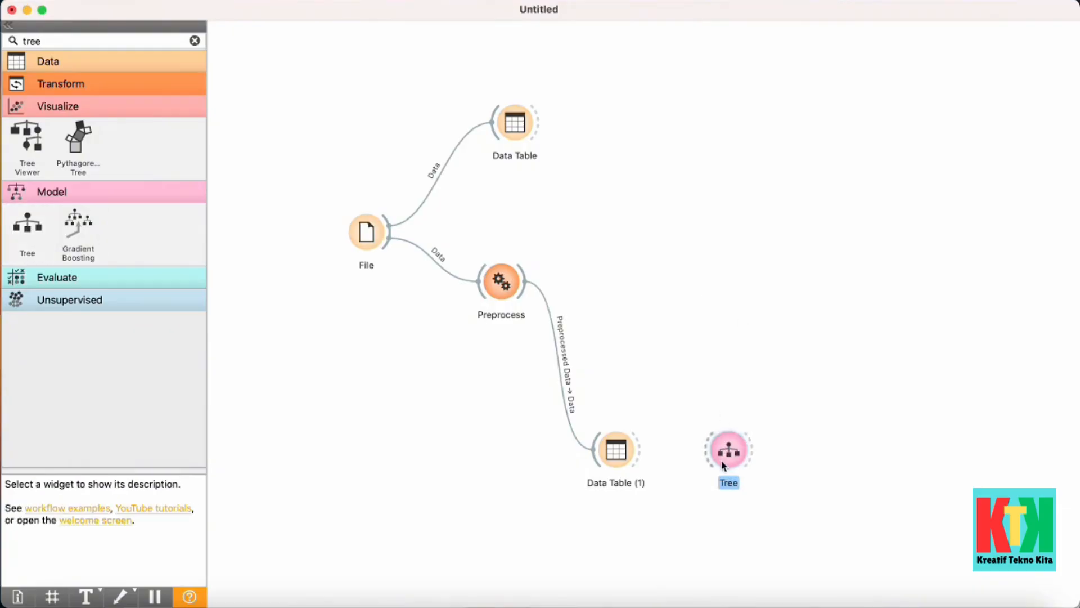
pyautogui.moveTo(722, 457); pyautogui.dragTo(736, 200)
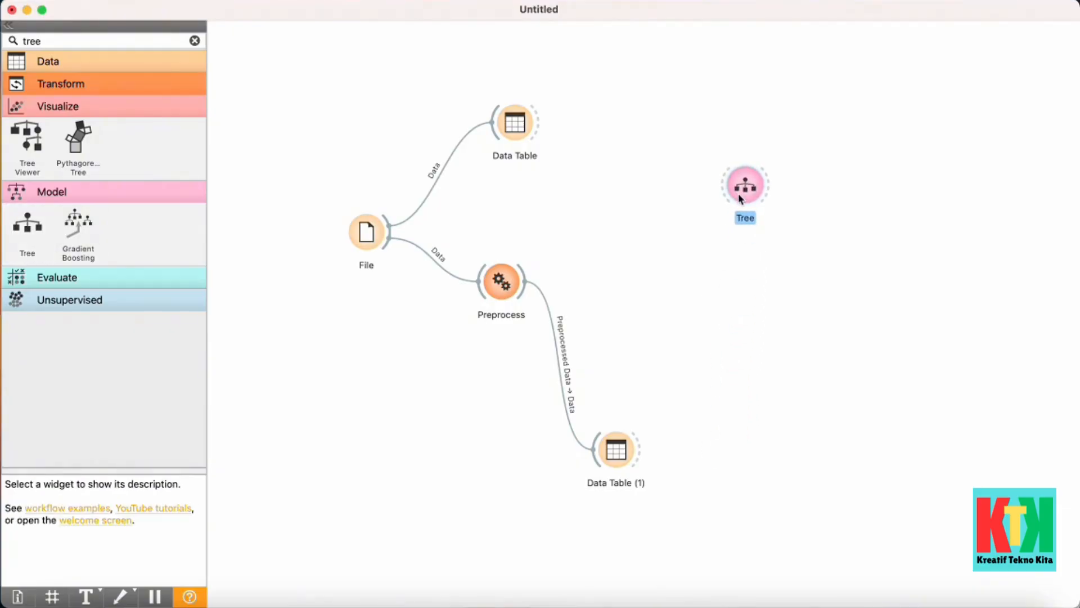
pyautogui.moveTo(616, 455); pyautogui.dragTo(664, 112)
pyautogui.moveTo(744, 192); pyautogui.dragTo(715, 210)
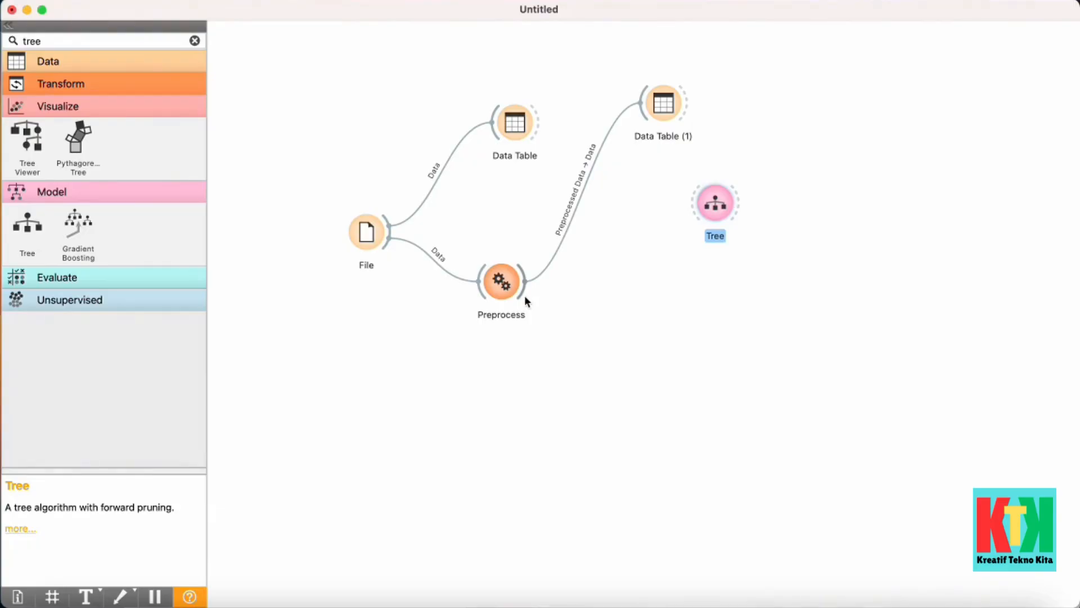
# Link Preprocess to Tree, replacing the Preprocessor connection with one from Preprocessed Data to the Tree's Data input.
pyautogui.moveTo(525, 295); pyautogui.dragTo(690, 208)
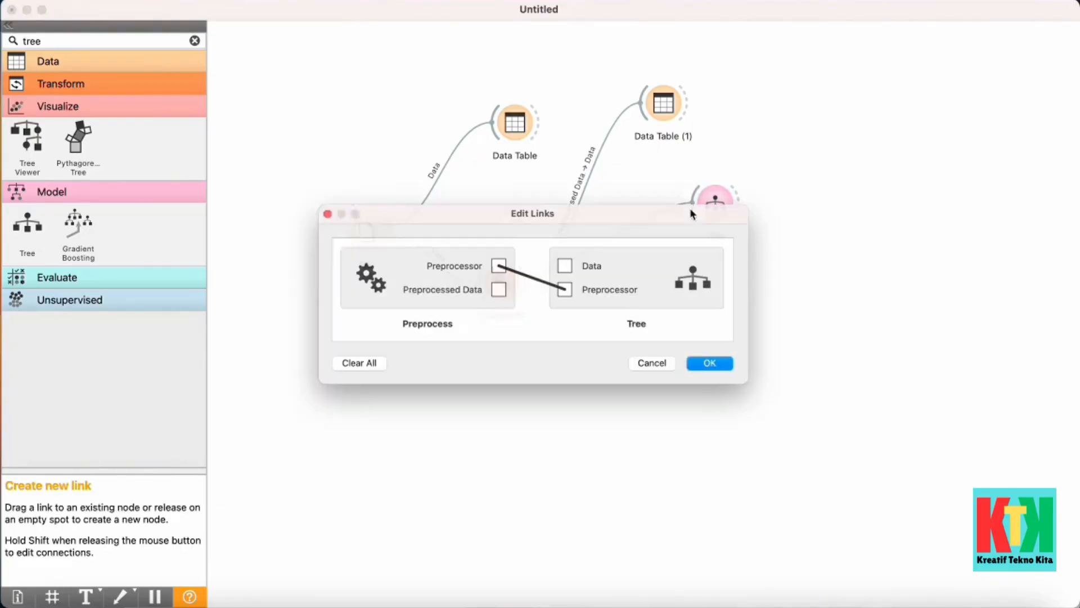
pyautogui.click(530, 276)
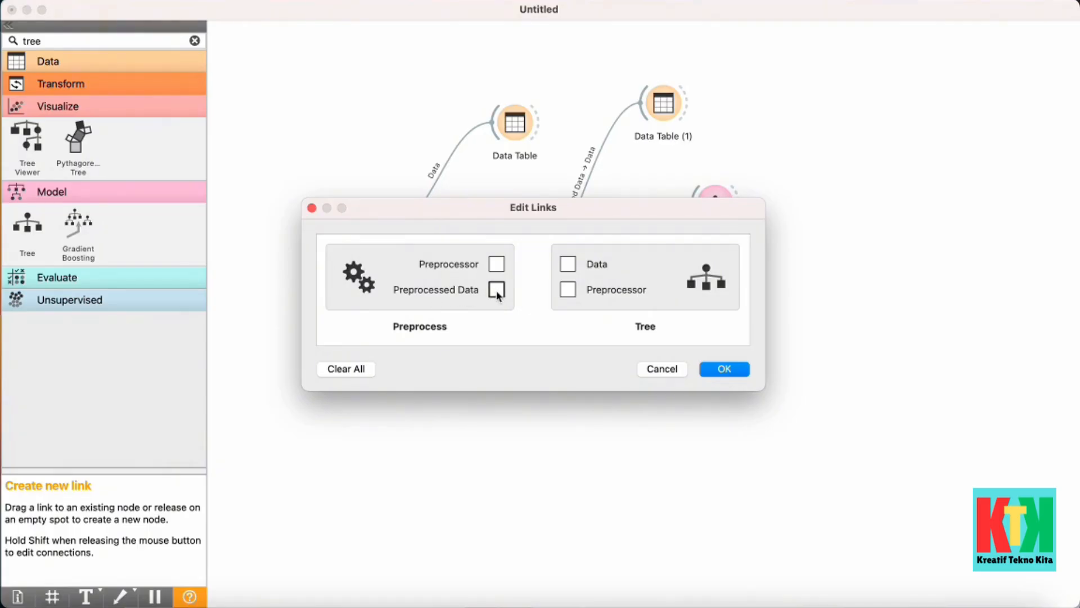
pyautogui.moveTo(497, 297); pyautogui.dragTo(568, 269)
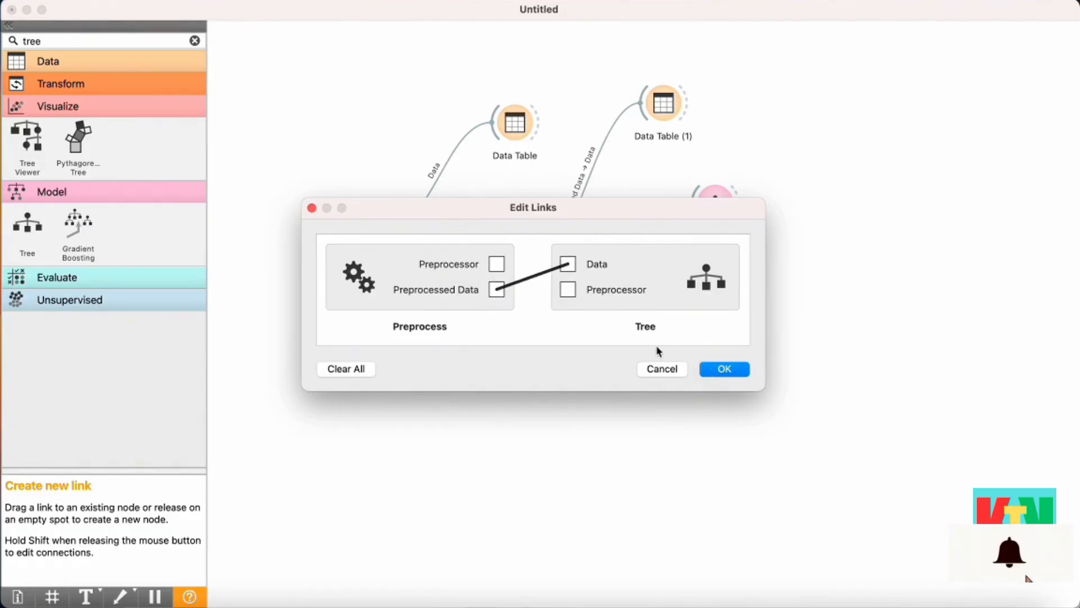
pyautogui.click(725, 375)
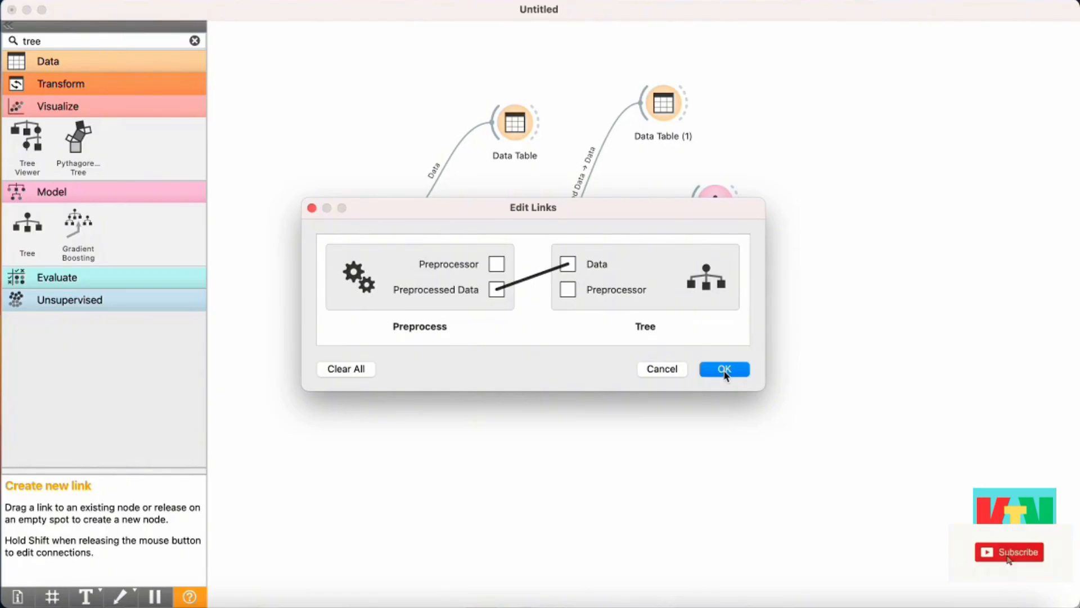
# Try a Preprocessor-to-Preprocessor connection between Preprocess and Tree, and restore the Preprocessed Data to Data connection.
pyautogui.click(537, 276)
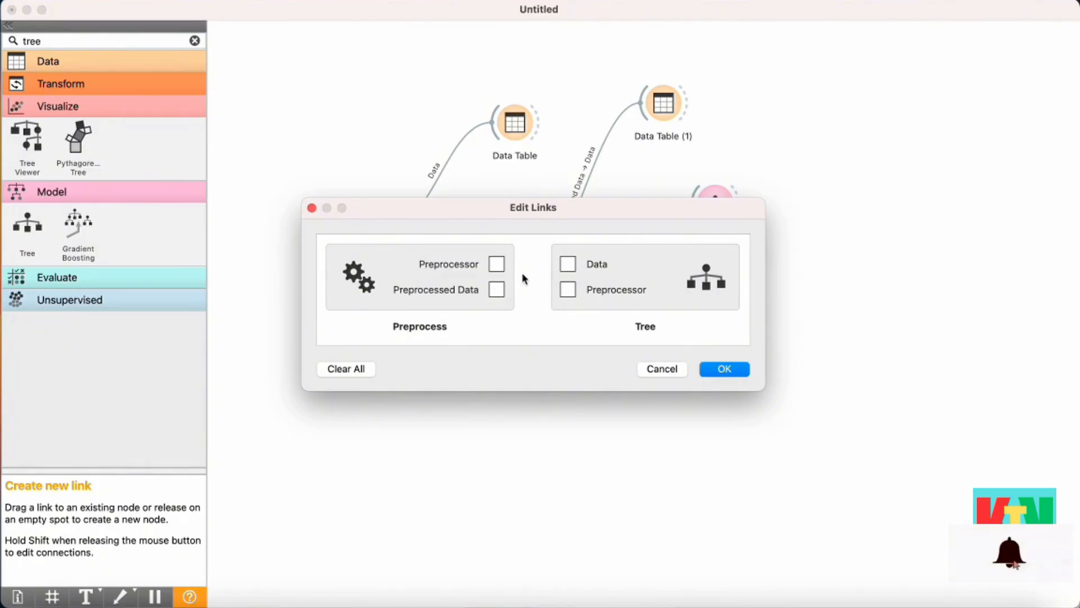
pyautogui.moveTo(497, 265); pyautogui.dragTo(568, 289)
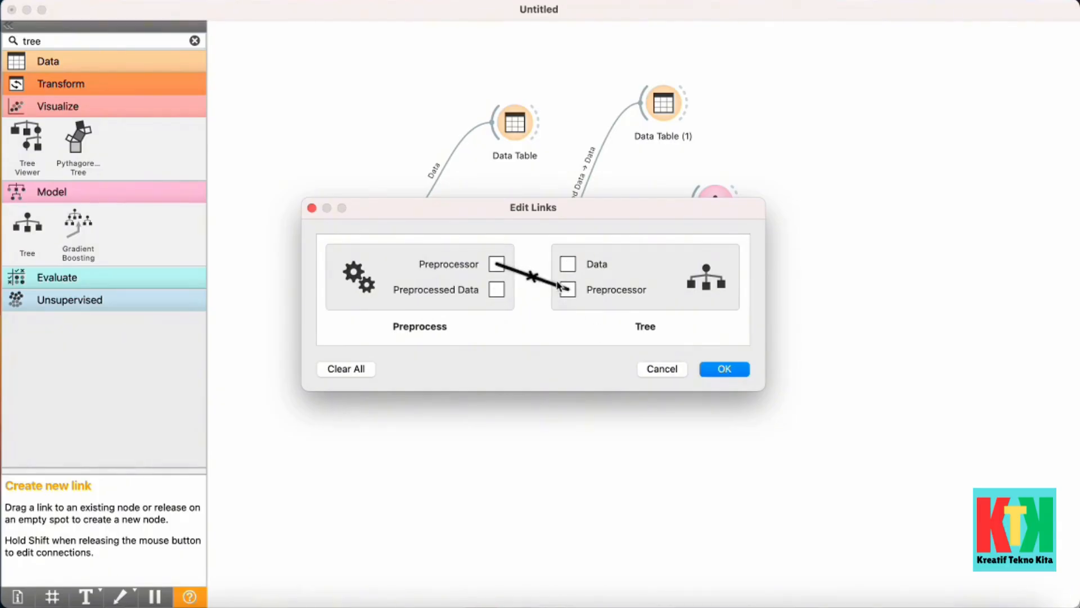
pyautogui.click(535, 280)
pyautogui.moveTo(495, 290); pyautogui.dragTo(569, 265)
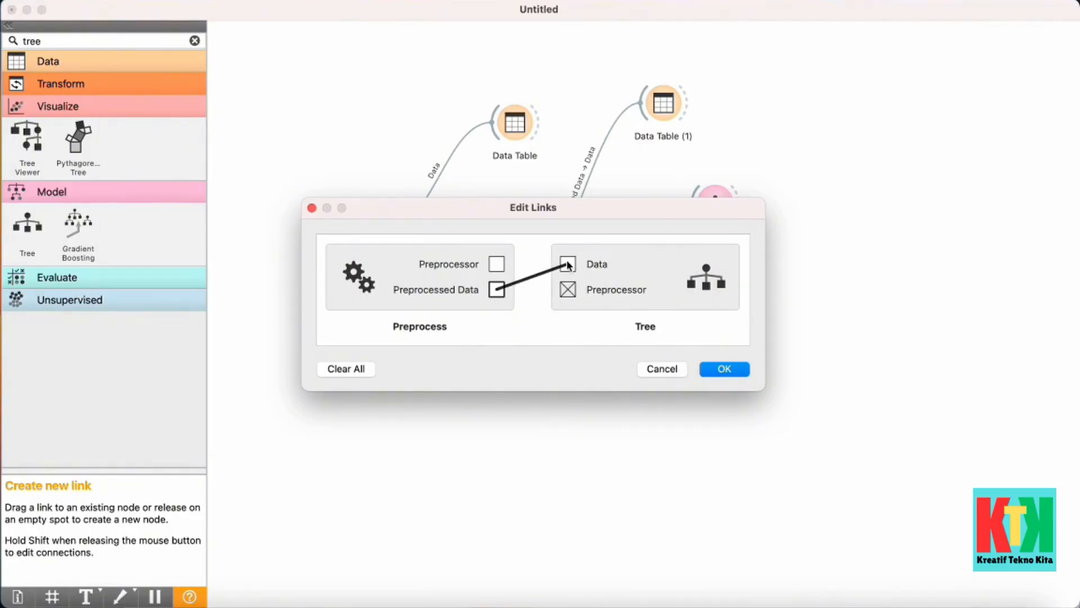
pyautogui.moveTo(569, 265); pyautogui.dragTo(568, 265)
# Accept the link between Preprocess and Tree, and shift the Tree widget slightly to the right.
pyautogui.click(725, 369)
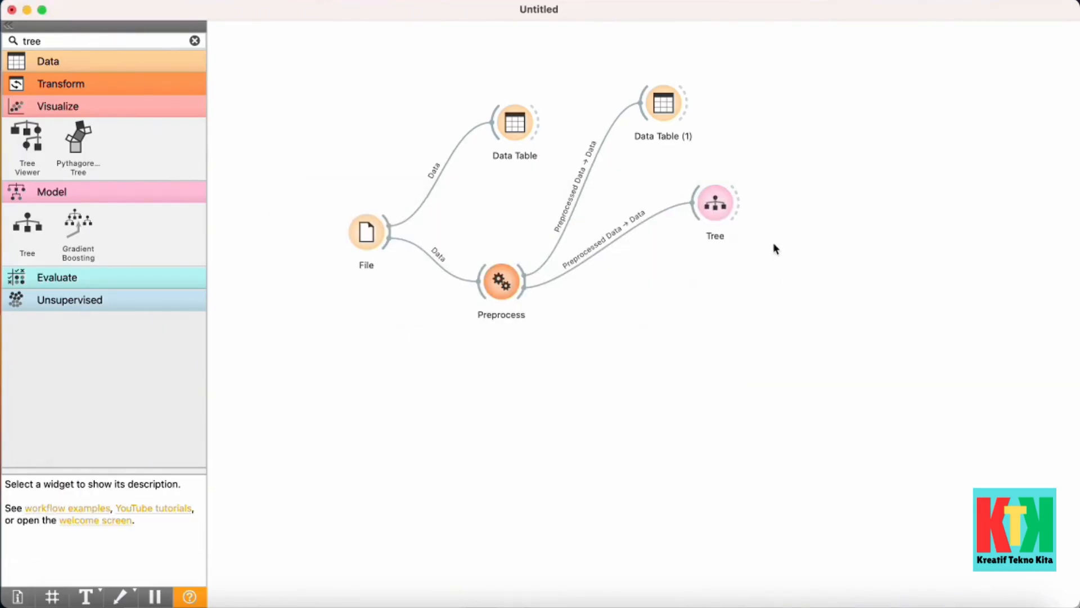
pyautogui.moveTo(718, 203); pyautogui.dragTo(743, 210)
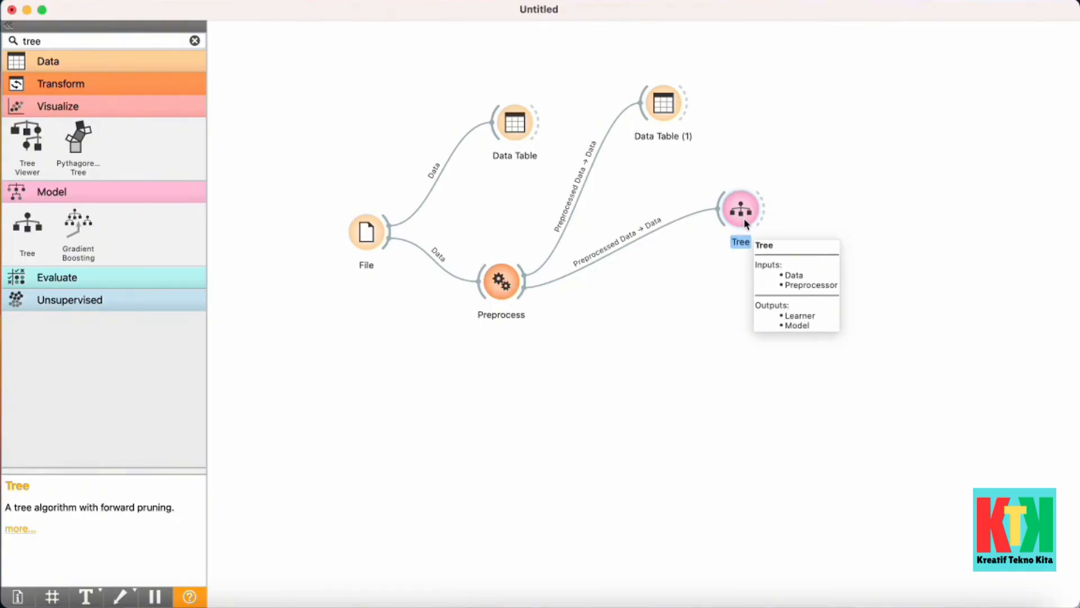
# Inspect the preprocessed records in Data Table (1), widening the STATUS KELULUSAN column and selecting the first row.
pyautogui.doubleClick(648, 107)
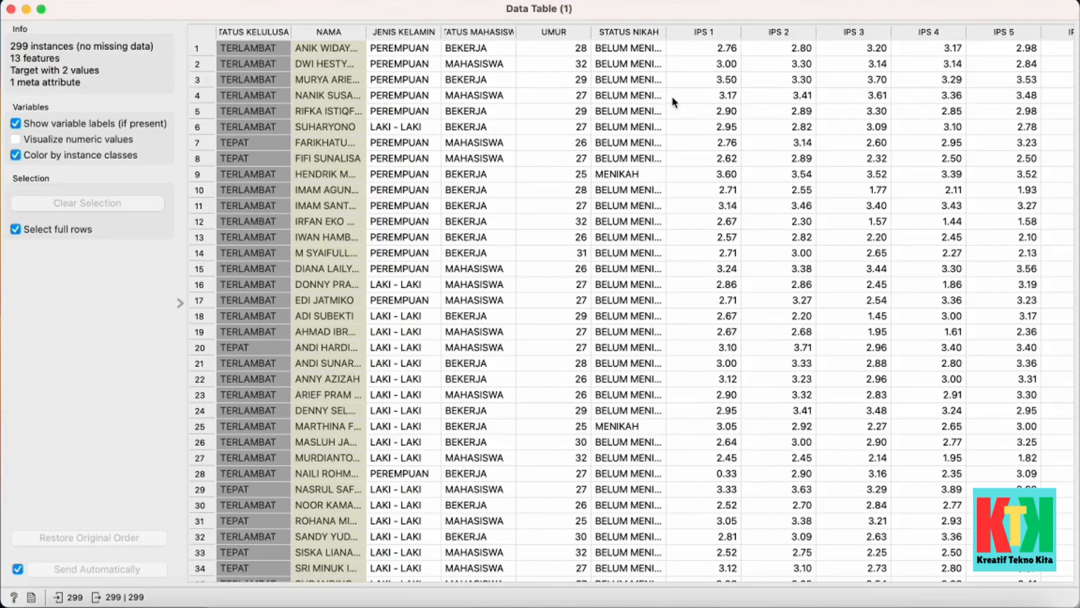
pyautogui.doubleClick(291, 32)
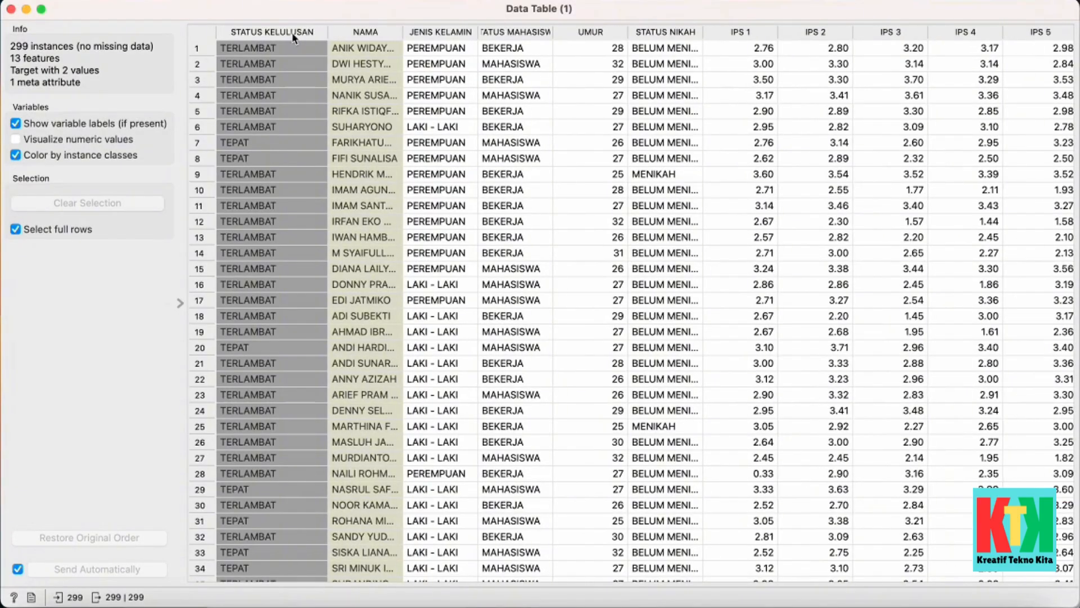
pyautogui.click(260, 47)
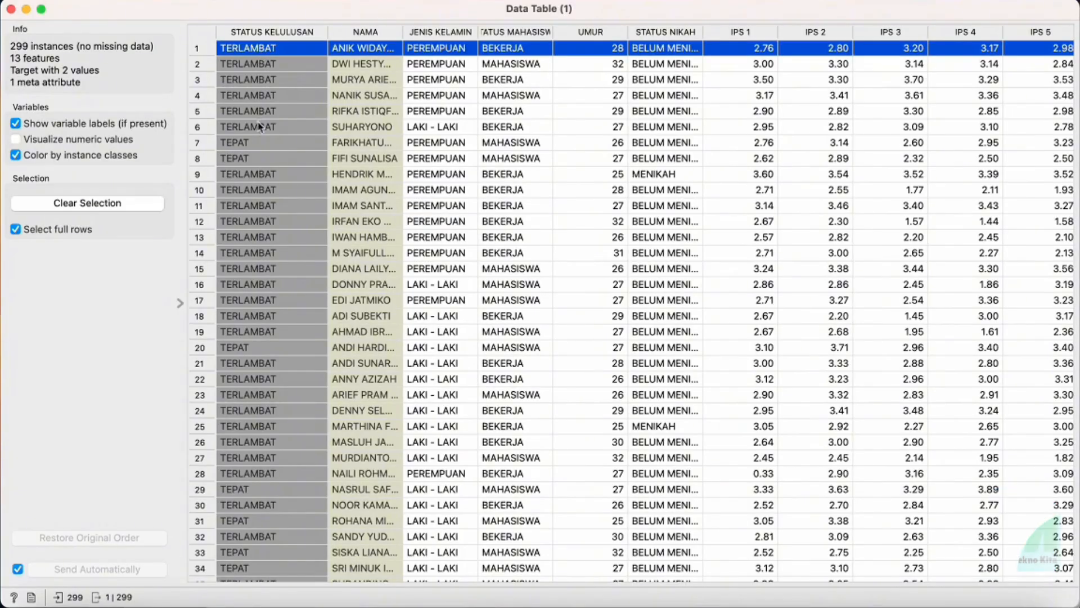
pyautogui.click(256, 145)
pyautogui.click(280, 49)
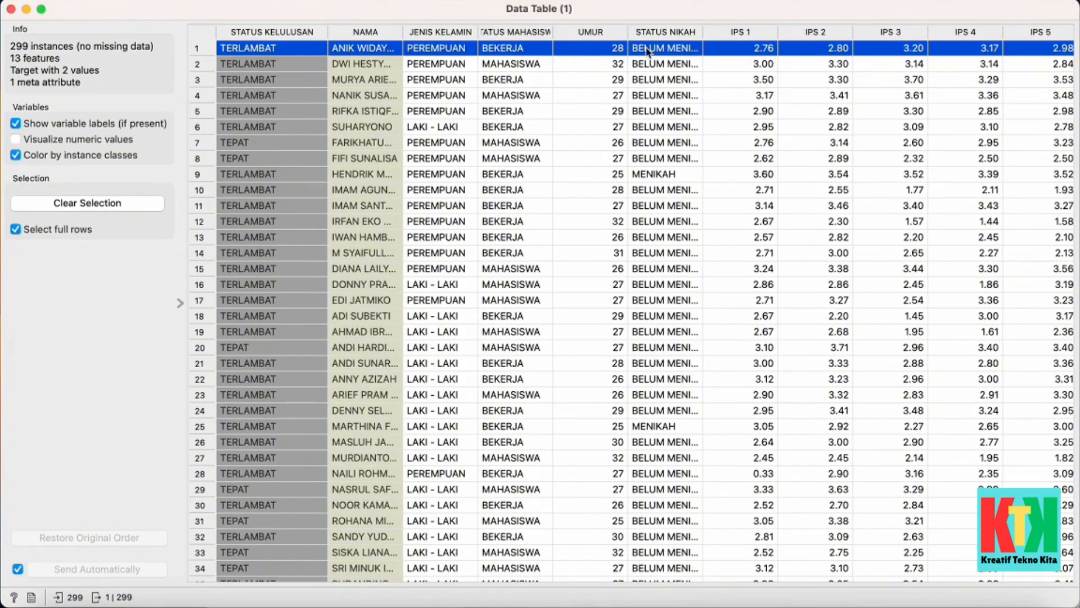
pyautogui.click(11, 9)
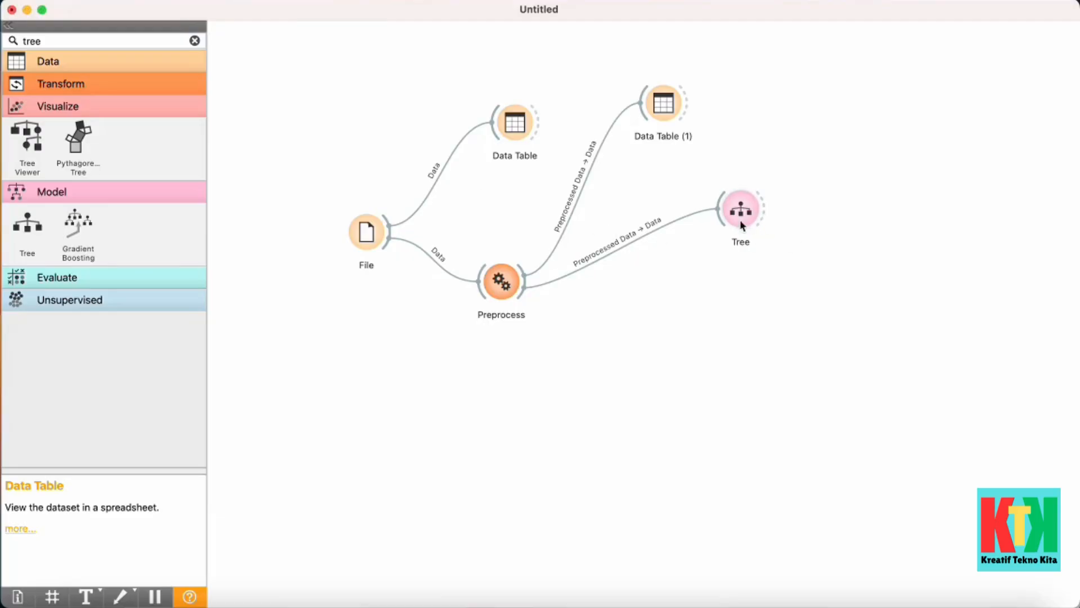
# Add a Tree Viewer widget above and to the right of Tree, and link Tree's Model output to the viewer's Tree input.
pyautogui.moveTo(748, 214); pyautogui.dragTo(752, 221)
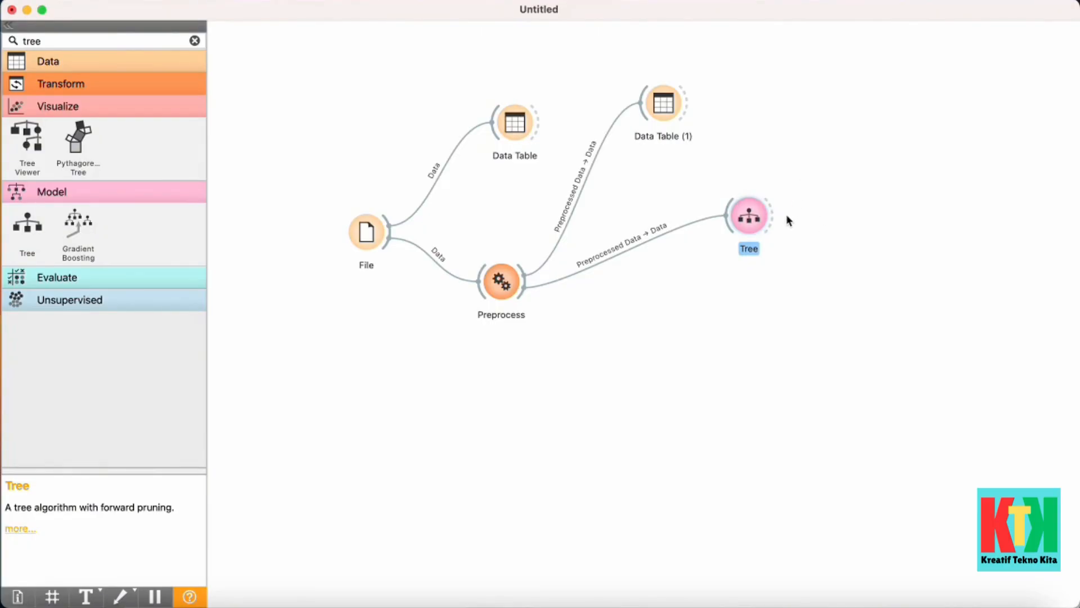
pyautogui.click(34, 135)
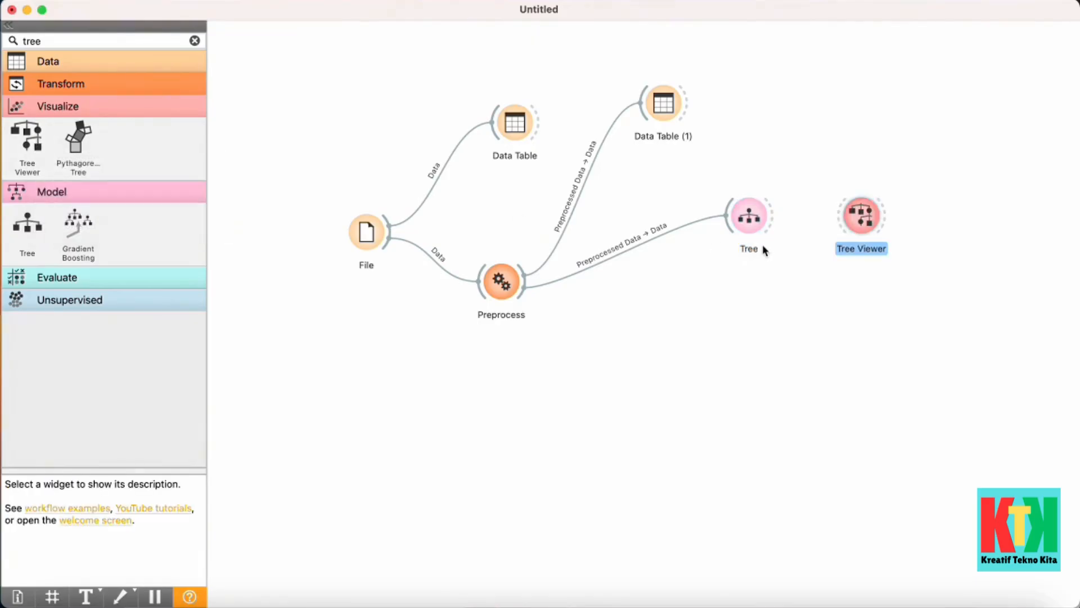
pyautogui.moveTo(867, 222); pyautogui.dragTo(885, 121)
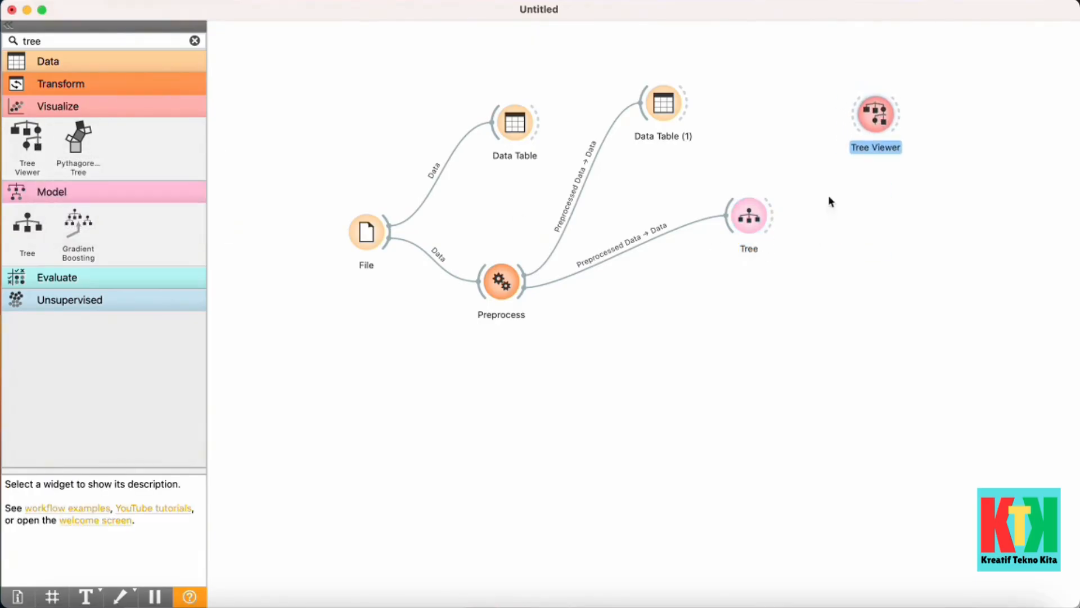
pyautogui.moveTo(771, 210); pyautogui.dragTo(862, 120)
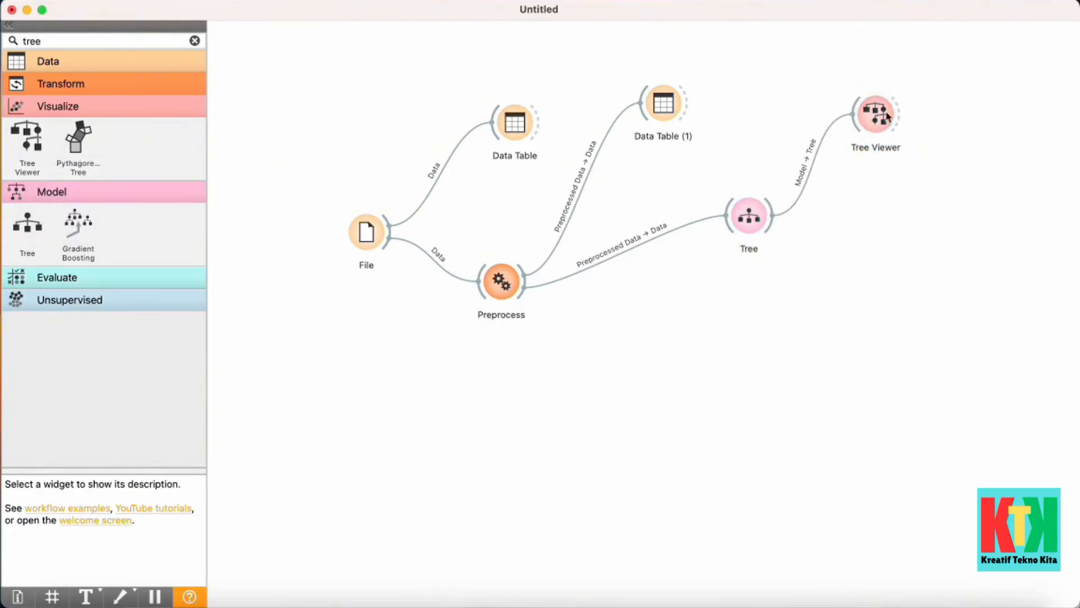
pyautogui.doubleClick(819, 149)
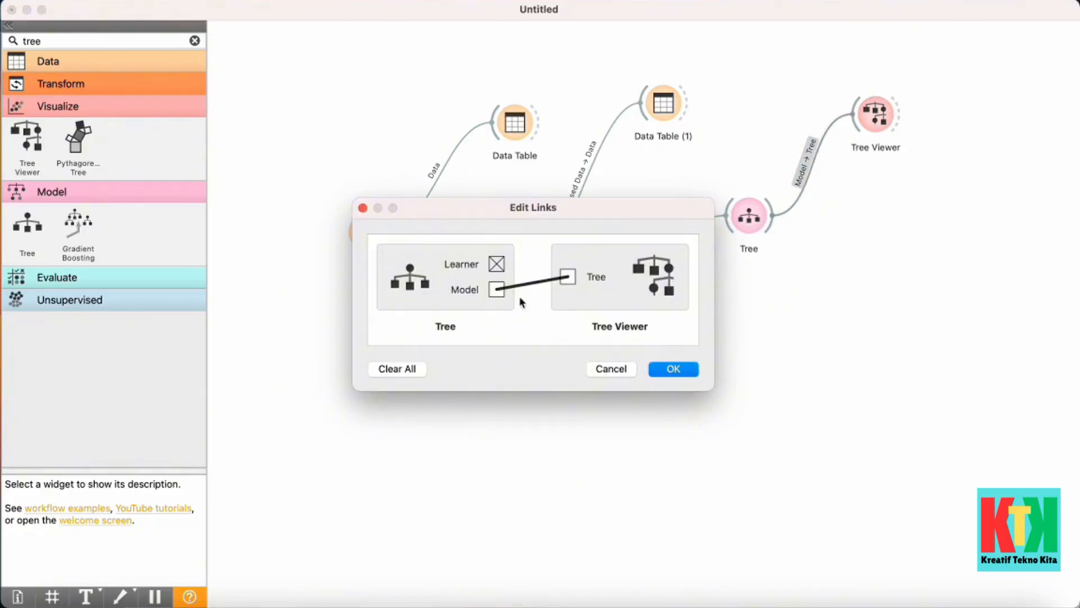
pyautogui.click(672, 369)
# Open the Tree Viewer and reduce its zoom and node width so more of the decision tree fits.
pyautogui.doubleClick(876, 114)
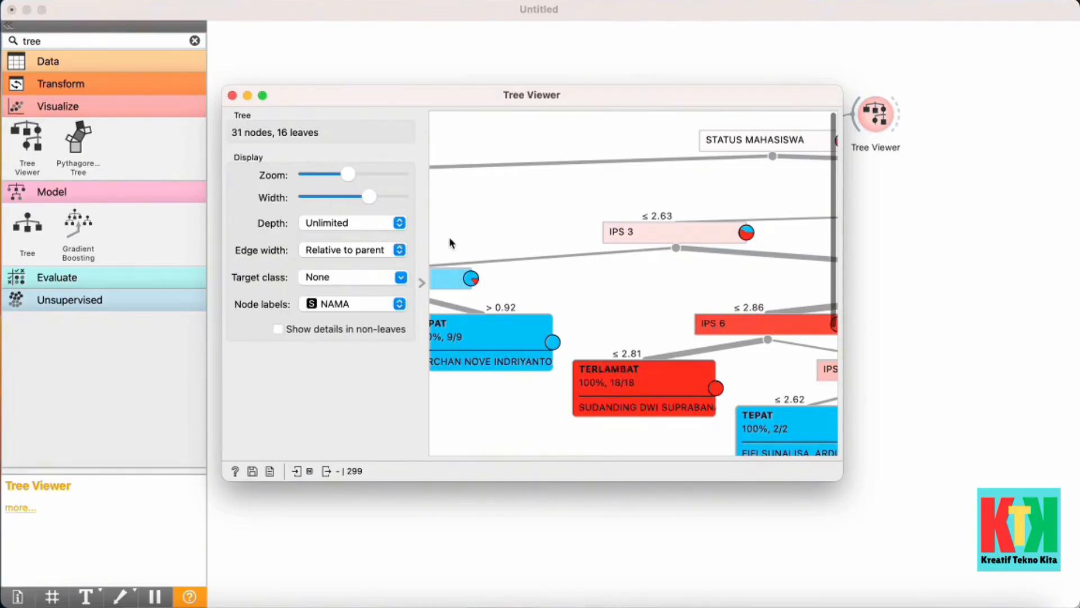
pyautogui.moveTo(347, 176); pyautogui.dragTo(318, 175)
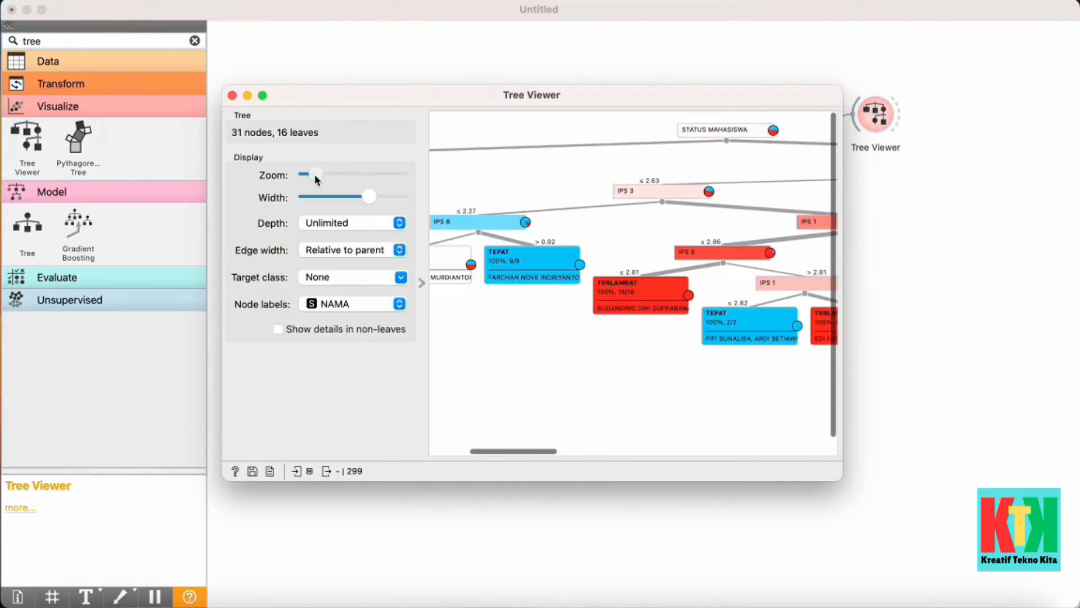
pyautogui.moveTo(370, 200); pyautogui.dragTo(335, 200)
pyautogui.hscroll(-2, 599, 164)
pyautogui.hscroll(-3, 601, 168)
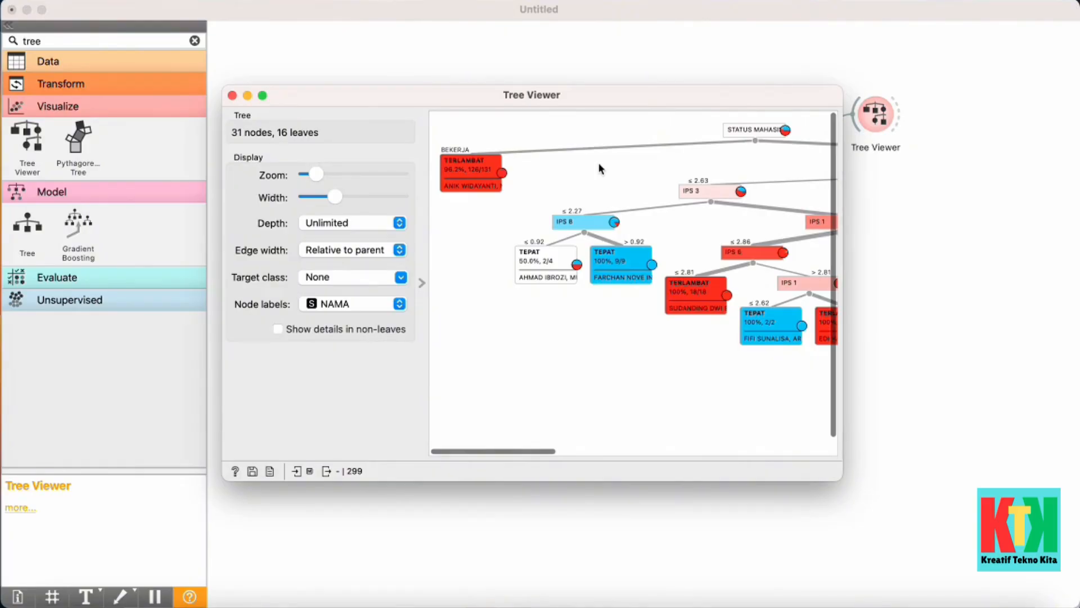
# Examine the decision tree's splits and leaves from STATUS MAHASISWA down through the IPS and UMUR branches, and close the viewer.
pyautogui.hscroll(2, 599, 168)
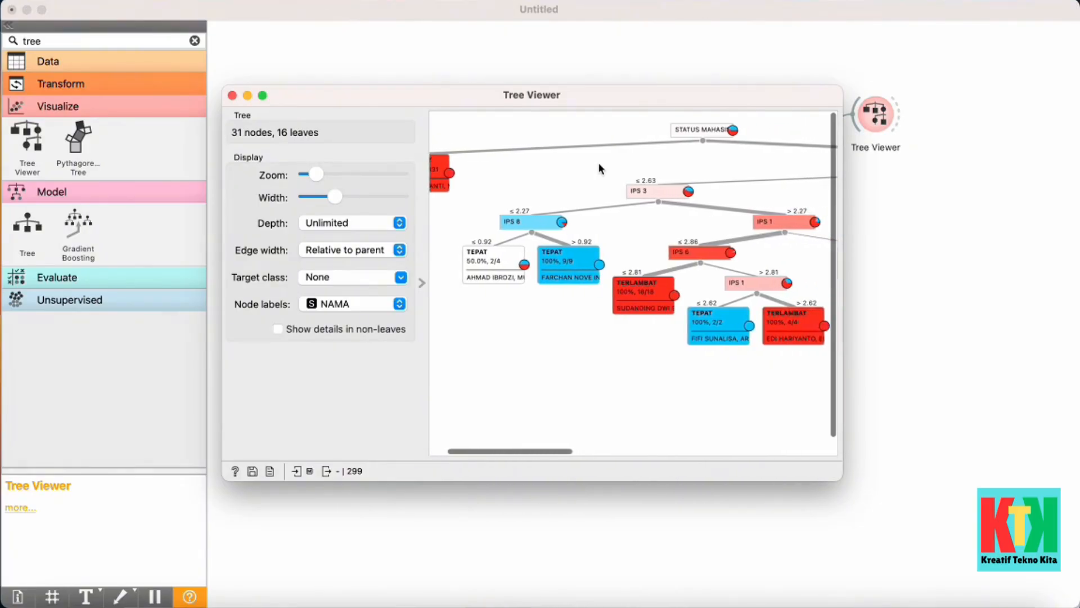
pyautogui.hscroll(-2, 601, 182)
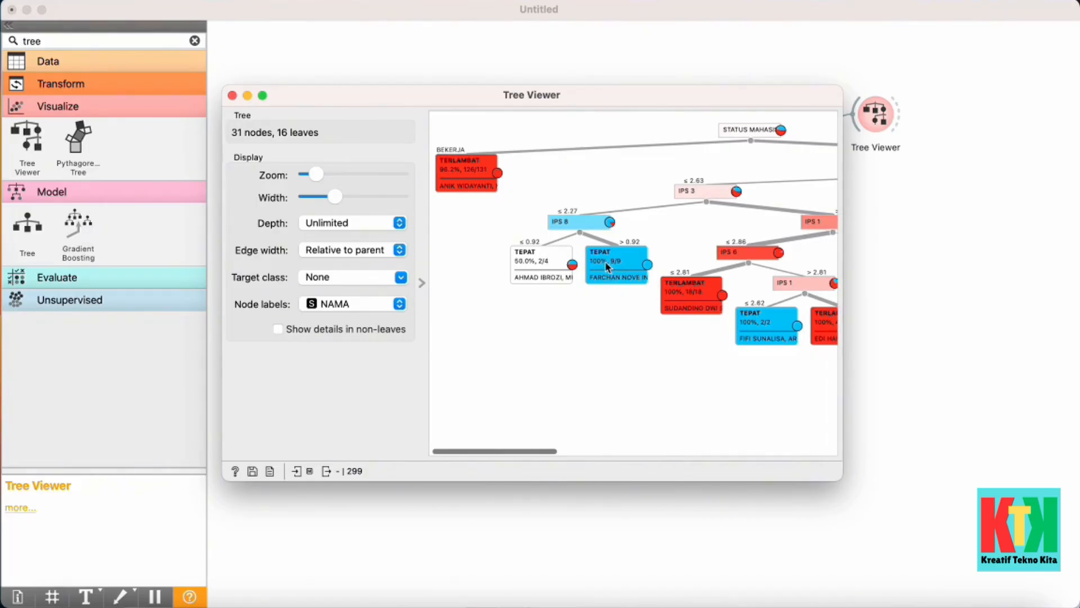
pyautogui.hscroll(3, 608, 263)
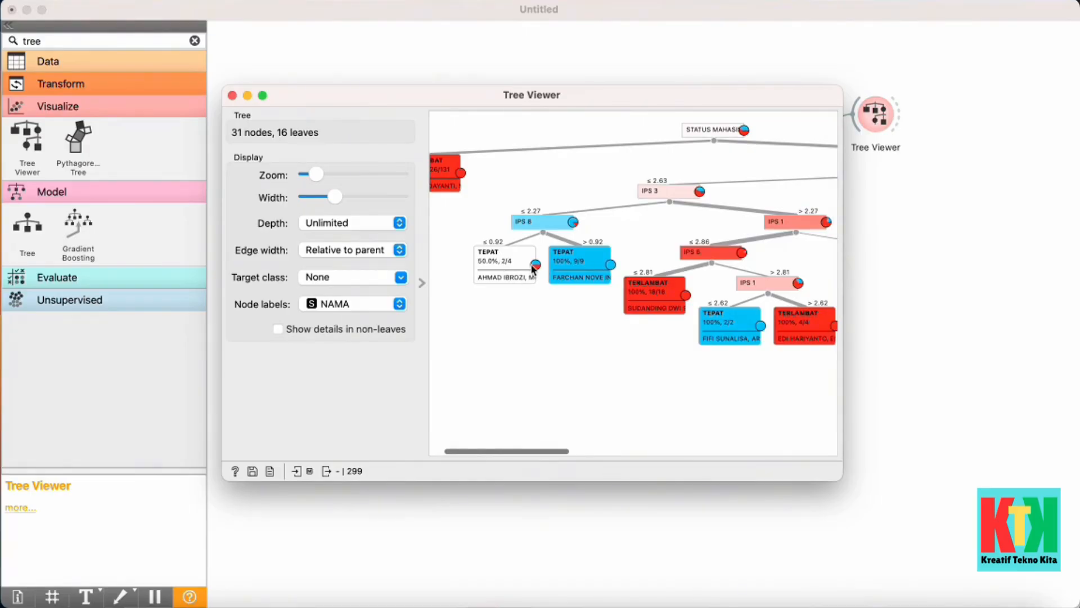
pyautogui.moveTo(533, 268)
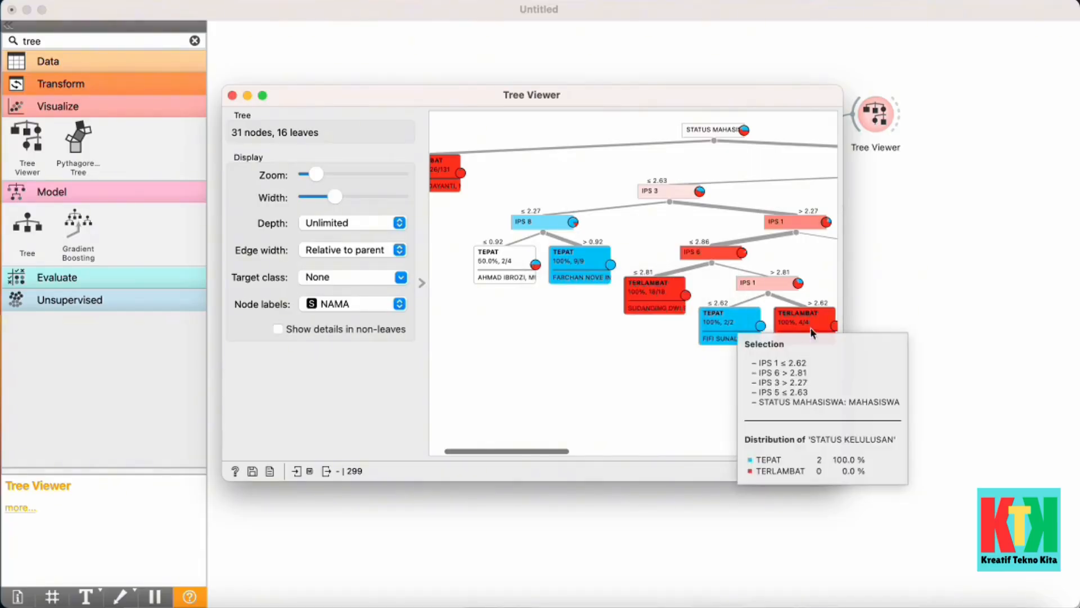
pyautogui.hscroll(-3, 780, 222)
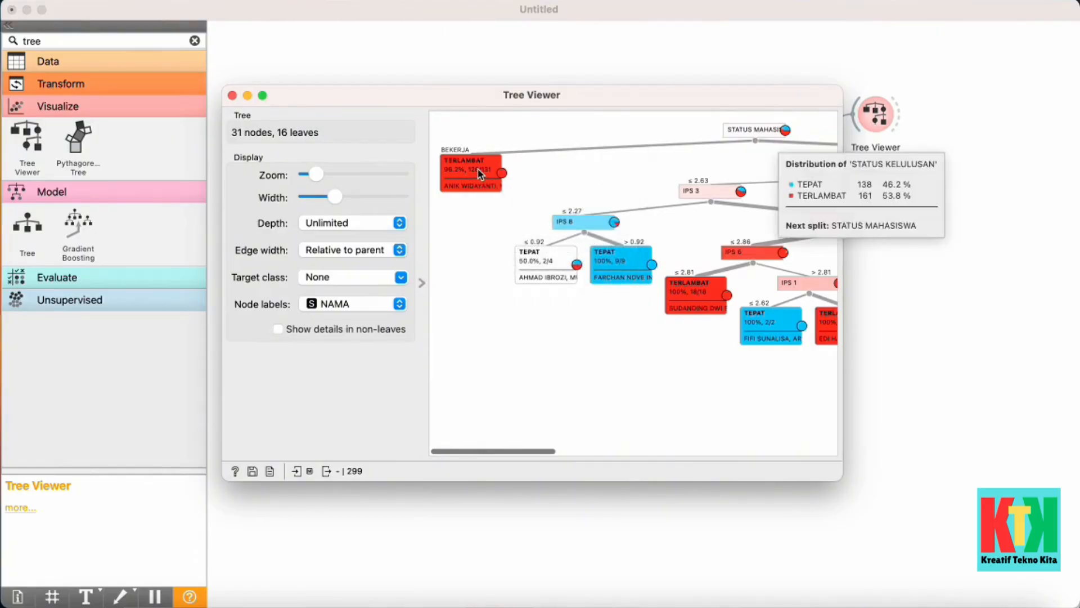
pyautogui.scroll(-3, 700, 160)
pyautogui.scroll(3, 591, 165)
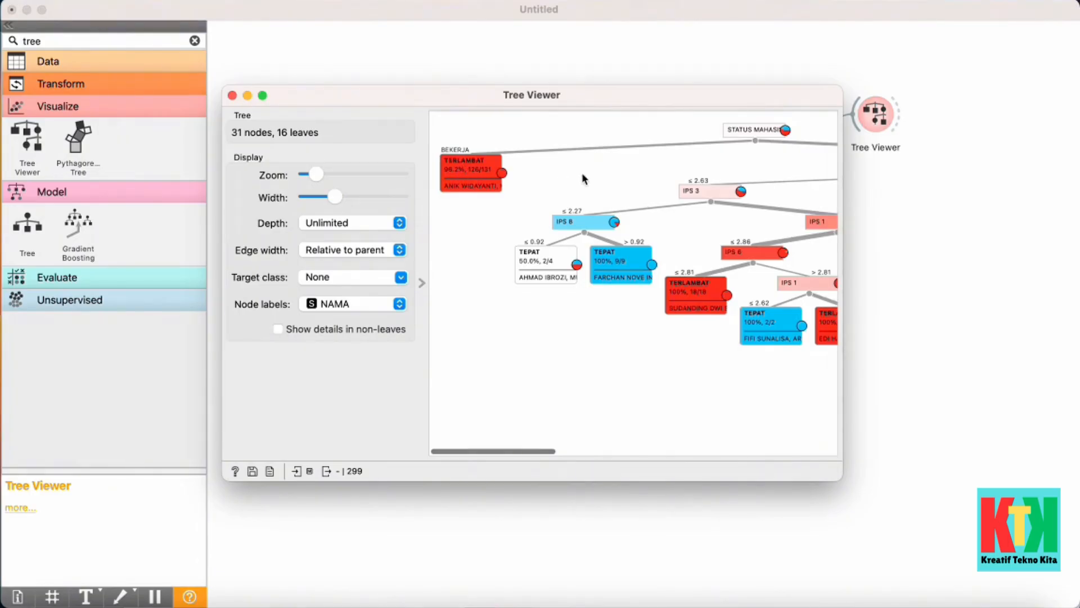
pyautogui.hscroll(10, 583, 176)
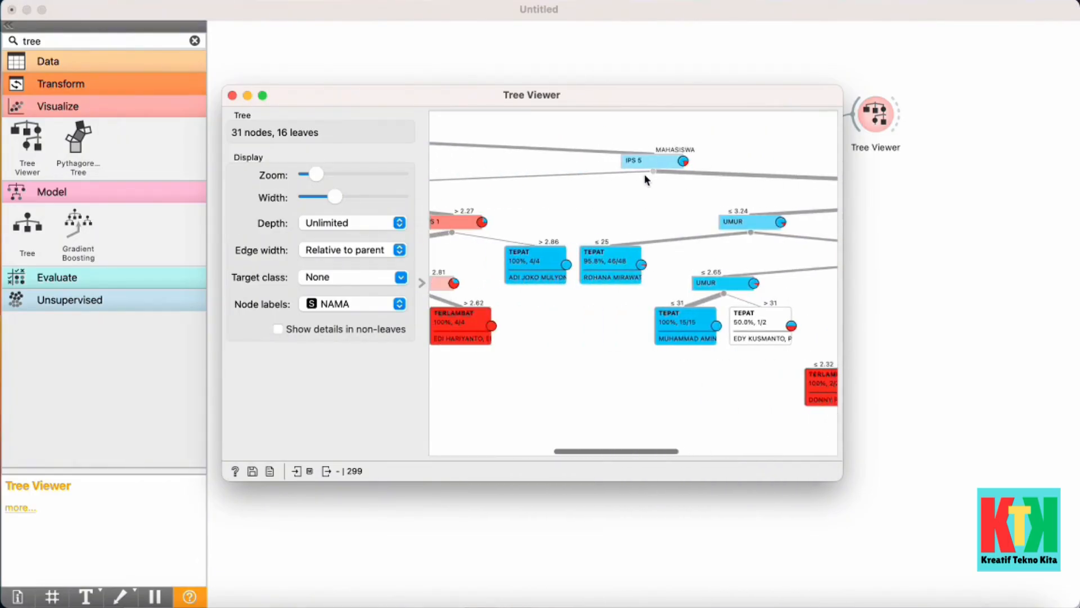
pyautogui.hscroll(-10, 646, 179)
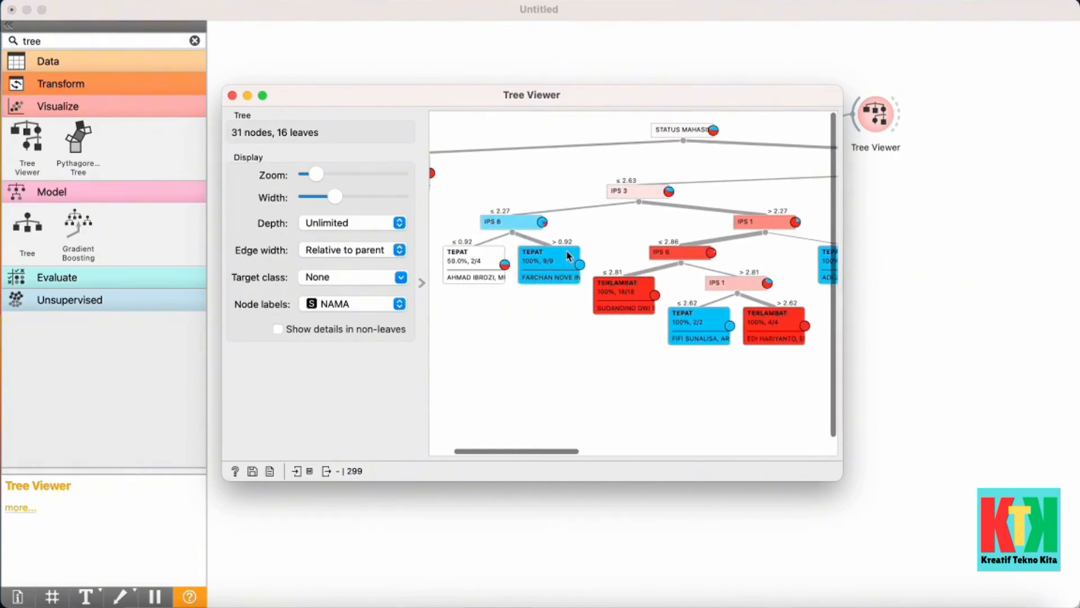
pyautogui.hscroll(4, 697, 193)
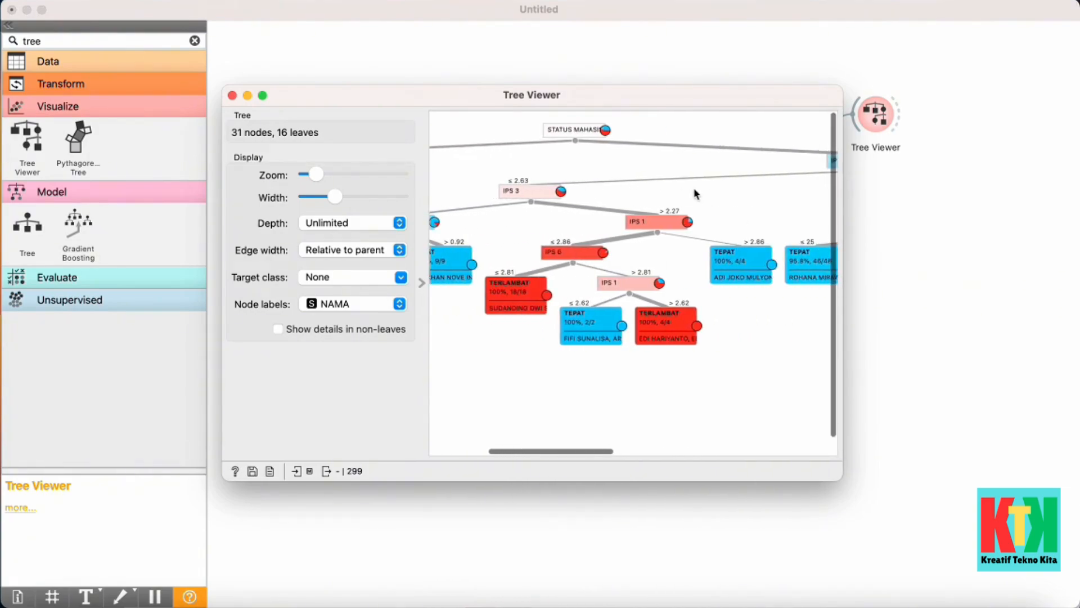
pyautogui.hscroll(1, 585, 195)
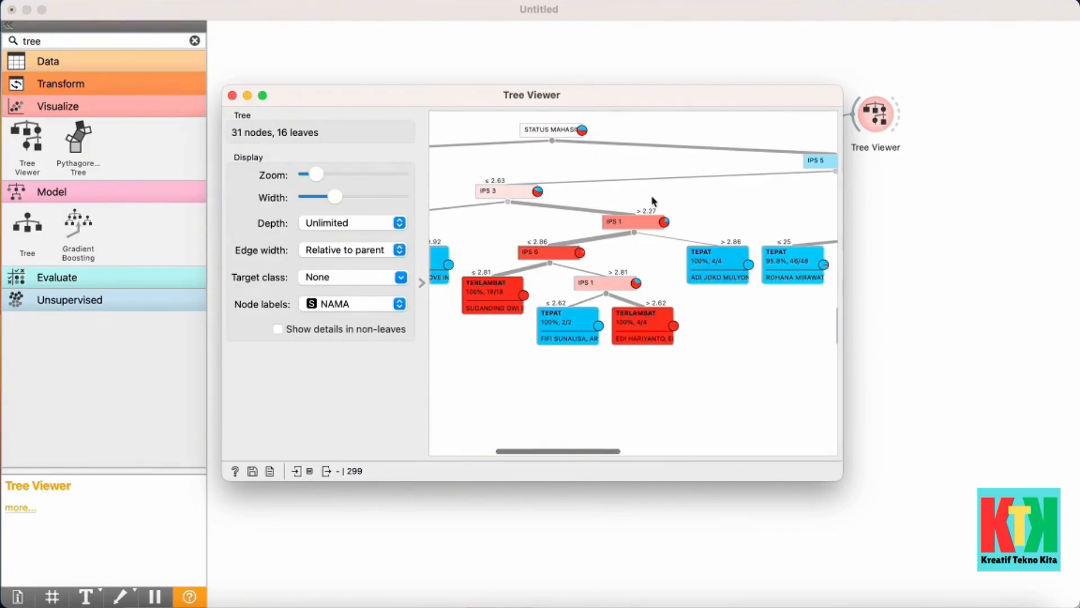
pyautogui.hscroll(-8, 563, 205)
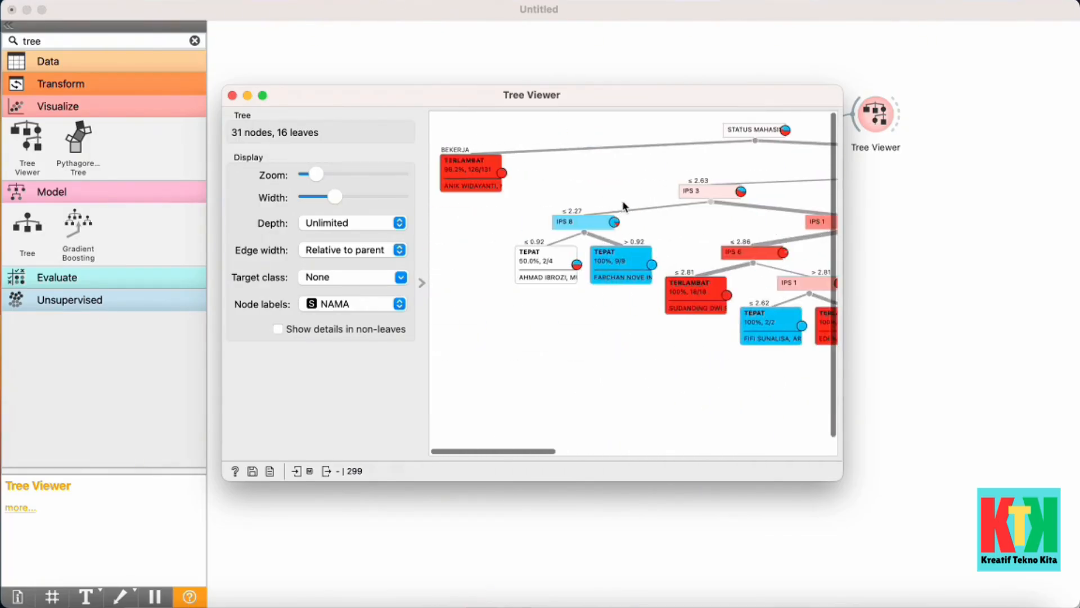
pyautogui.hscroll(6, 646, 268)
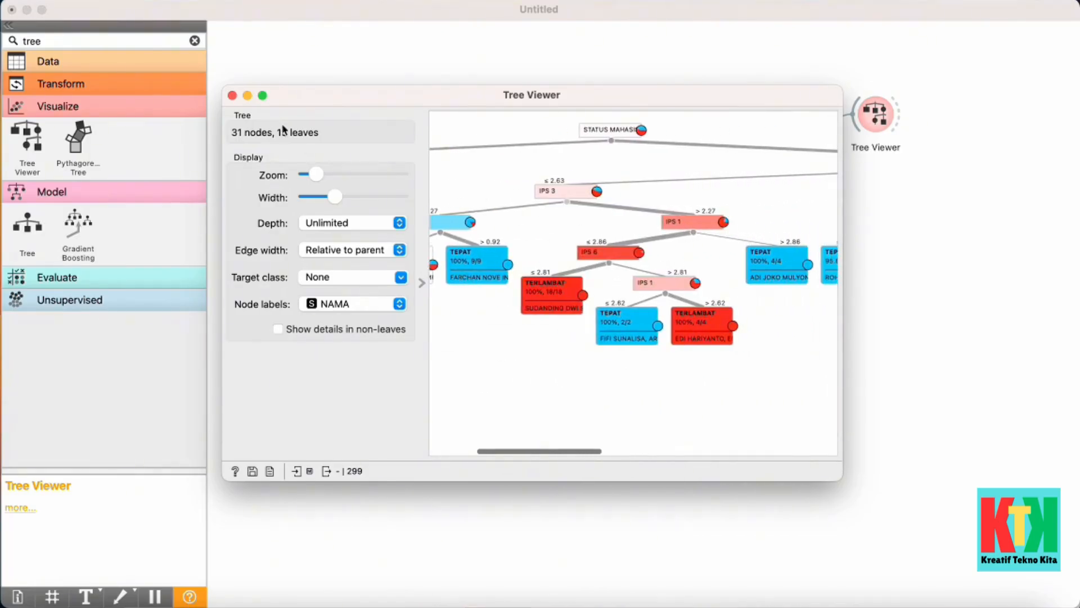
pyautogui.click(231, 95)
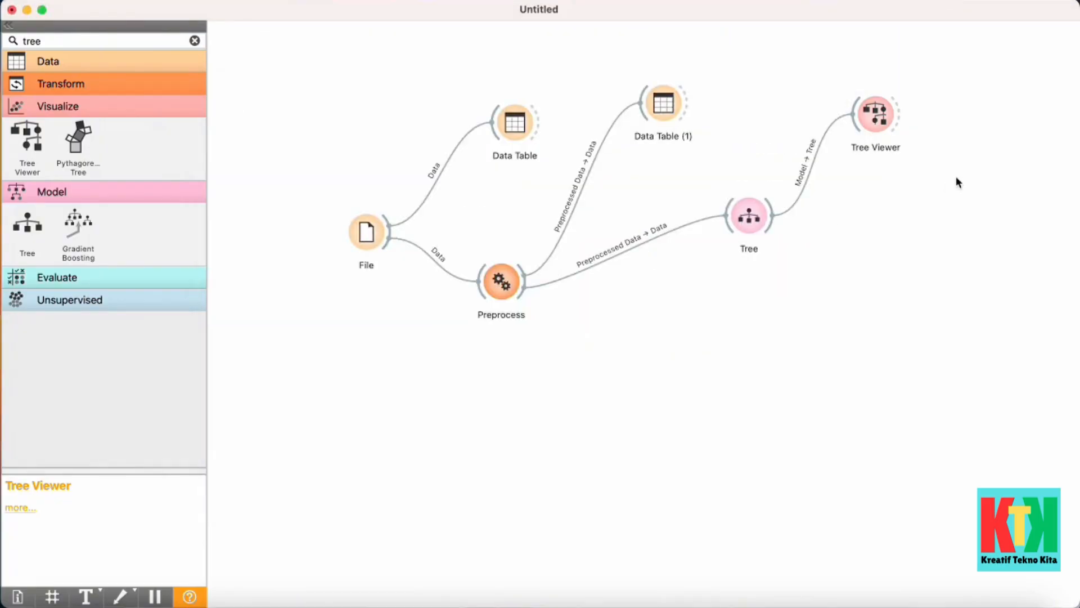
# Shift the Tree Viewer widget further right and add a Naive Bayes model widget below Tree.
pyautogui.moveTo(885, 125); pyautogui.dragTo(923, 126)
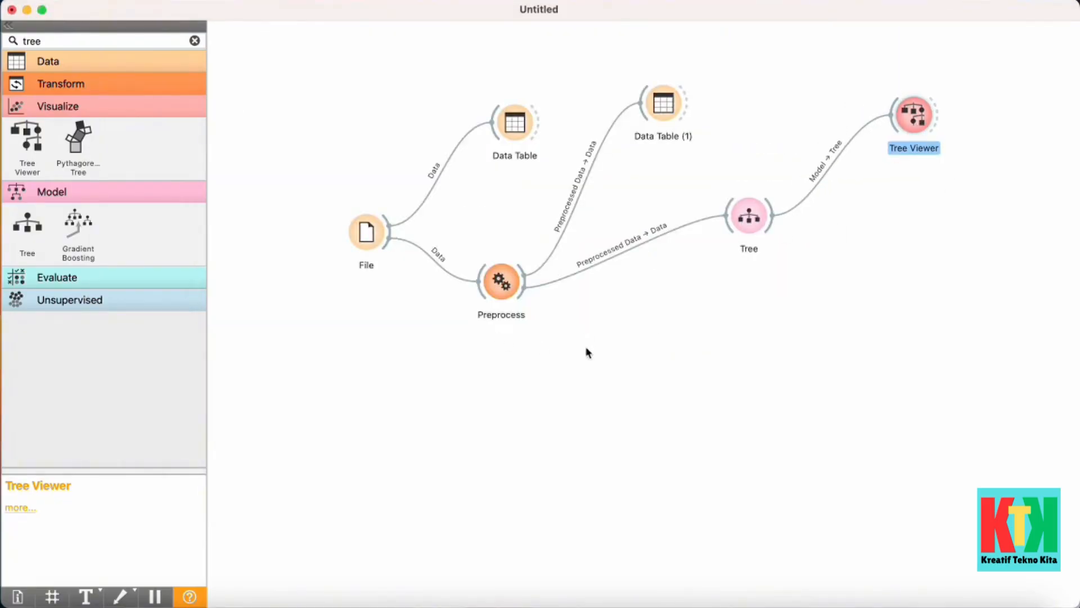
pyautogui.click(607, 353)
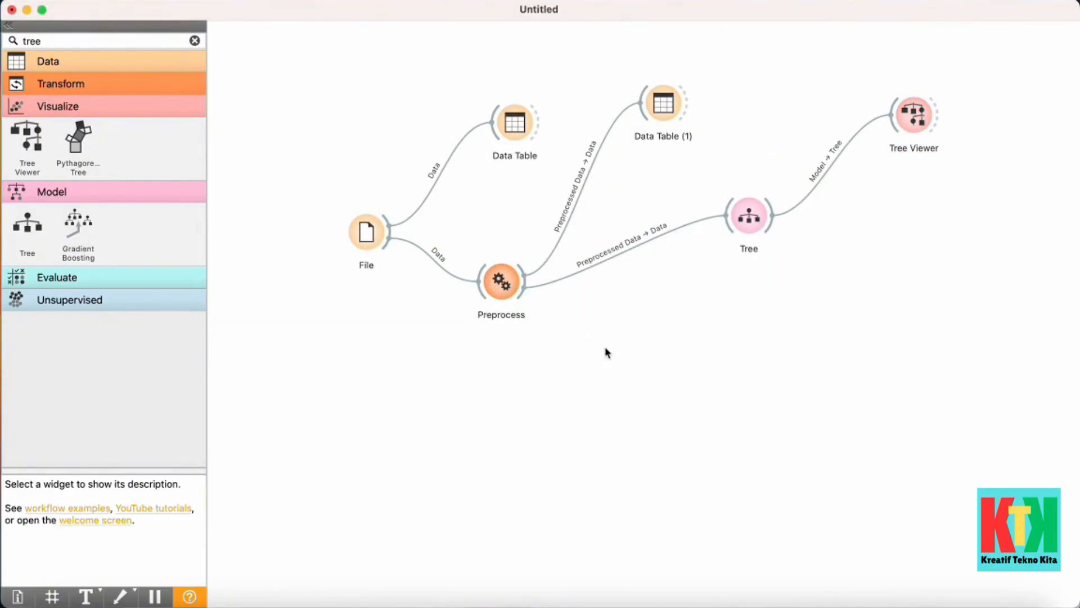
pyautogui.click(195, 40)
pyautogui.write('nai')
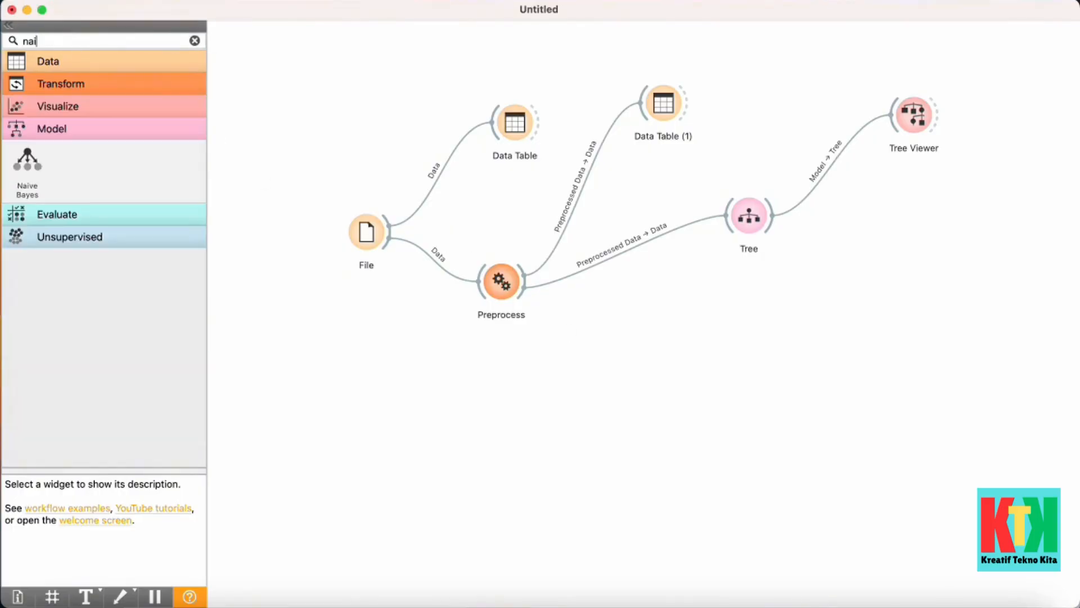
pyautogui.click(31, 166)
pyautogui.moveTo(1025, 112); pyautogui.dragTo(751, 328)
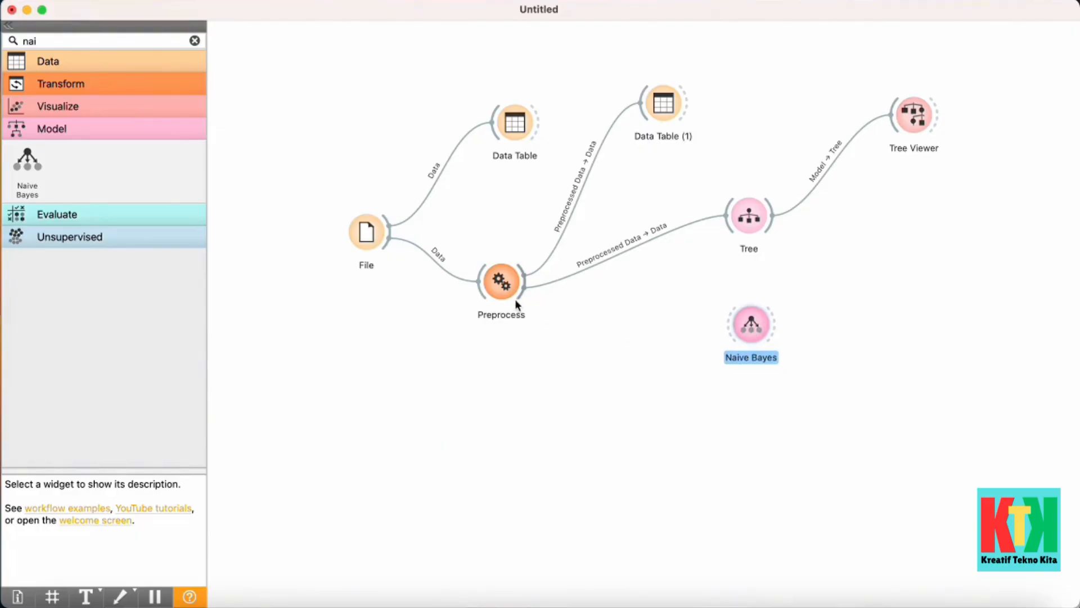
# Link Preprocess to Naive Bayes with Preprocessed Data feeding its Data input, and check the Naive Bayes settings.
pyautogui.moveTo(521, 298); pyautogui.dragTo(729, 332)
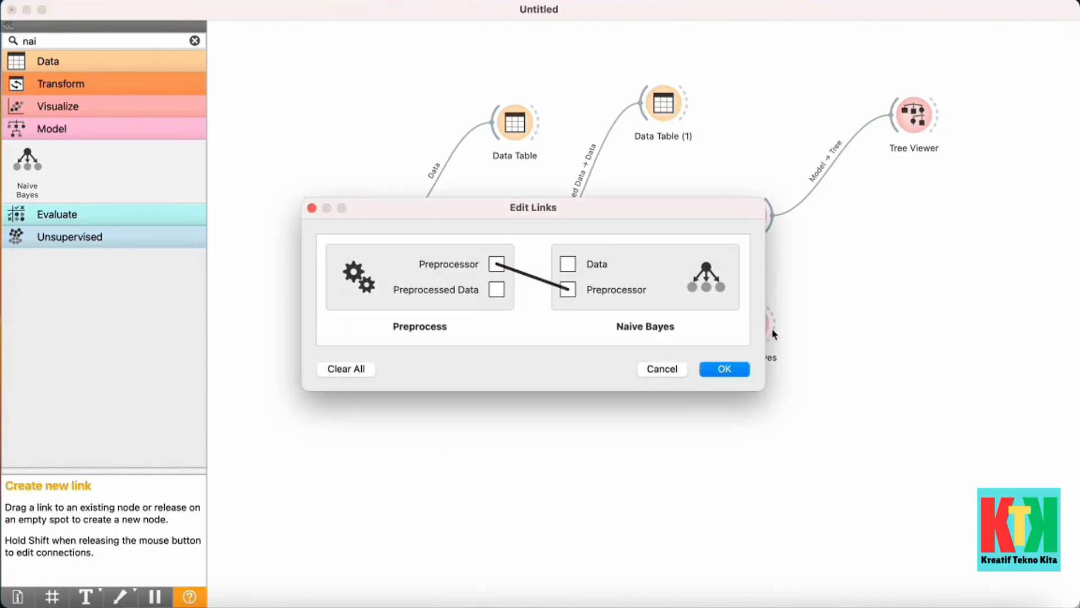
pyautogui.click(533, 280)
pyautogui.moveTo(500, 292); pyautogui.dragTo(569, 263)
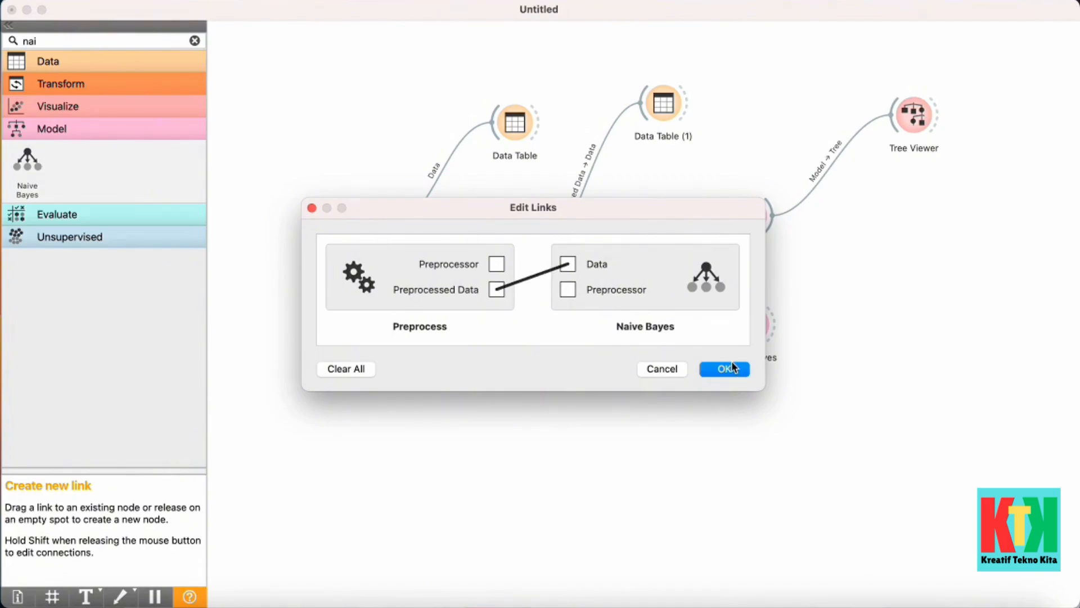
pyautogui.click(528, 278)
pyautogui.moveTo(494, 292); pyautogui.dragTo(567, 271)
pyautogui.moveTo(569, 264); pyautogui.dragTo(570, 265)
pyautogui.click(731, 369)
pyautogui.doubleClick(751, 324)
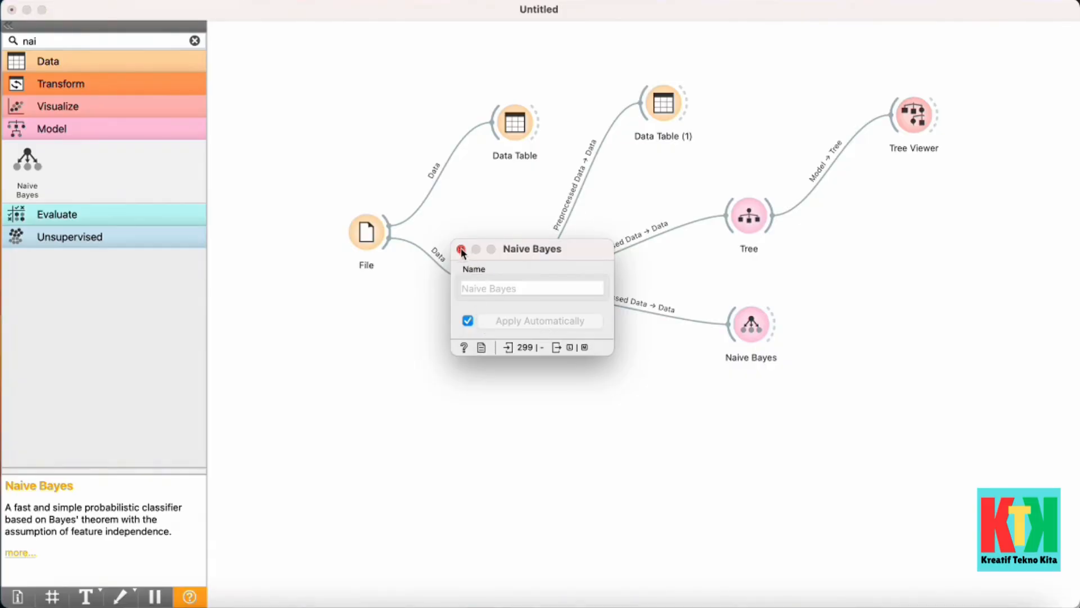
pyautogui.click(461, 249)
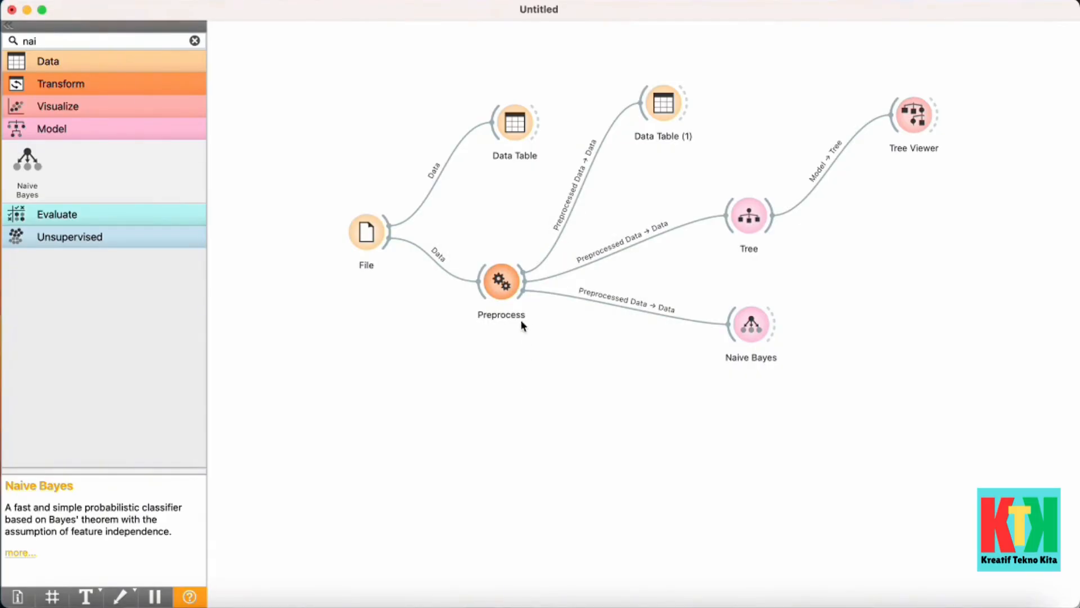
# Find the SVM model widget and place it on the canvas below Naive Bayes.
pyautogui.doubleClick(90, 41)
pyautogui.write('sv')
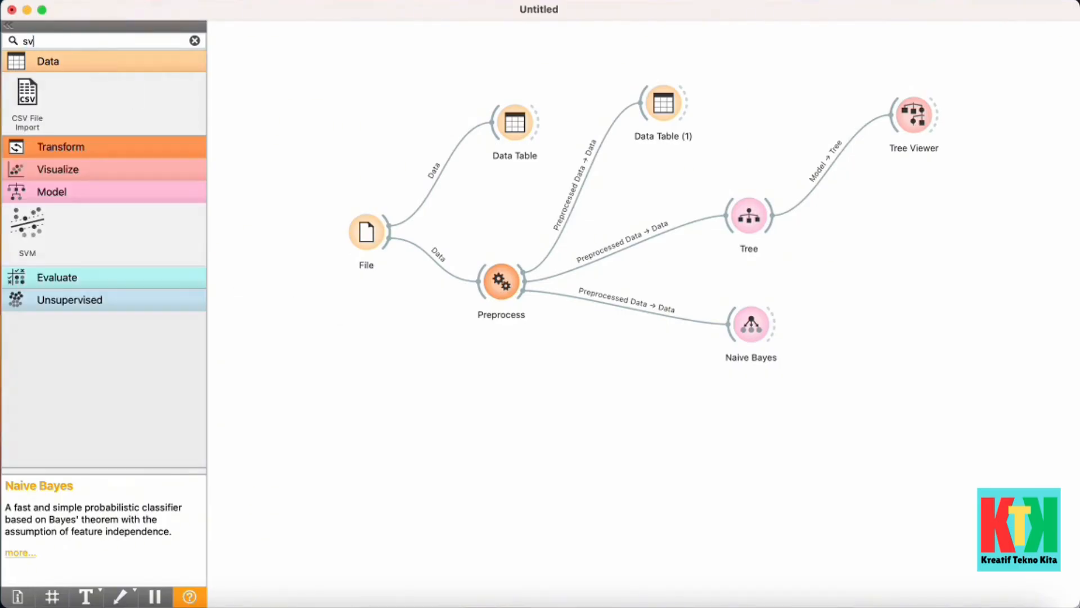
pyautogui.write('m')
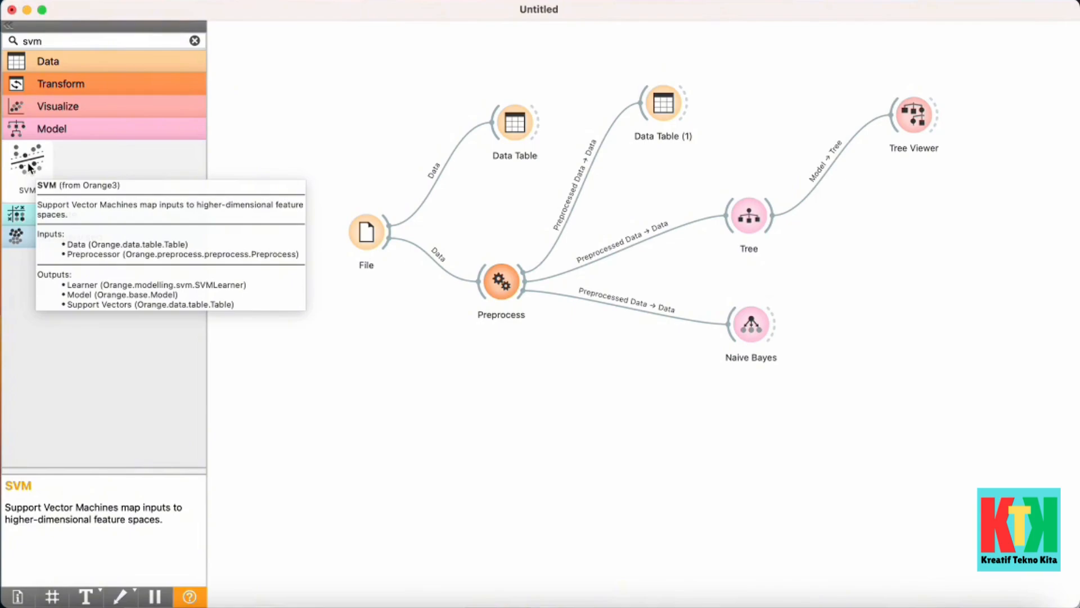
pyautogui.moveTo(29, 167); pyautogui.dragTo(757, 437)
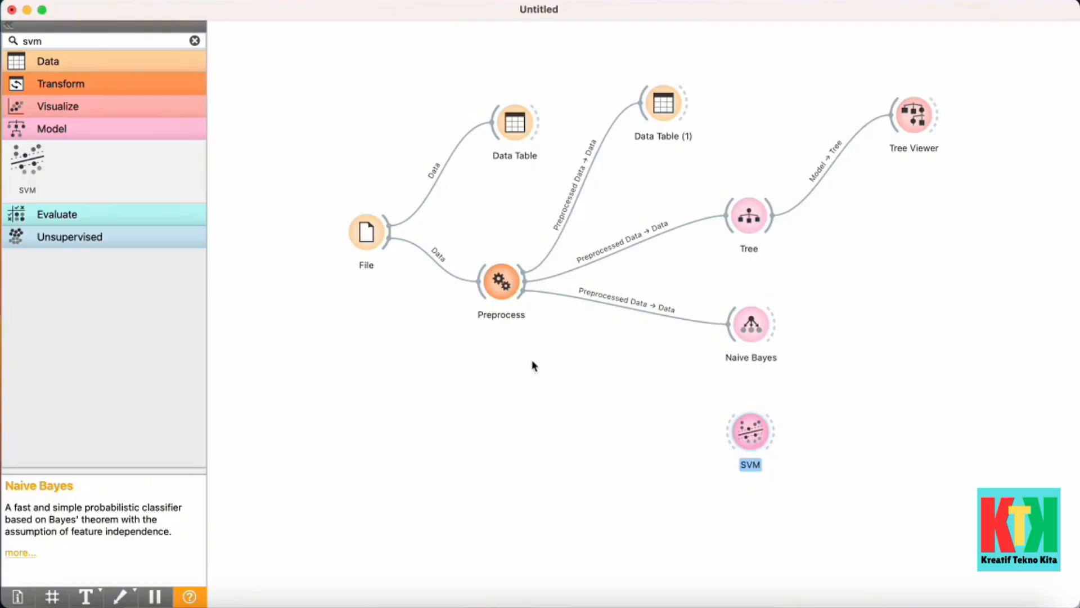
# Link Preprocess to SVM with Preprocessed Data feeding the SVM's Data input.
pyautogui.moveTo(519, 294); pyautogui.dragTo(735, 434)
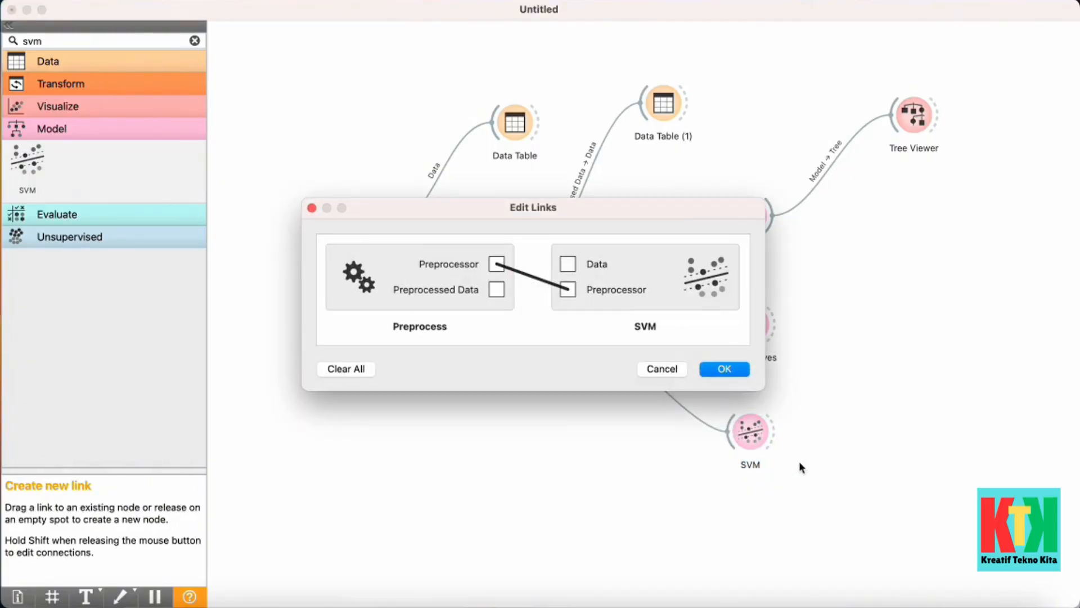
pyautogui.click(535, 279)
pyautogui.moveTo(497, 289); pyautogui.dragTo(573, 264)
pyautogui.click(726, 369)
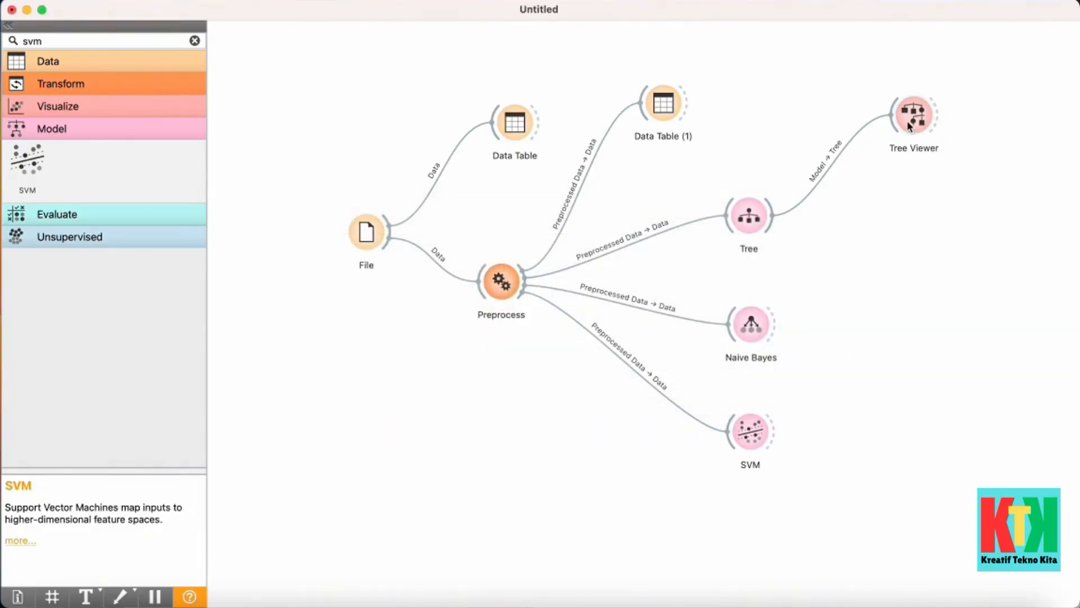
# Shift Tree Viewer slightly closer to Tree, nudge the SVM widget down, and check the SVM settings.
pyautogui.moveTo(911, 127); pyautogui.dragTo(875, 119)
pyautogui.moveTo(757, 431); pyautogui.dragTo(760, 436)
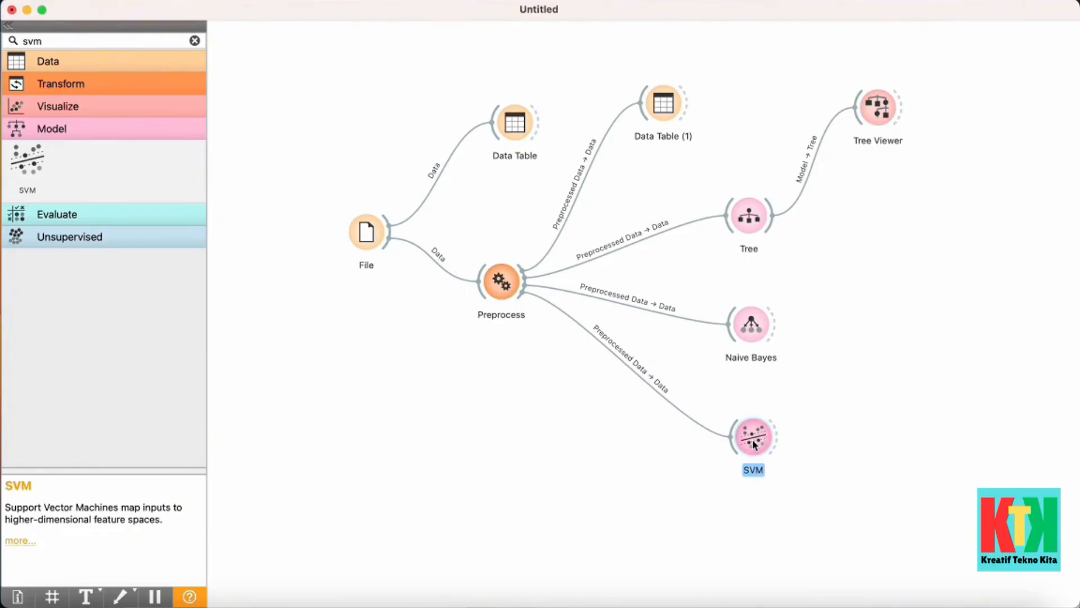
pyautogui.doubleClick(755, 442)
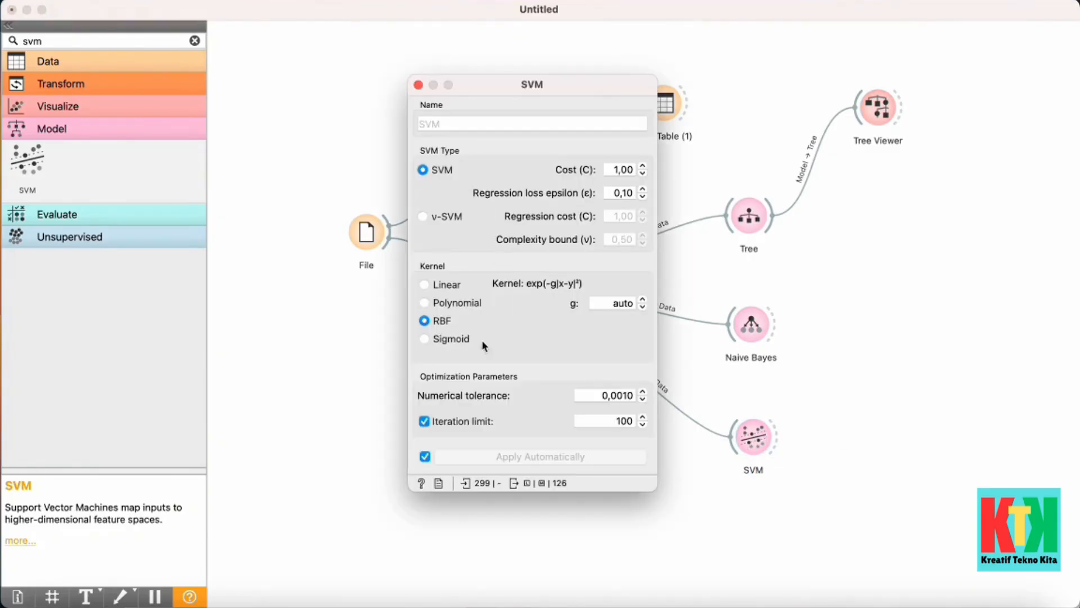
pyautogui.click(418, 85)
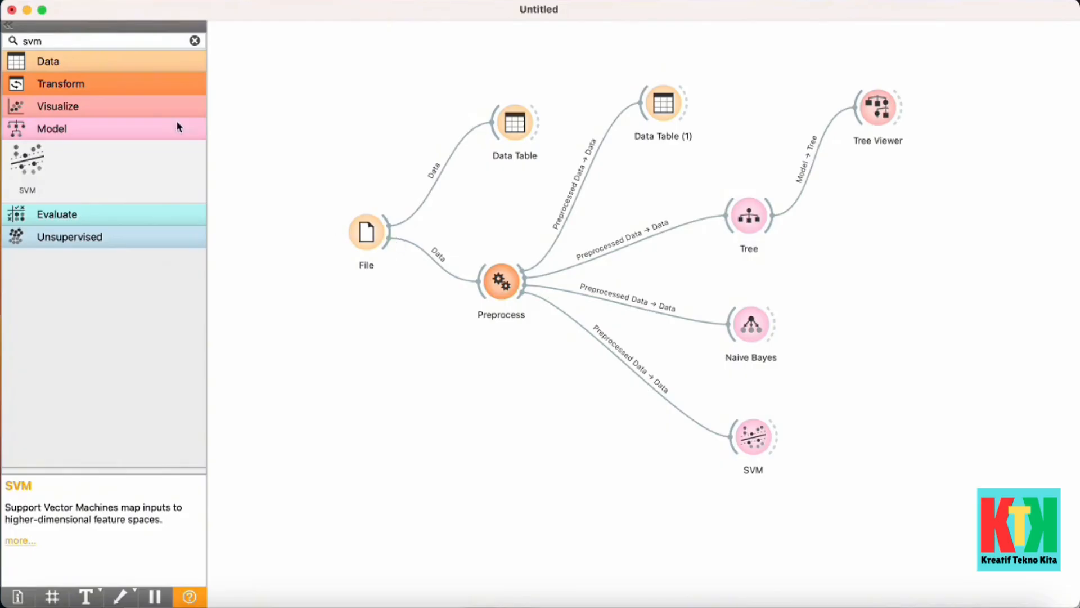
# Find the Predictions evaluation widget and place it on the canvas to the right of the three models.
pyautogui.doubleClick(122, 41)
pyautogui.press('BackSpace')
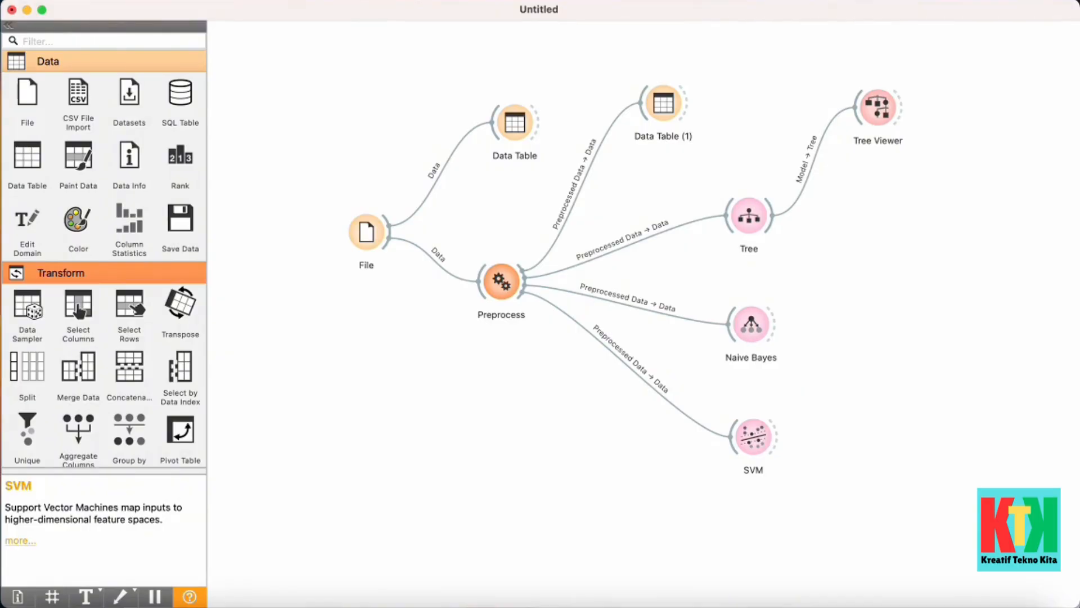
pyautogui.write('pri')
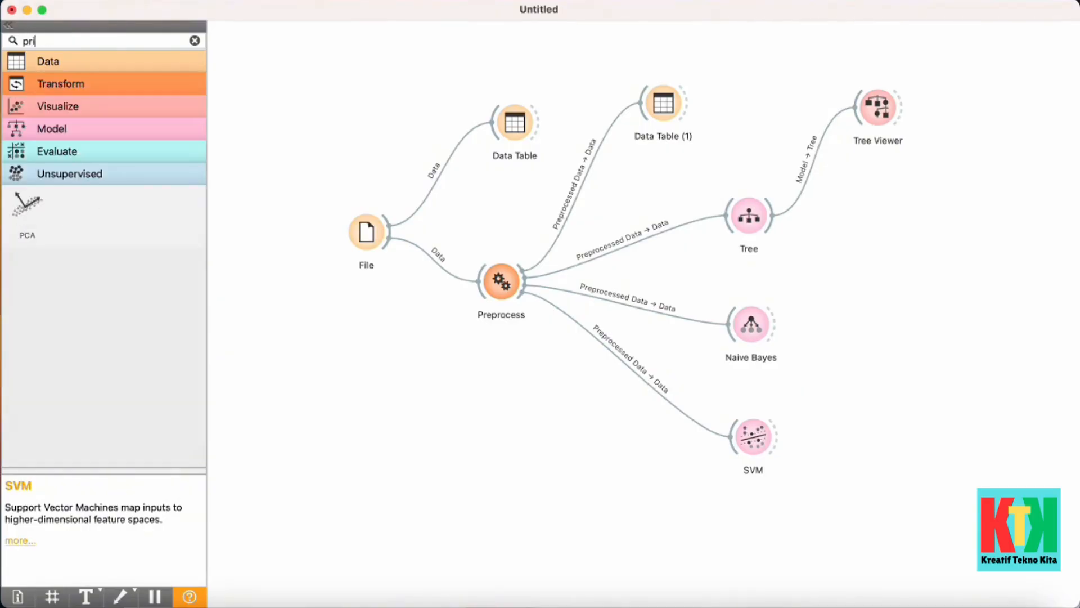
pyautogui.press('BackSpace')
pyautogui.write('e')
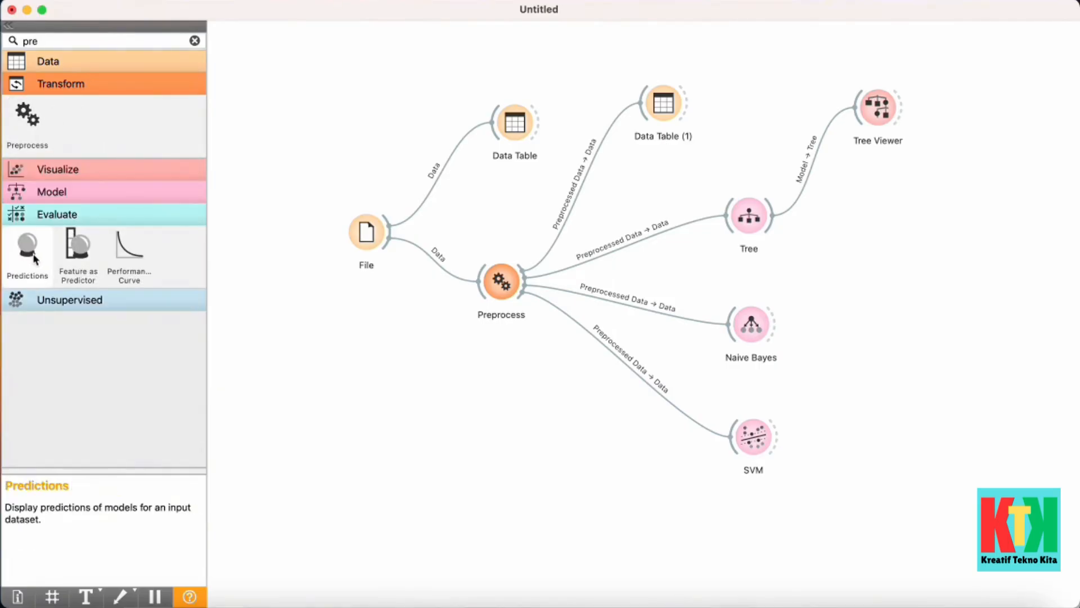
pyautogui.moveTo(31, 258); pyautogui.dragTo(952, 300)
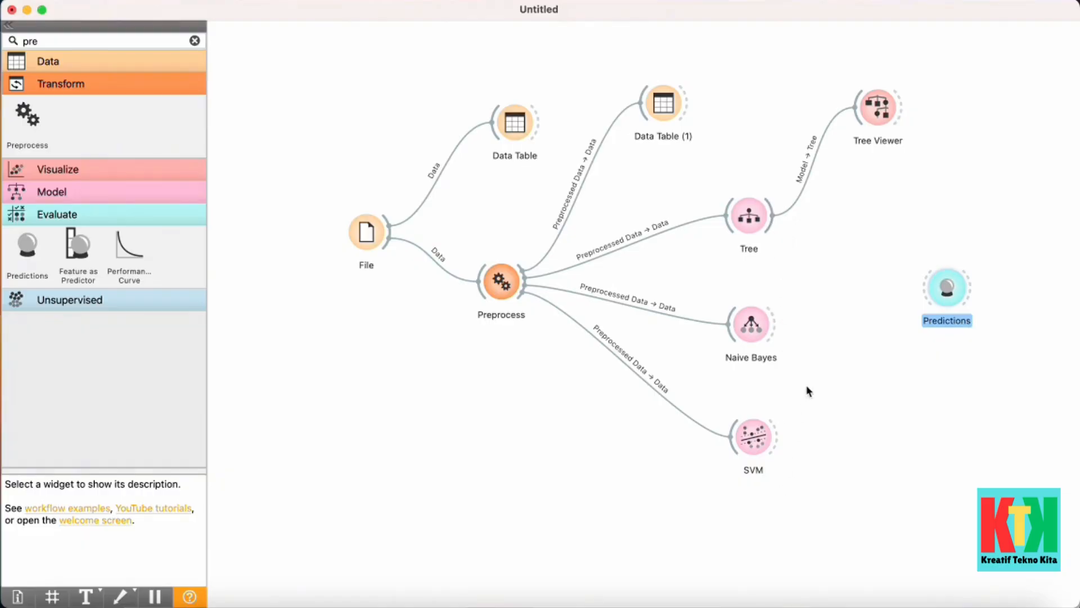
# Link the Tree, Naive Bayes and SVM models to the Predictions widget as Predictors.
pyautogui.moveTo(773, 230); pyautogui.dragTo(932, 288)
pyautogui.moveTo(788, 333); pyautogui.dragTo(938, 307)
pyautogui.moveTo(772, 449); pyautogui.dragTo(927, 310)
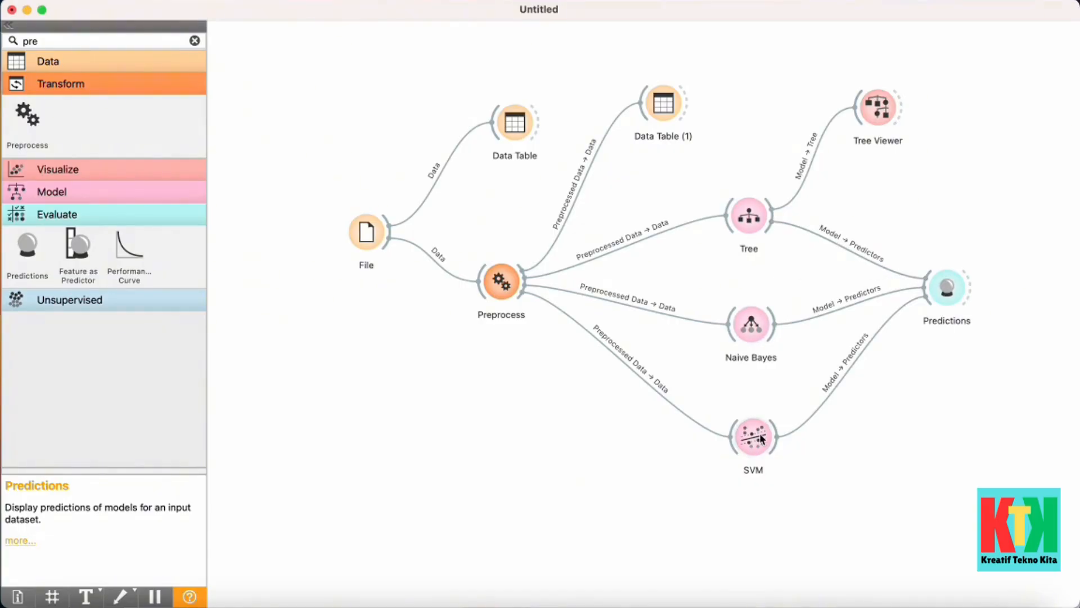
# Spread the three model widgets and Tree Viewer apart vertically, and link Preprocess's Preprocessed Data to the Data input of Predictions.
pyautogui.moveTo(761, 438); pyautogui.dragTo(761, 512)
pyautogui.moveTo(749, 331); pyautogui.dragTo(749, 423)
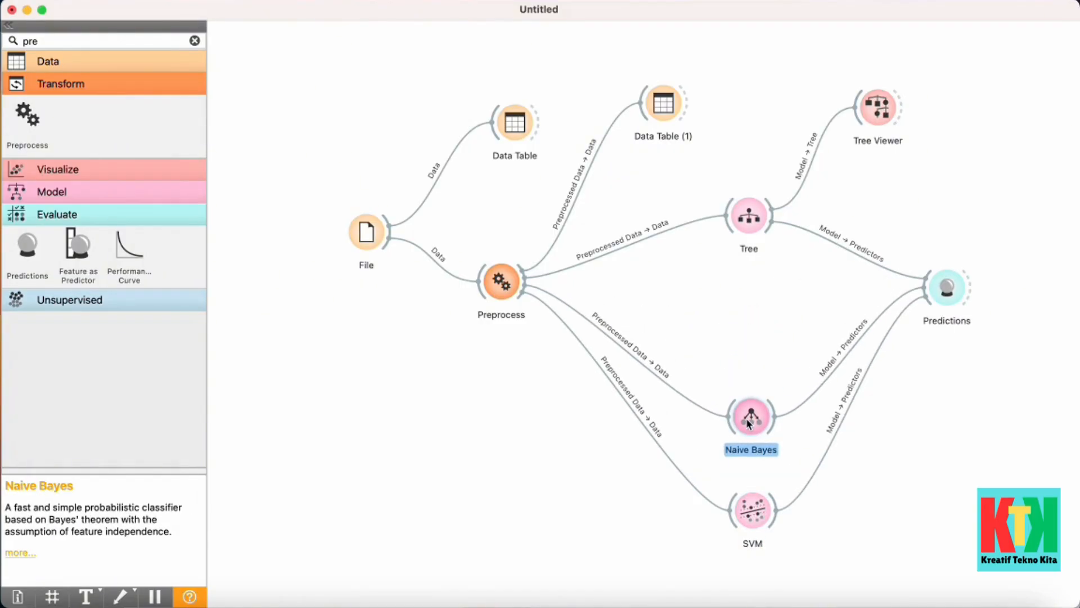
pyautogui.moveTo(750, 217); pyautogui.dragTo(753, 188)
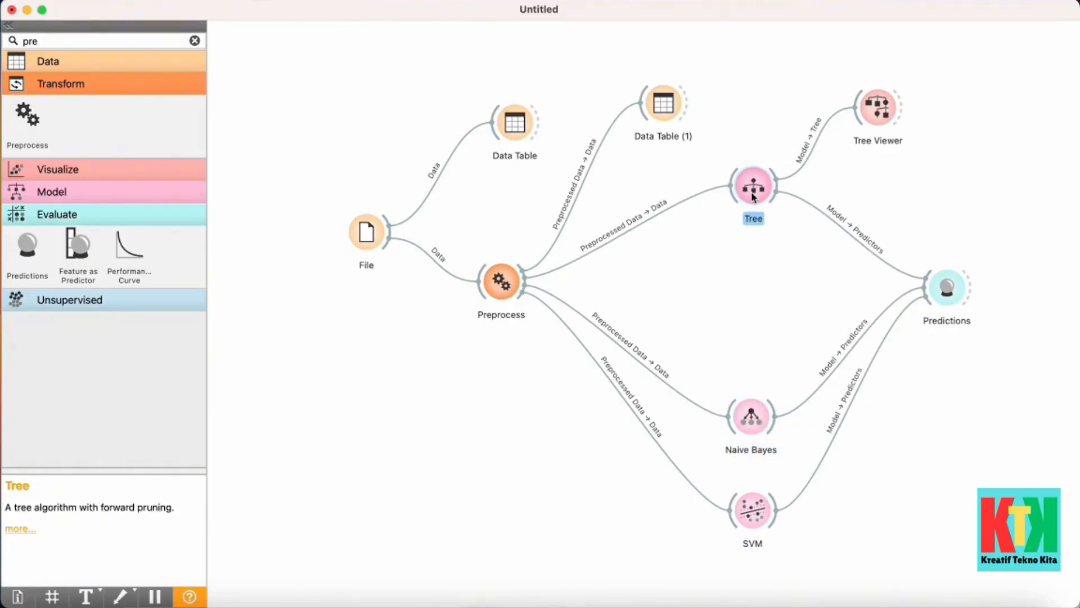
pyautogui.moveTo(885, 108); pyautogui.dragTo(910, 72)
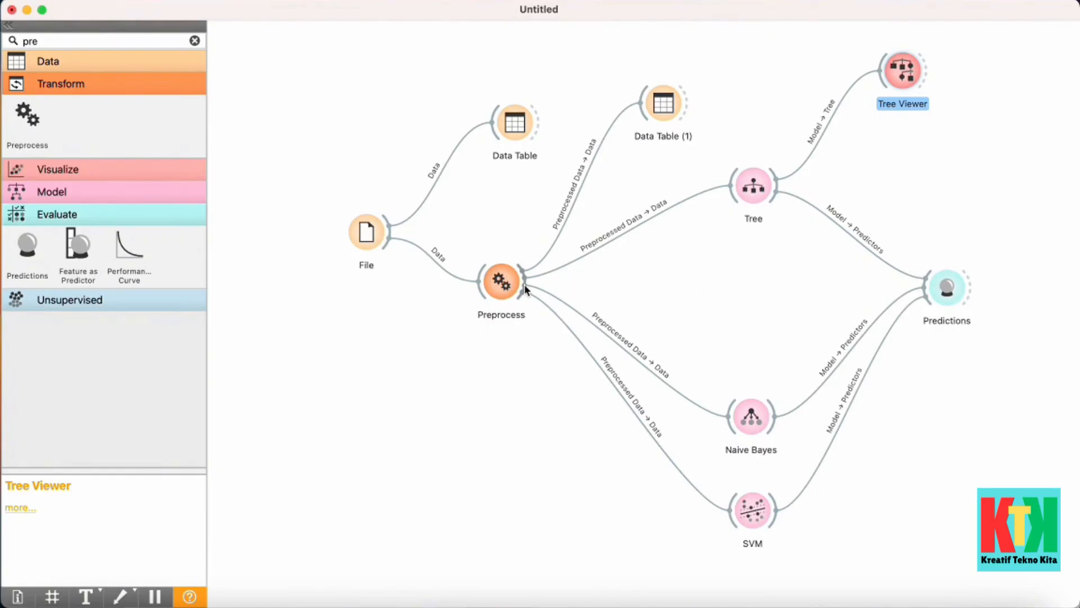
pyautogui.moveTo(524, 285); pyautogui.dragTo(925, 287)
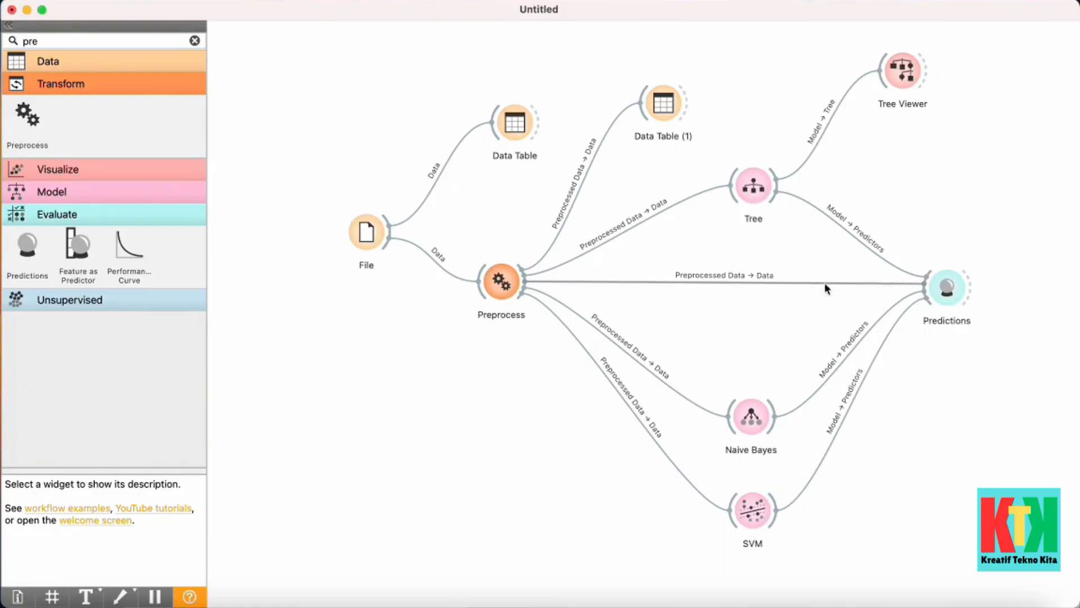
# Open the Predictions results and sort the rows by the Tree model's error in descending order.
pyautogui.moveTo(943, 289)
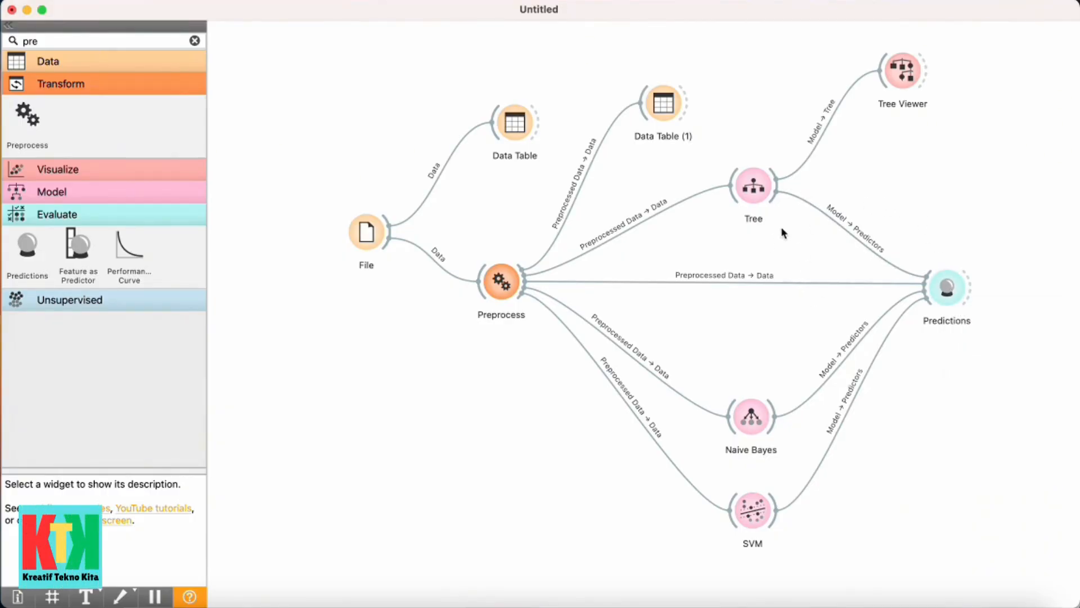
pyautogui.doubleClick(950, 288)
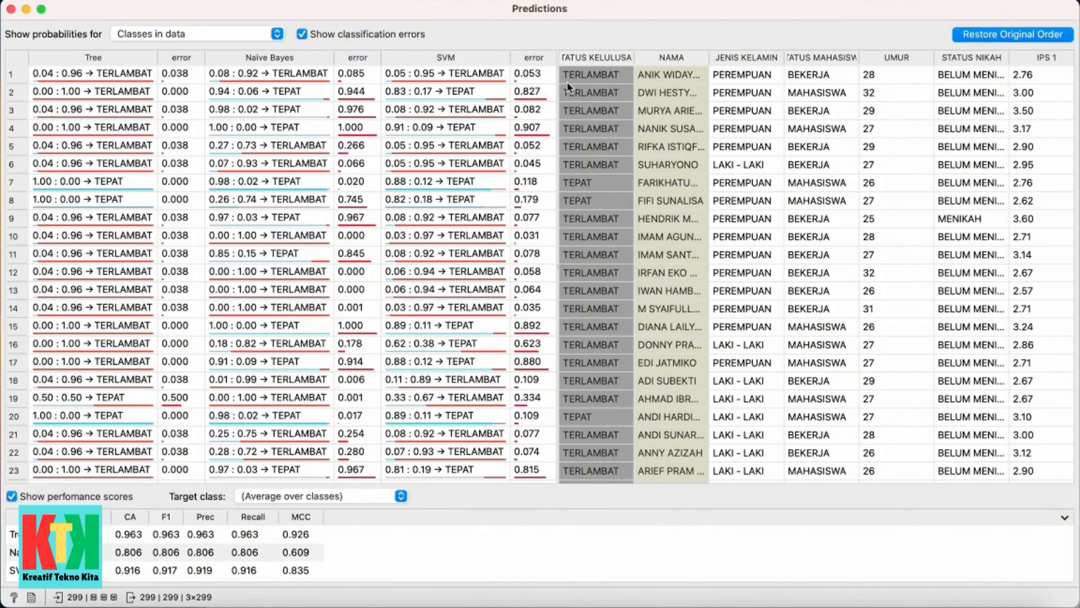
pyautogui.click(10, 9)
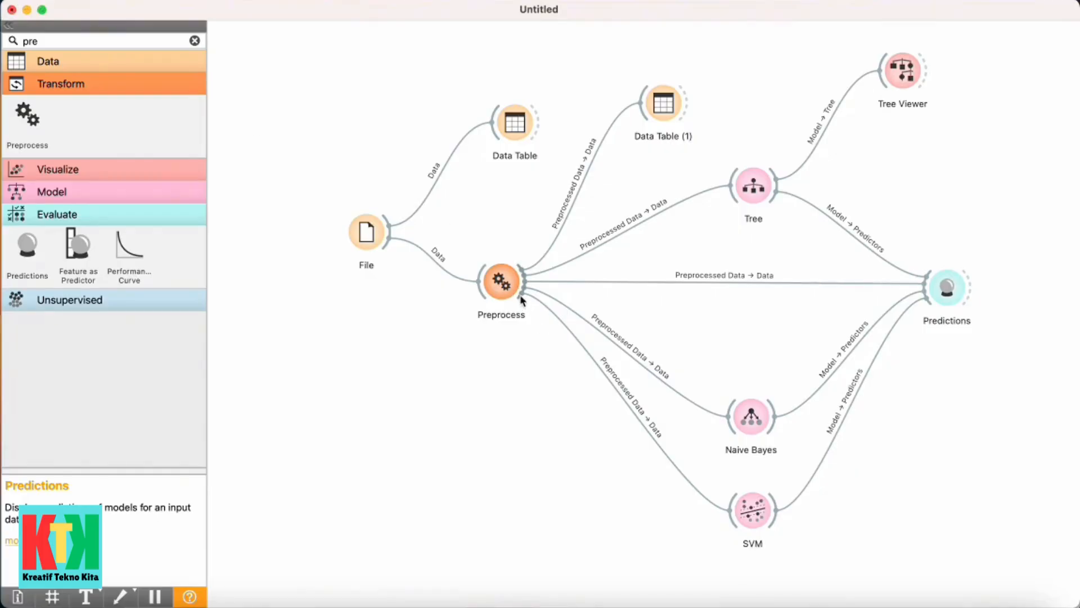
pyautogui.doubleClick(947, 287)
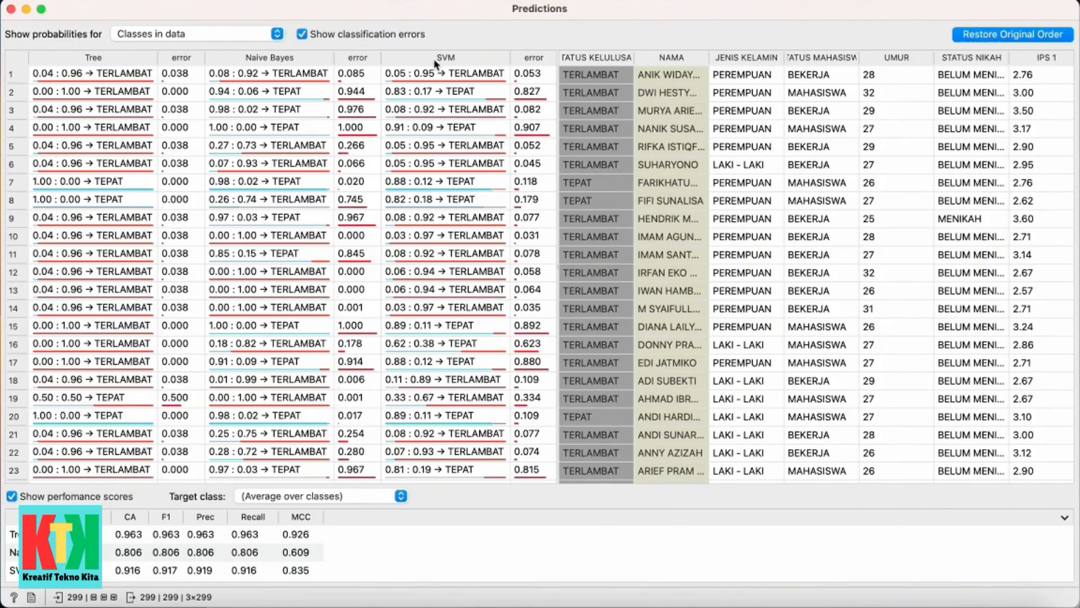
pyautogui.click(180, 57)
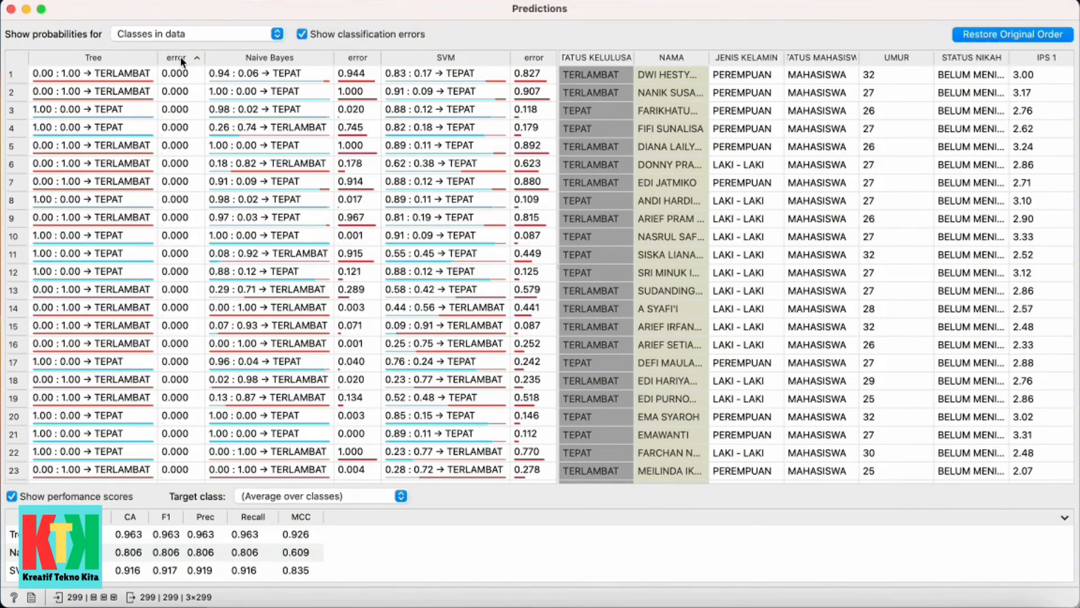
pyautogui.click(180, 57)
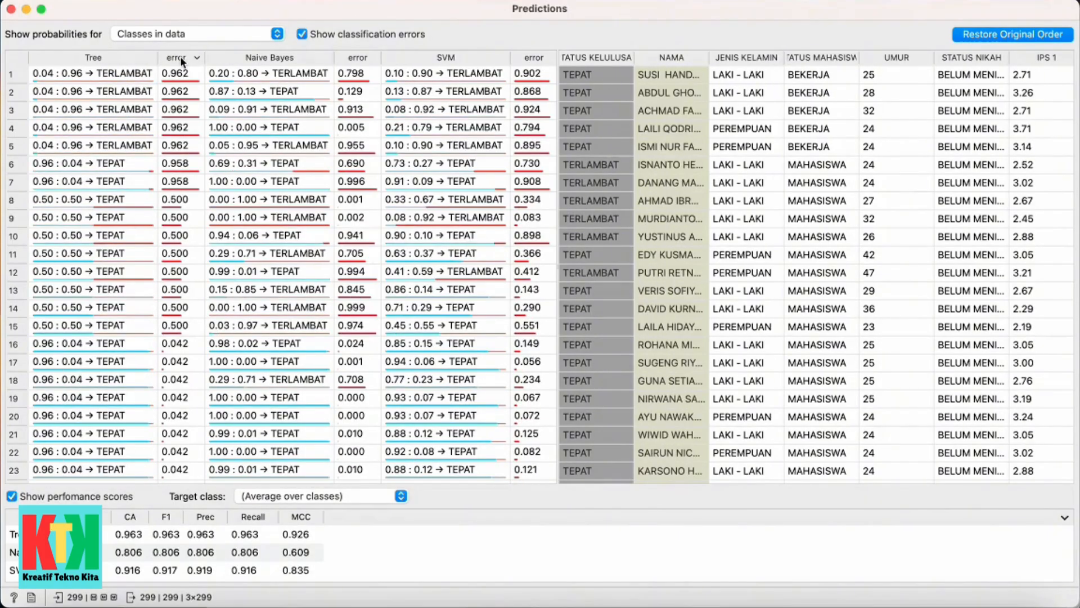
# Examine the rows with the largest Tree errors, comparing several of them with the first row.
pyautogui.click(180, 75)
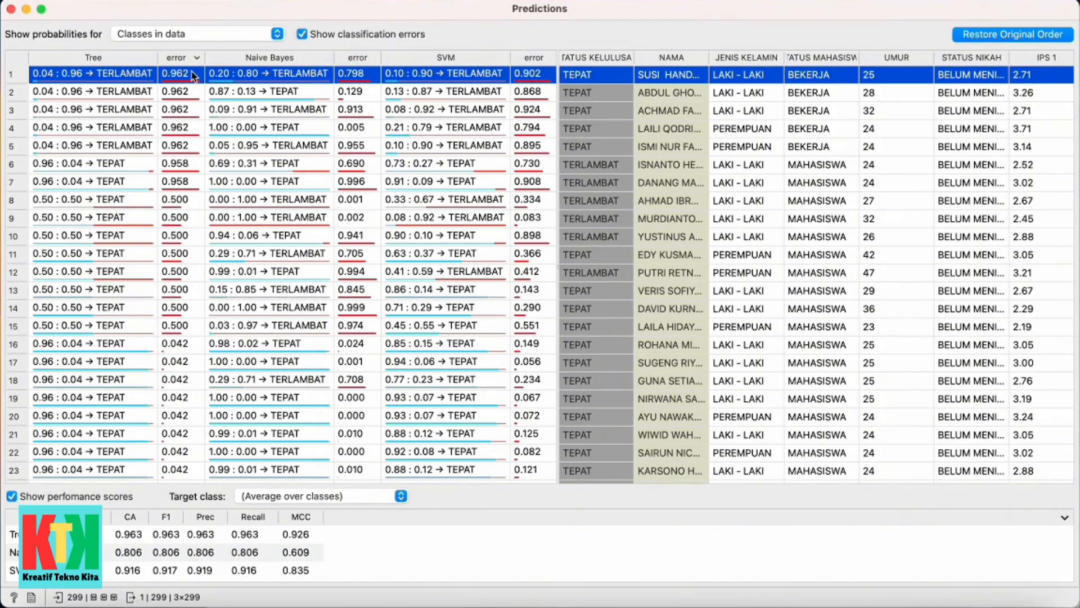
pyautogui.click(186, 110)
pyautogui.click(185, 81)
pyautogui.click(175, 225)
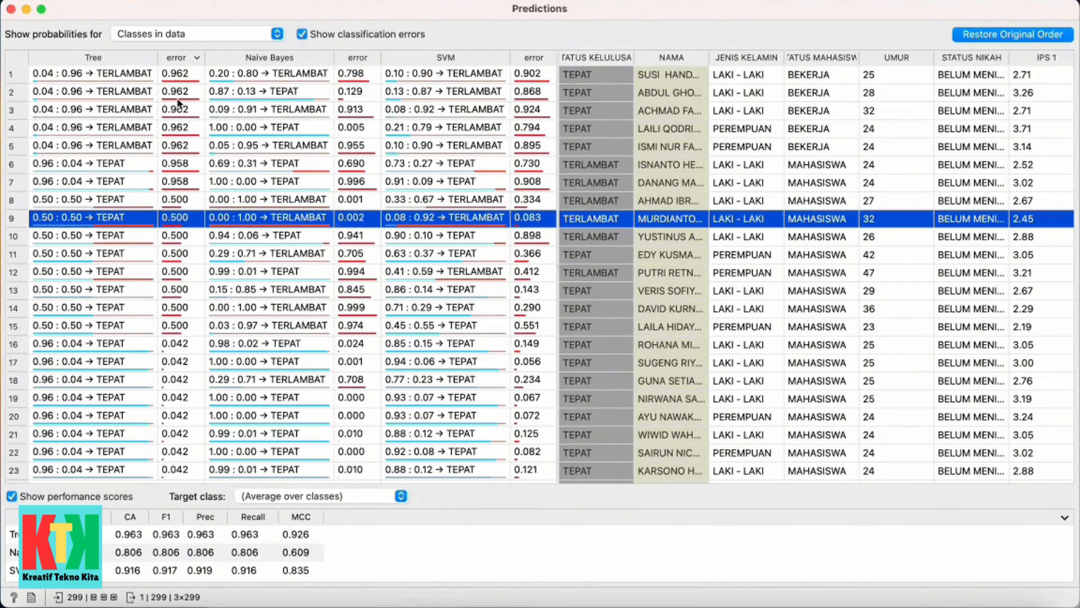
pyautogui.click(181, 81)
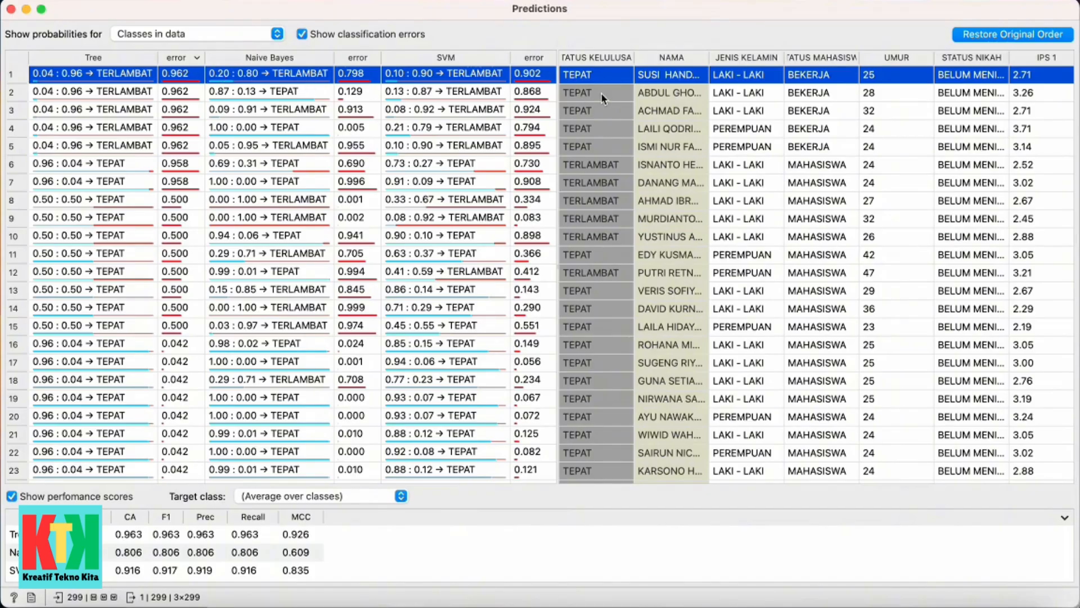
# Widen the NAMA and STATUS KELULUSAN columns to show their full text, and inspect the second row's predictions.
pyautogui.moveTo(709, 57); pyautogui.dragTo(764, 57)
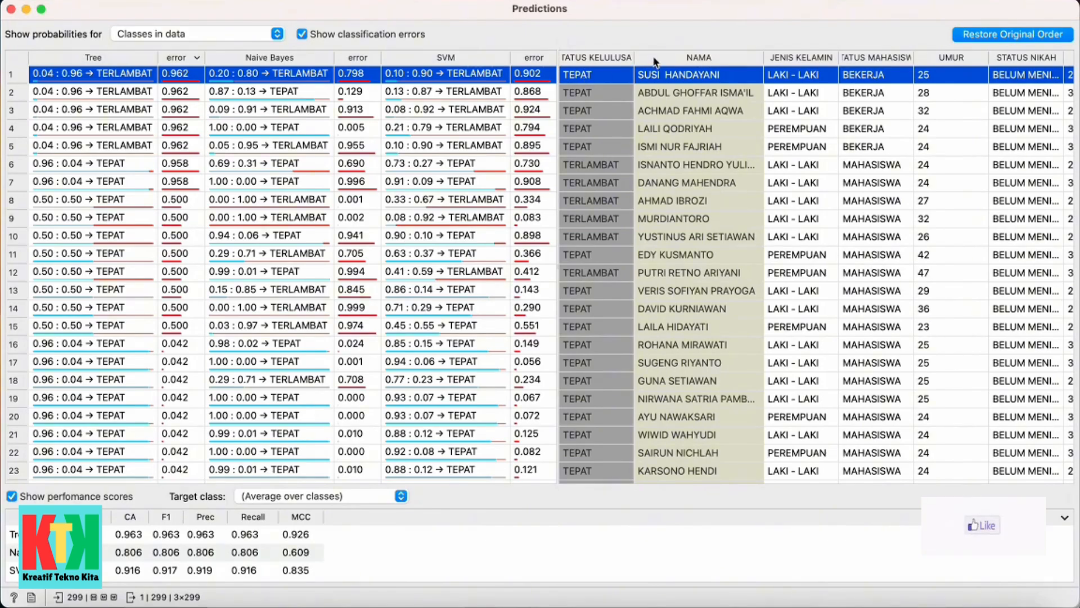
pyautogui.doubleClick(635, 57)
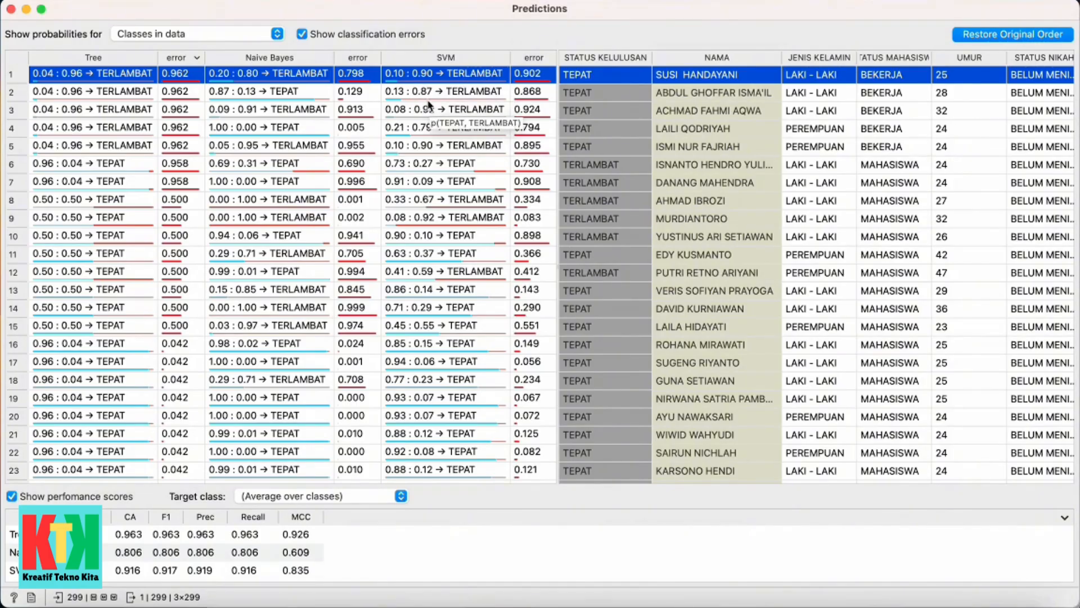
pyautogui.click(90, 98)
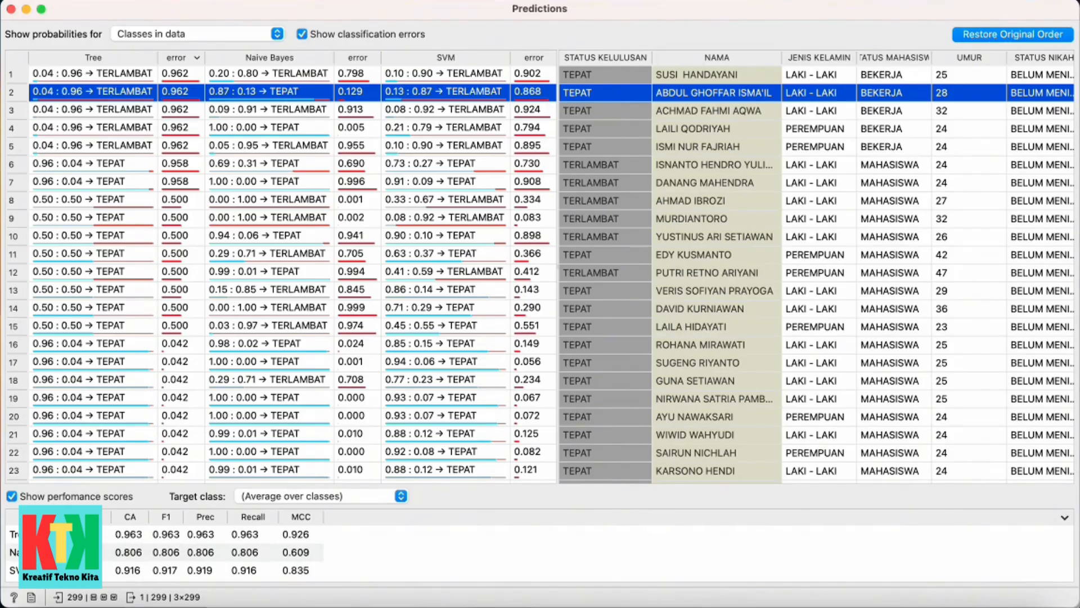
# Sort the performance scores by model name in descending order, compare the Tree, SVM and Naive Bayes scores, and close Predictions.
pyautogui.click(90, 517)
pyautogui.click(90, 518)
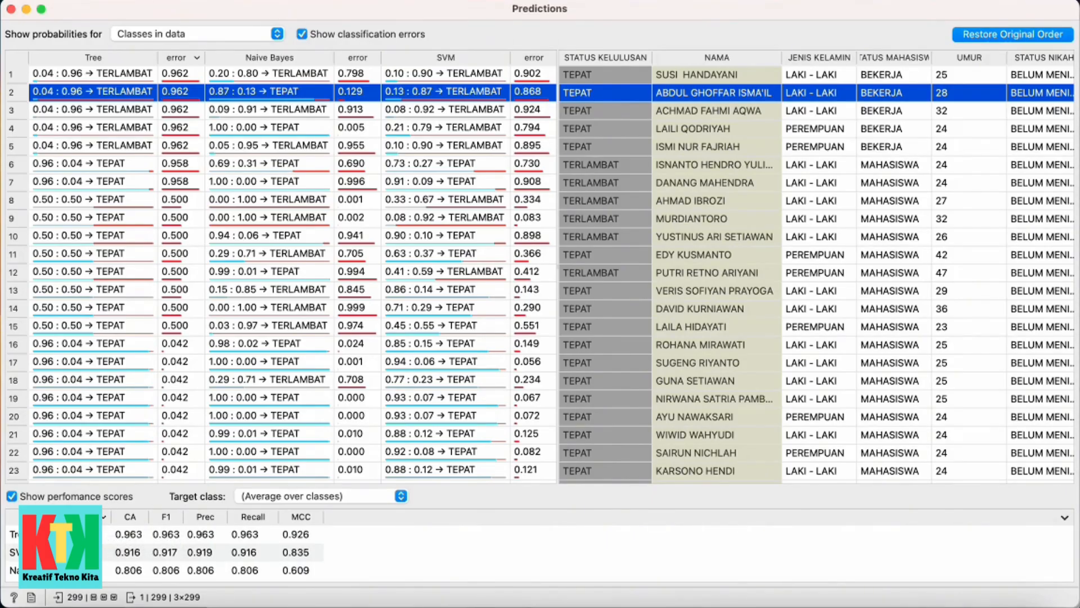
pyautogui.click(85, 535)
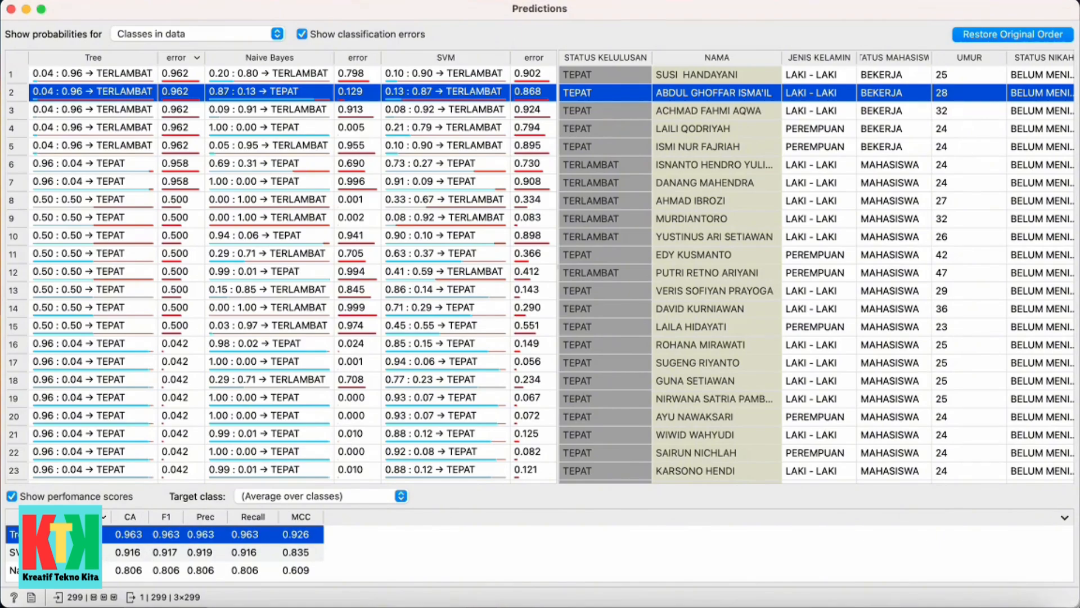
pyautogui.click(85, 553)
pyautogui.click(87, 571)
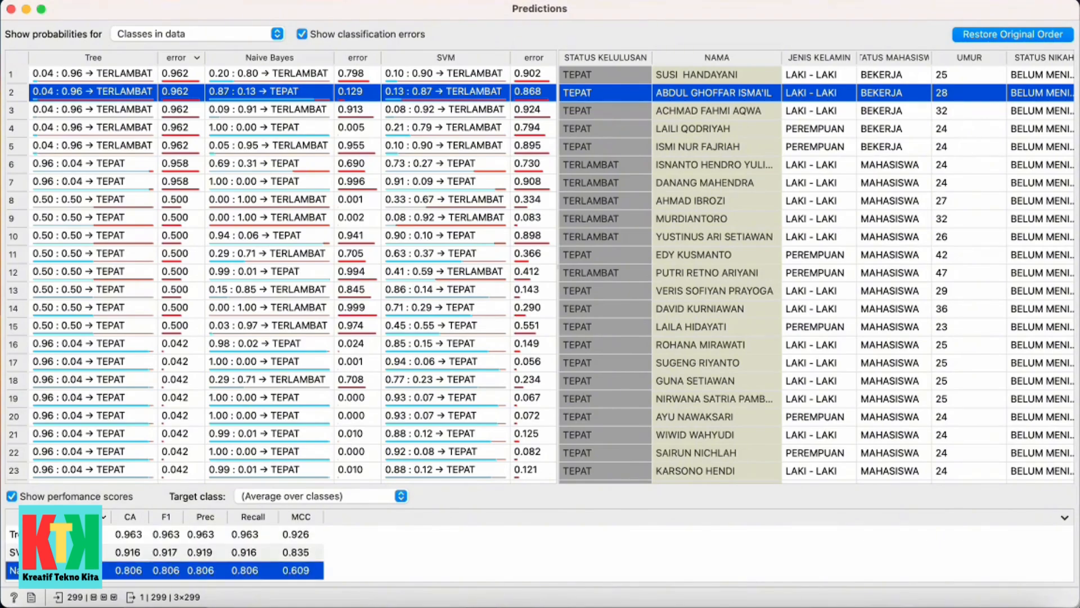
pyautogui.click(84, 534)
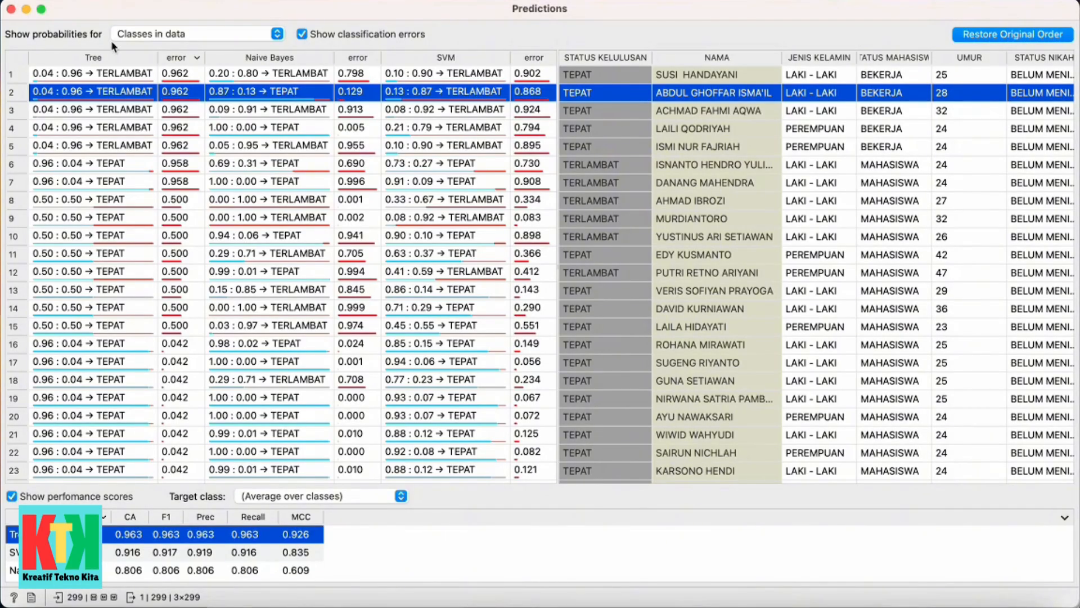
pyautogui.click(10, 10)
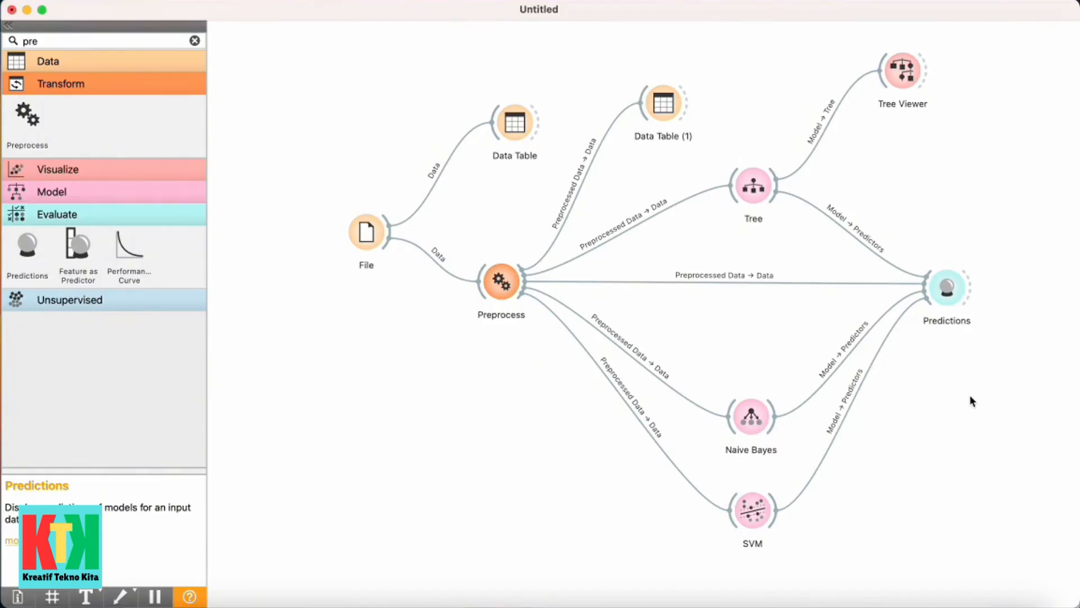
# Tidy the workflow by moving Naive Bayes, SVM and Tree into one column between Preprocess and Predictions.
pyautogui.moveTo(761, 401); pyautogui.dragTo(751, 325)
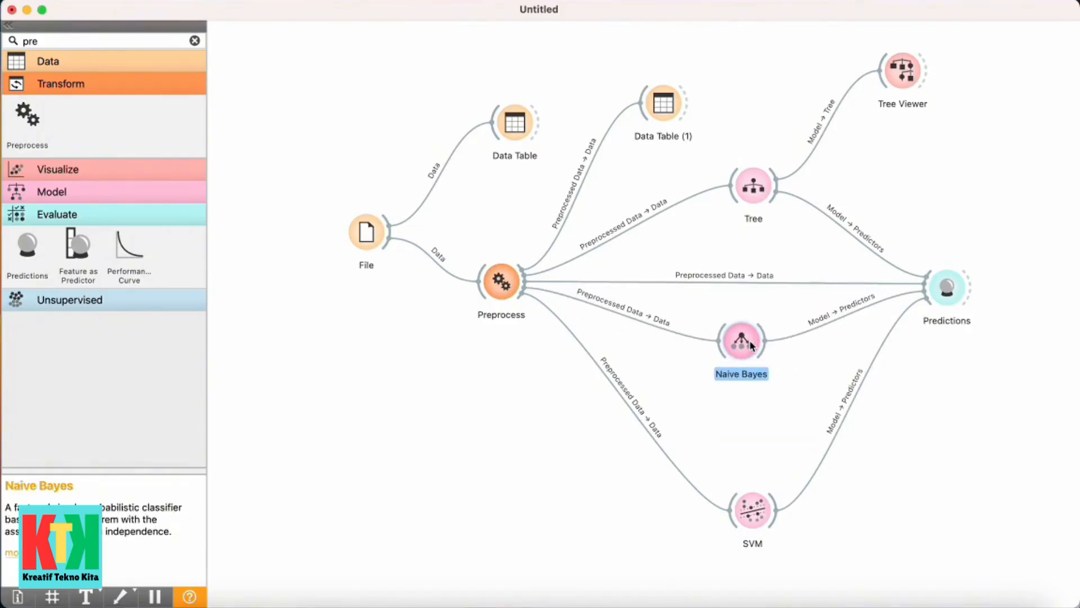
pyautogui.moveTo(751, 513); pyautogui.dragTo(738, 435)
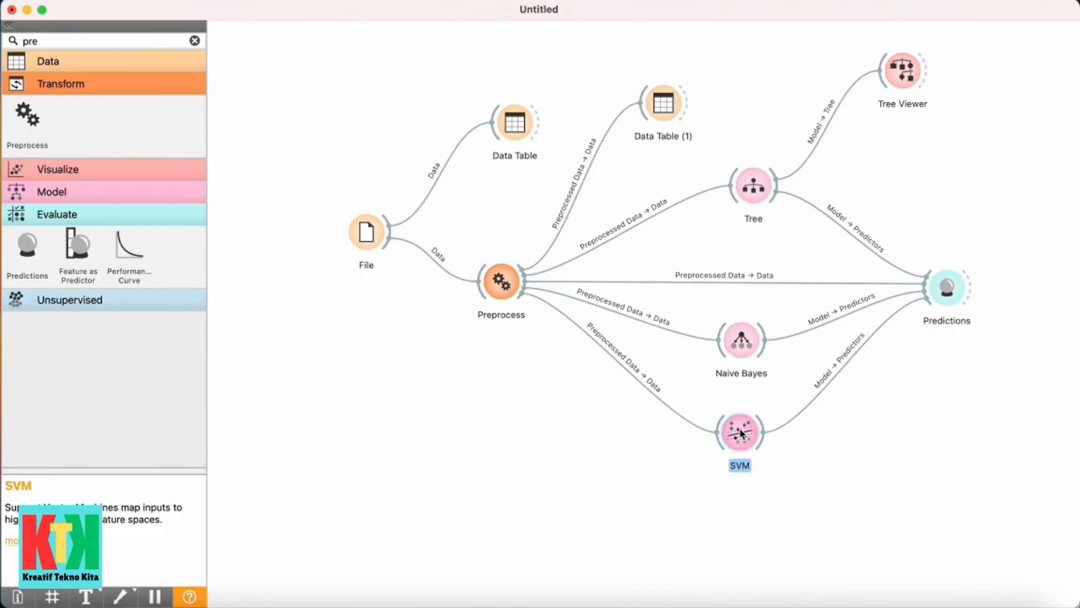
pyautogui.moveTo(754, 187); pyautogui.dragTo(740, 193)
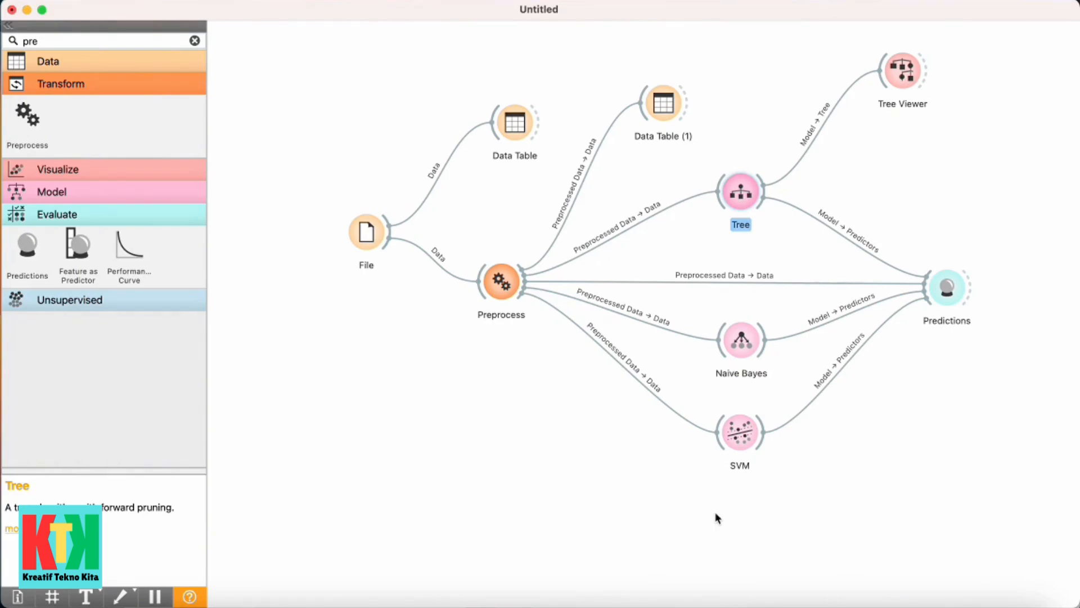
pyautogui.moveTo(917, 79)
pyautogui.mouseDown()
pyautogui.moveTo(912, 102)
pyautogui.moveTo(923, 86)
pyautogui.mouseUp()
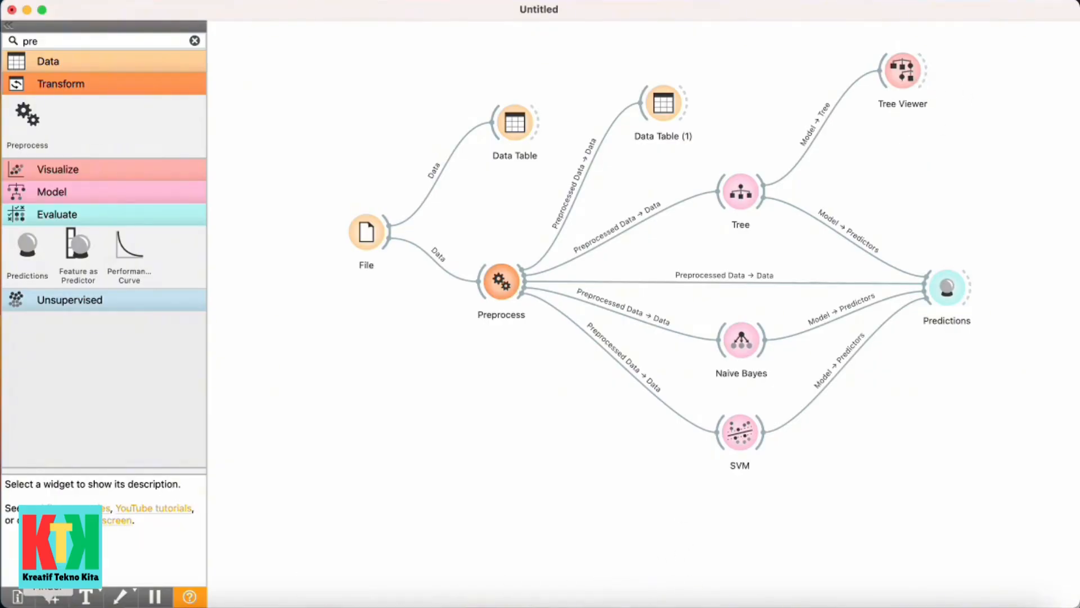
# View the source records in the first Data Table, and open data_kelululusan_mahasiswa_TESTING.xlsx in Excel from the orange data mining folder.
pyautogui.doubleClick(516, 127)
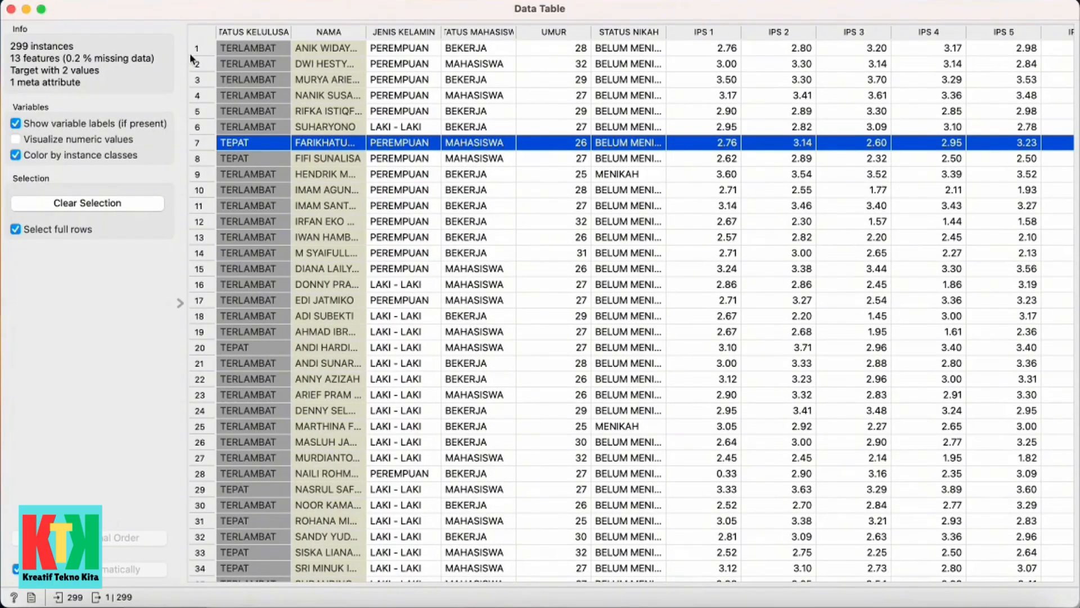
pyautogui.click(11, 9)
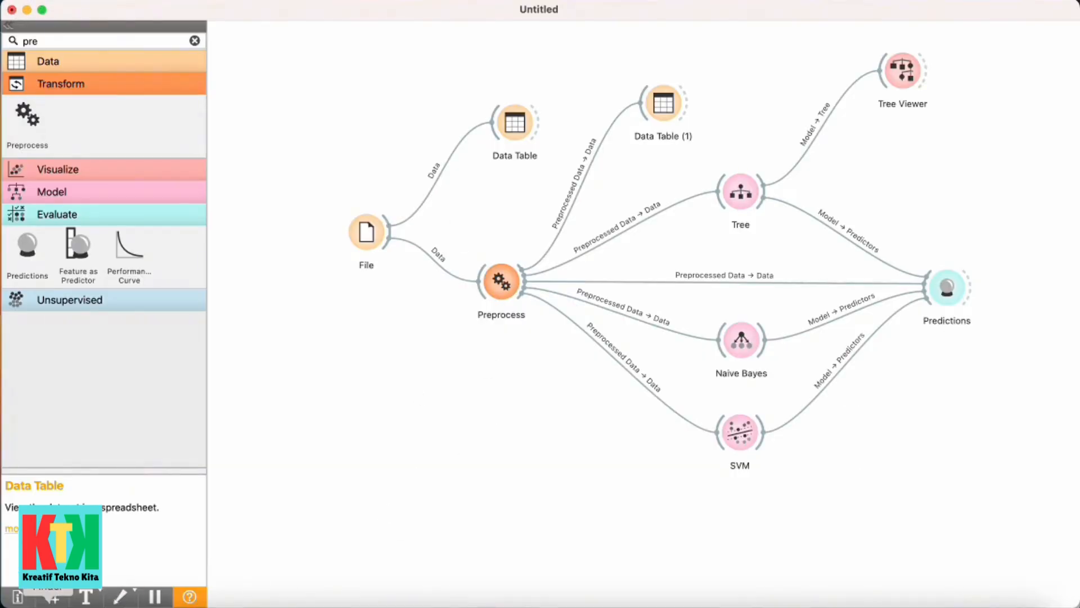
pyautogui.click(49, 601)
pyautogui.click(283, 155)
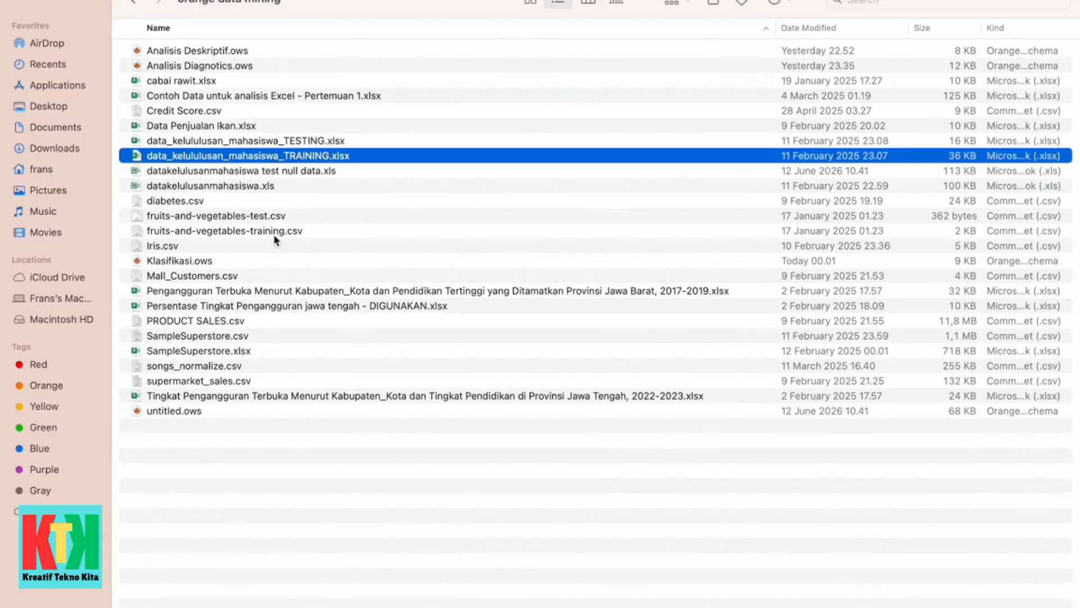
pyautogui.click(289, 142)
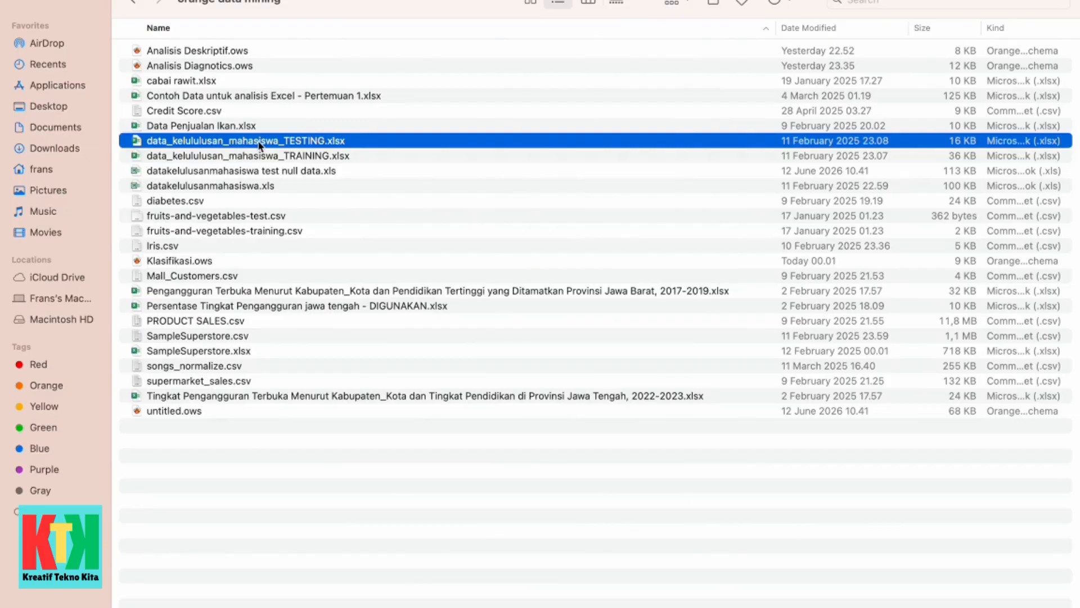
pyautogui.doubleClick(159, 141)
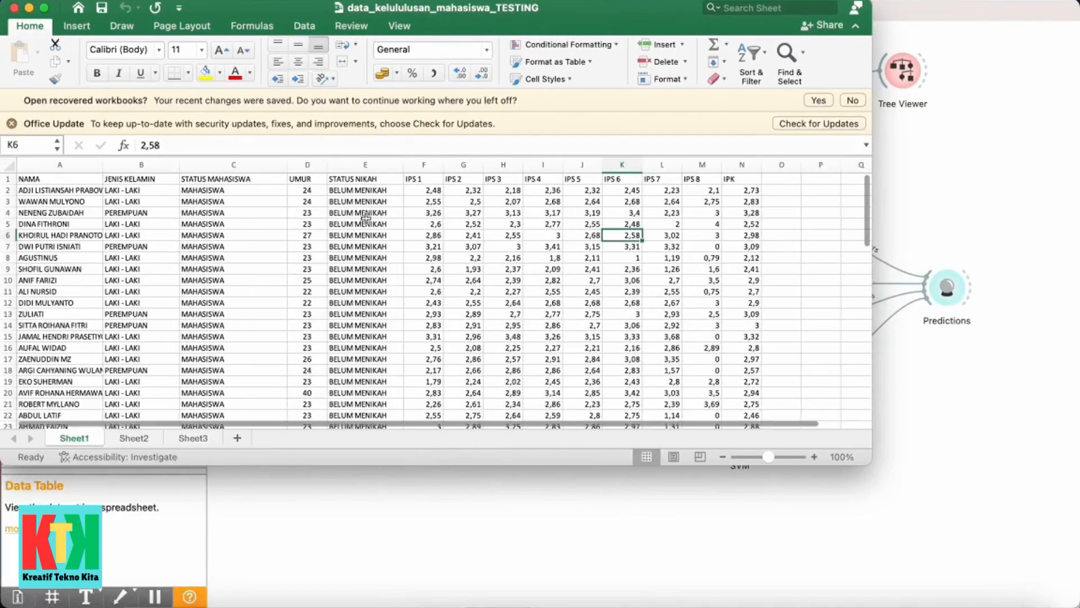
# Examine the testing workbook's headers from NAMA to IPK, the empty column beyond them and the student rows, and close the workbook.
pyautogui.click(36, 180)
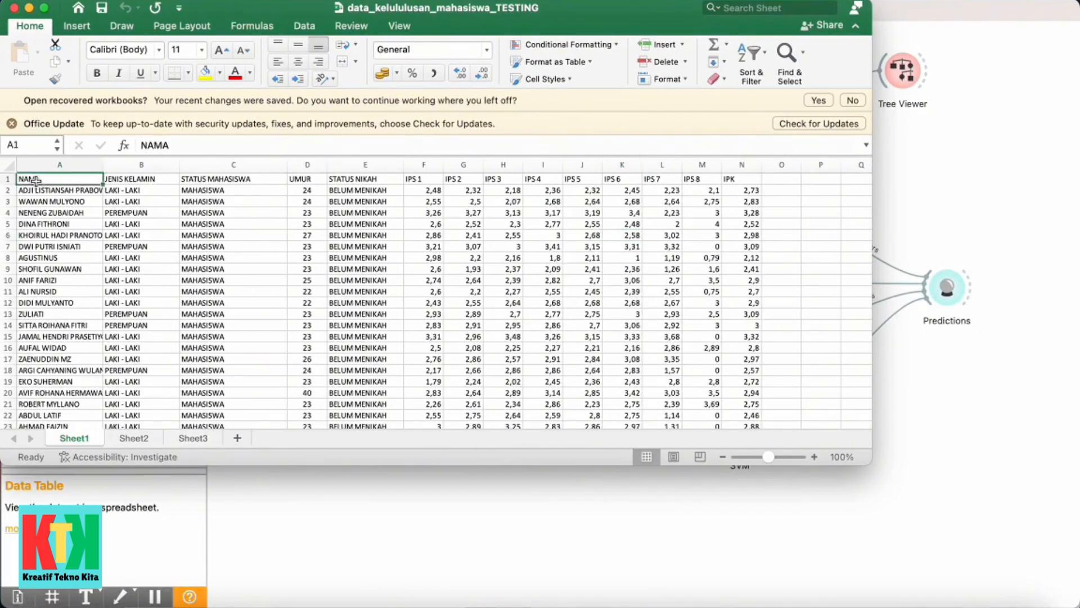
pyautogui.moveTo(737, 179); pyautogui.dragTo(90, 180)
pyautogui.click(106, 235)
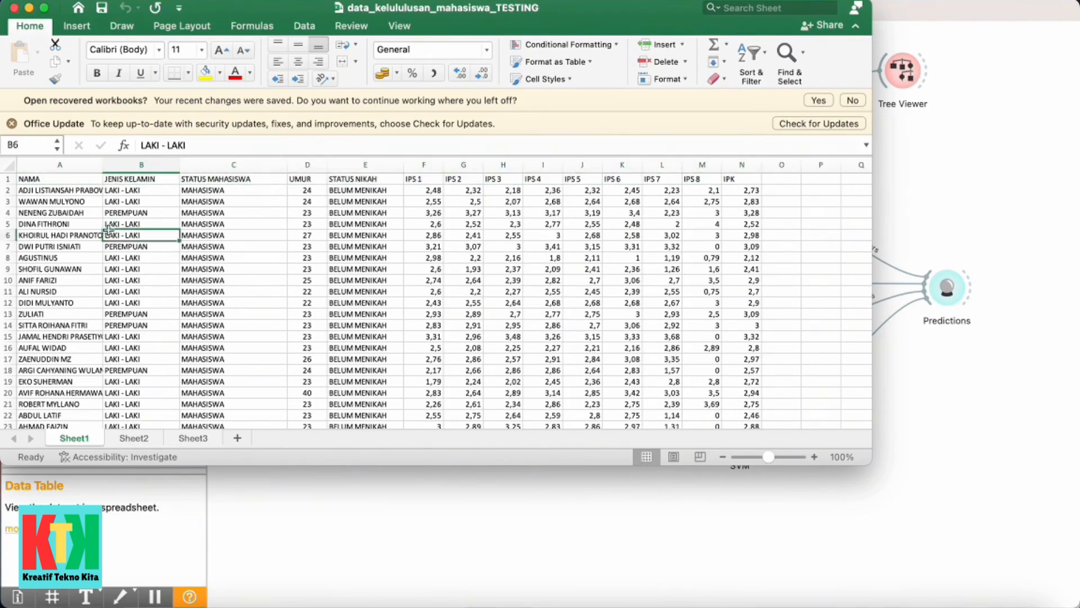
pyautogui.click(135, 179)
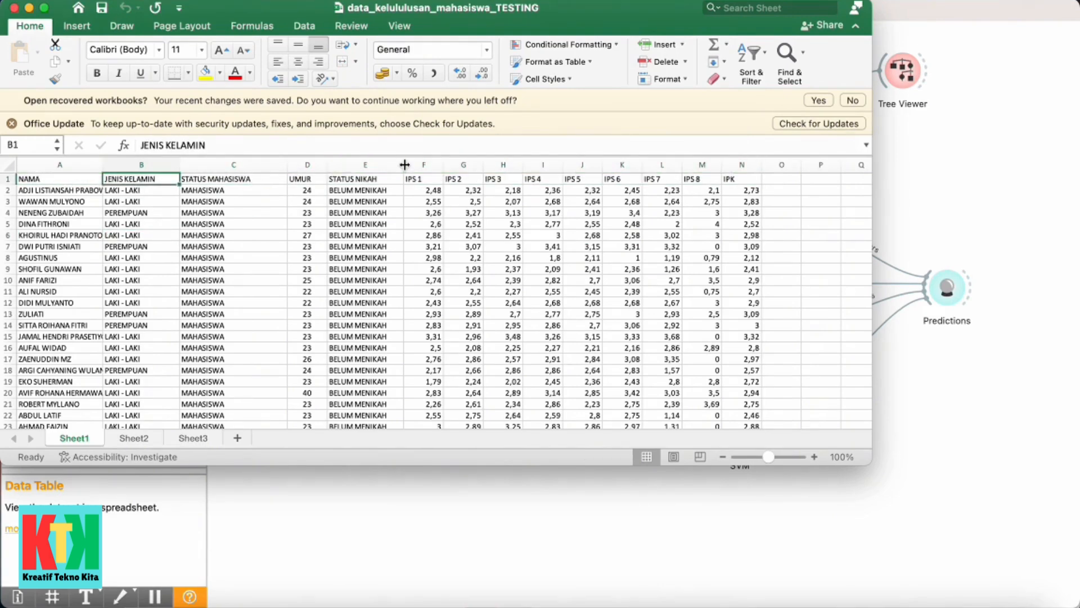
pyautogui.click(78, 224)
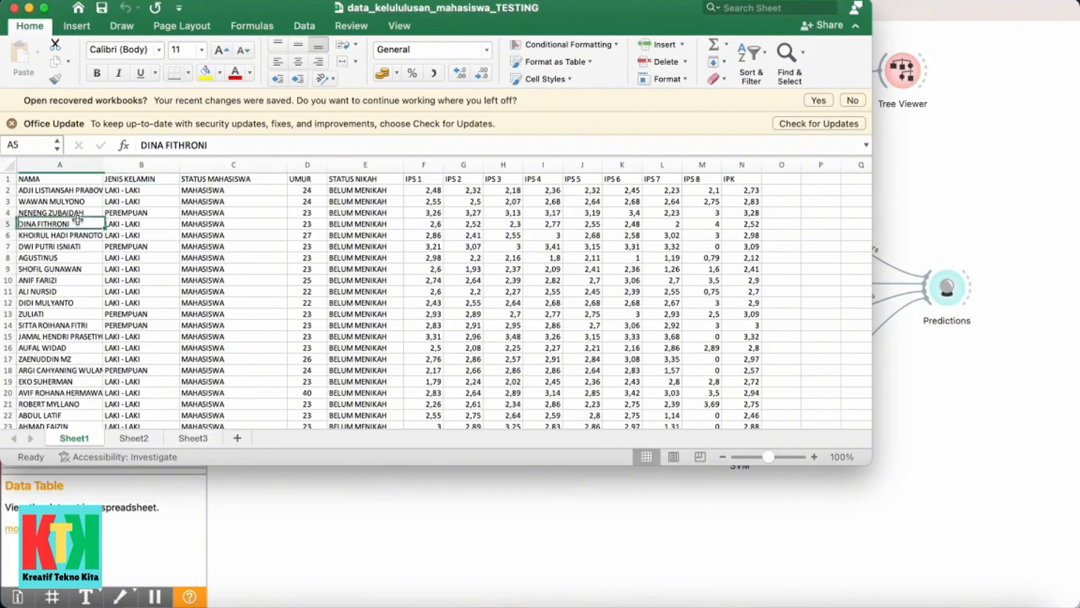
pyautogui.scroll(1, 422, 292)
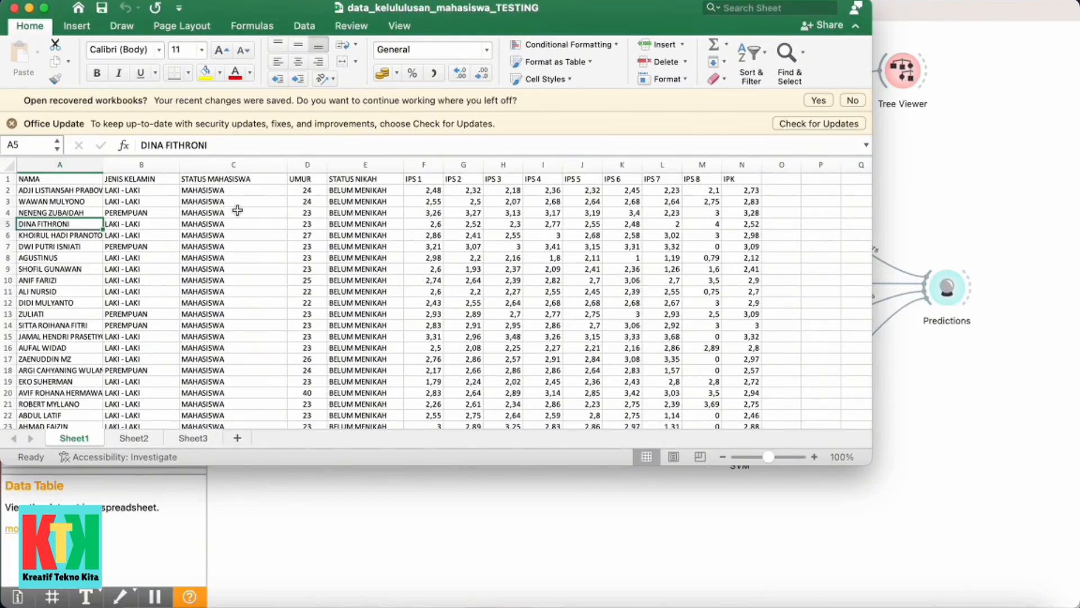
pyautogui.click(780, 182)
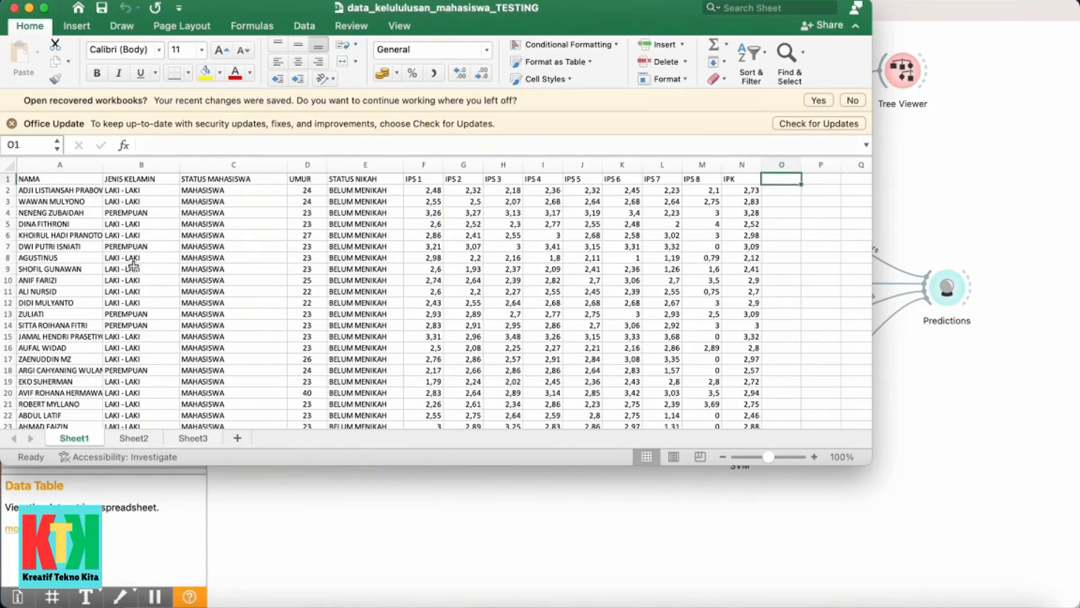
pyautogui.scroll(2, 133, 264)
pyautogui.scroll(-15, 134, 265)
pyautogui.scroll(15, 133, 264)
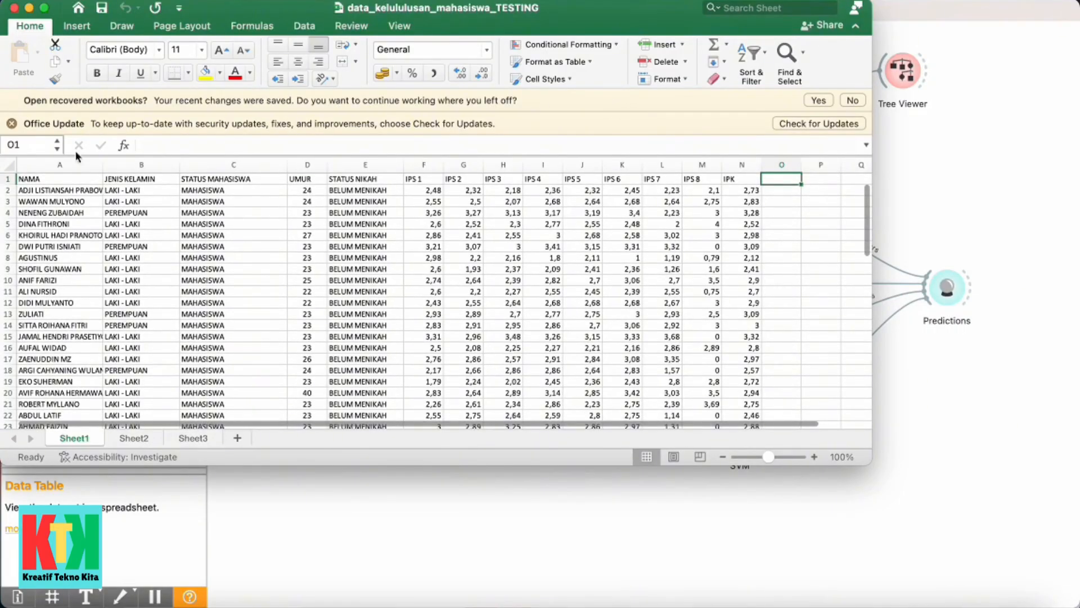
pyautogui.click(14, 8)
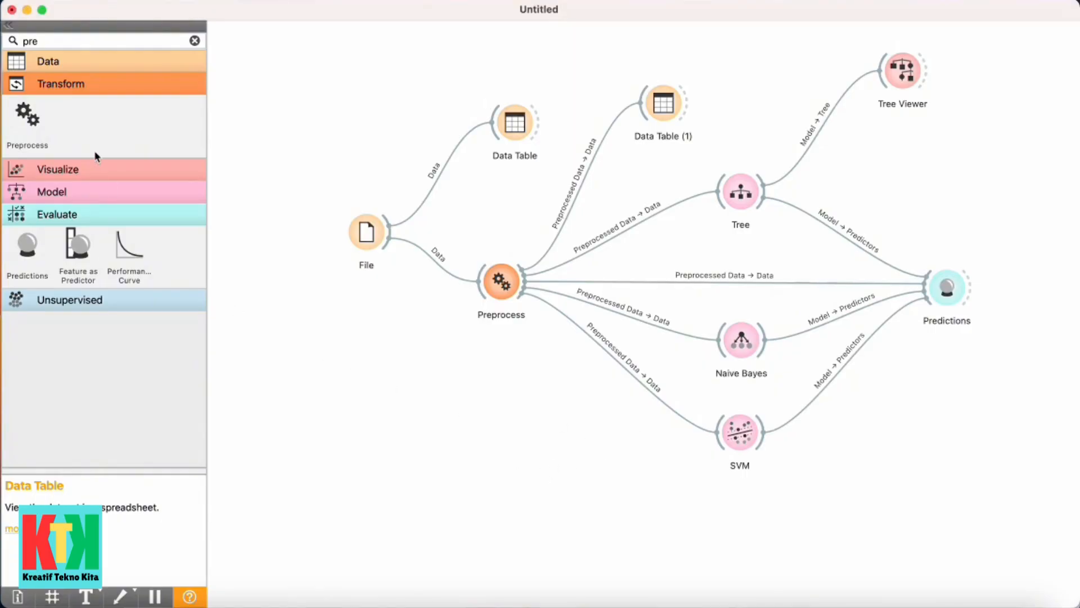
# Clear the widget filter in Orange, and add a second File widget to the canvas below SVM.
pyautogui.click(195, 40)
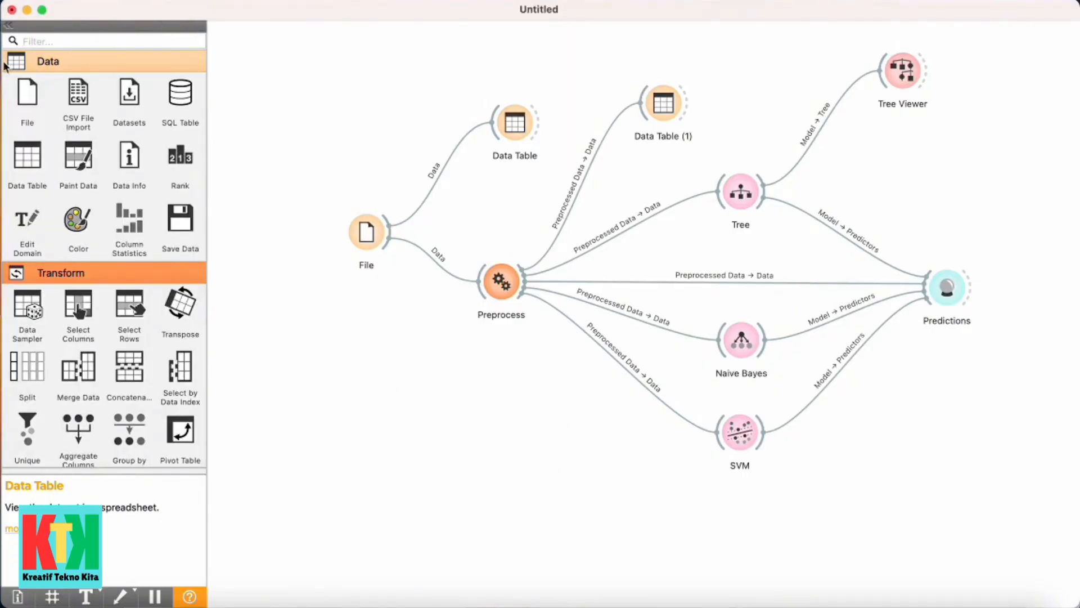
pyautogui.click(25, 103)
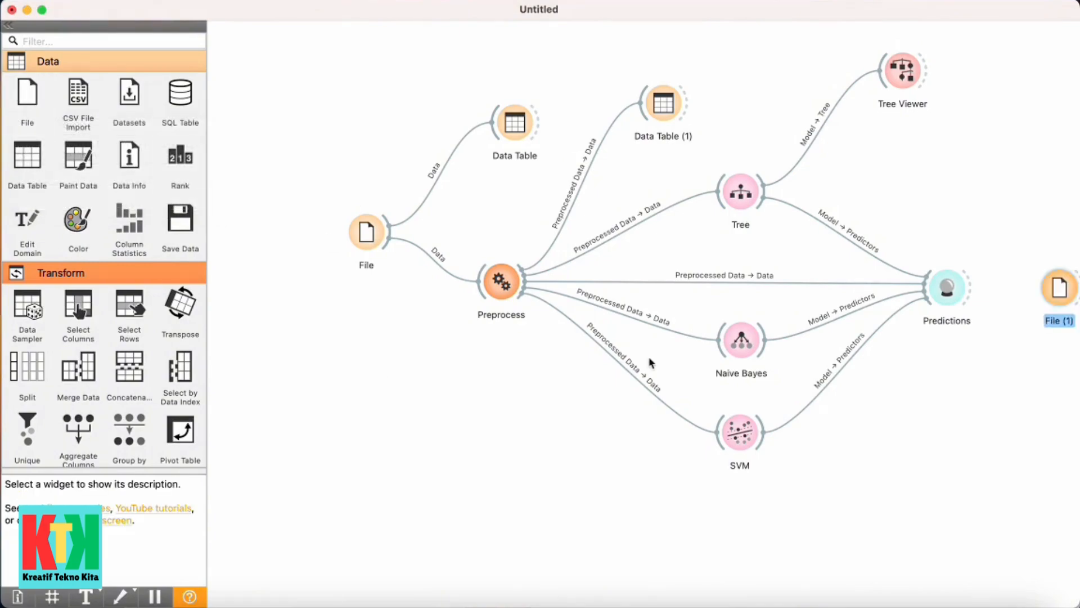
pyautogui.moveTo(1064, 294); pyautogui.dragTo(730, 534)
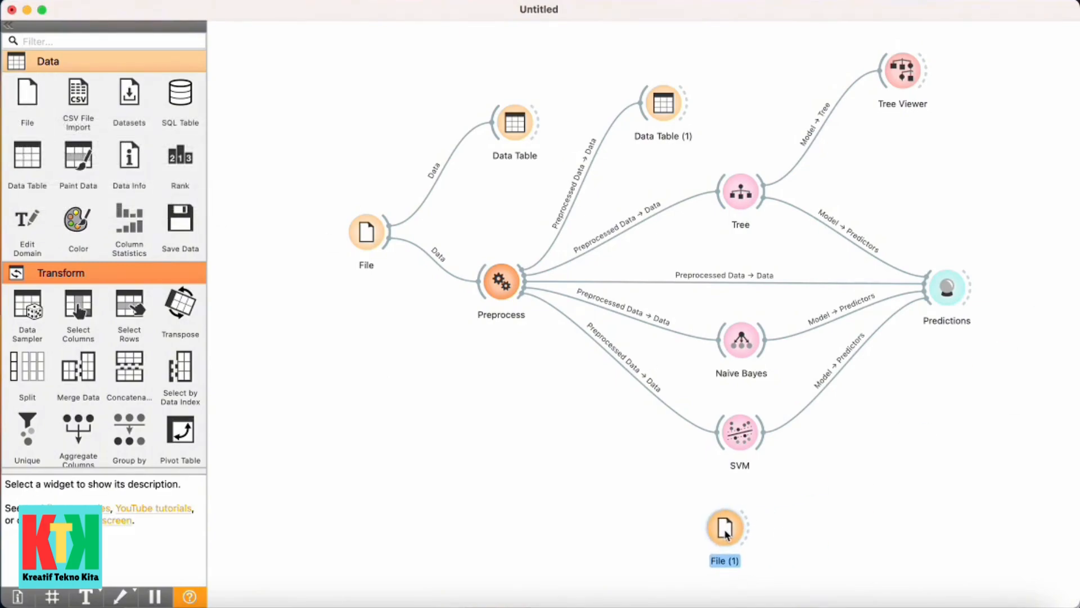
# Load data_kelululusan_mahasiswa_TESTING.xlsx from the orange data mining folder into the new File widget.
pyautogui.doubleClick(726, 530)
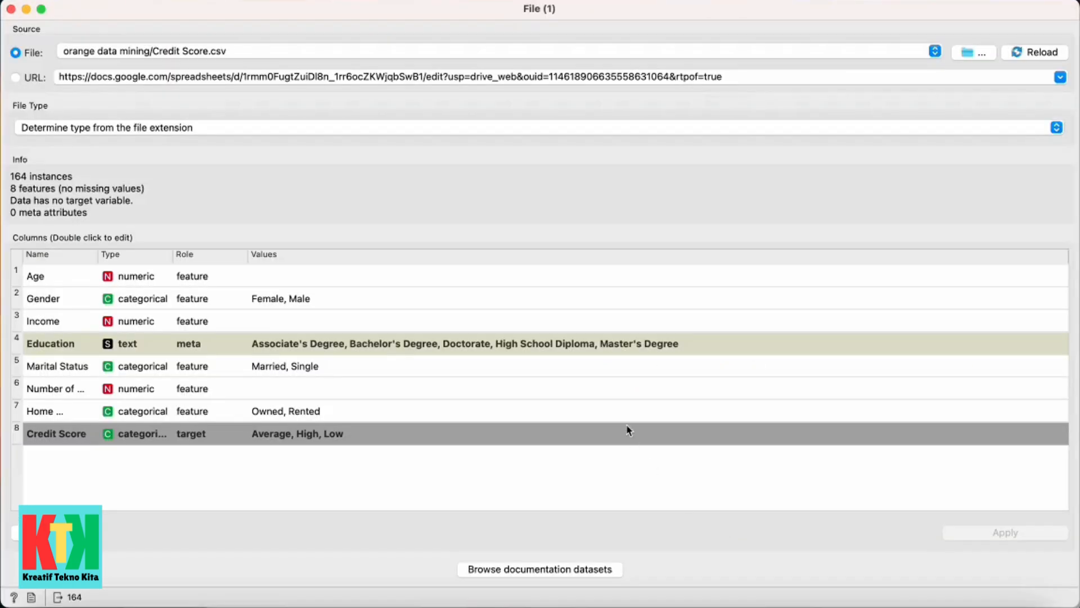
pyautogui.click(980, 55)
pyautogui.scroll(-10, 391, 265)
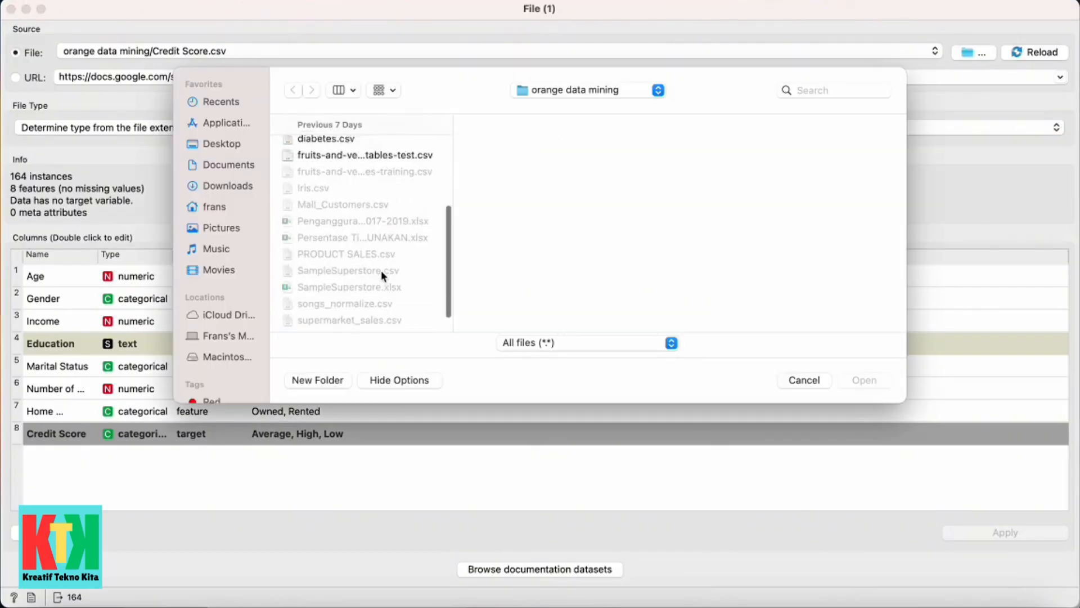
pyautogui.moveTo(453, 210); pyautogui.dragTo(585, 211)
pyautogui.scroll(10, 497, 258)
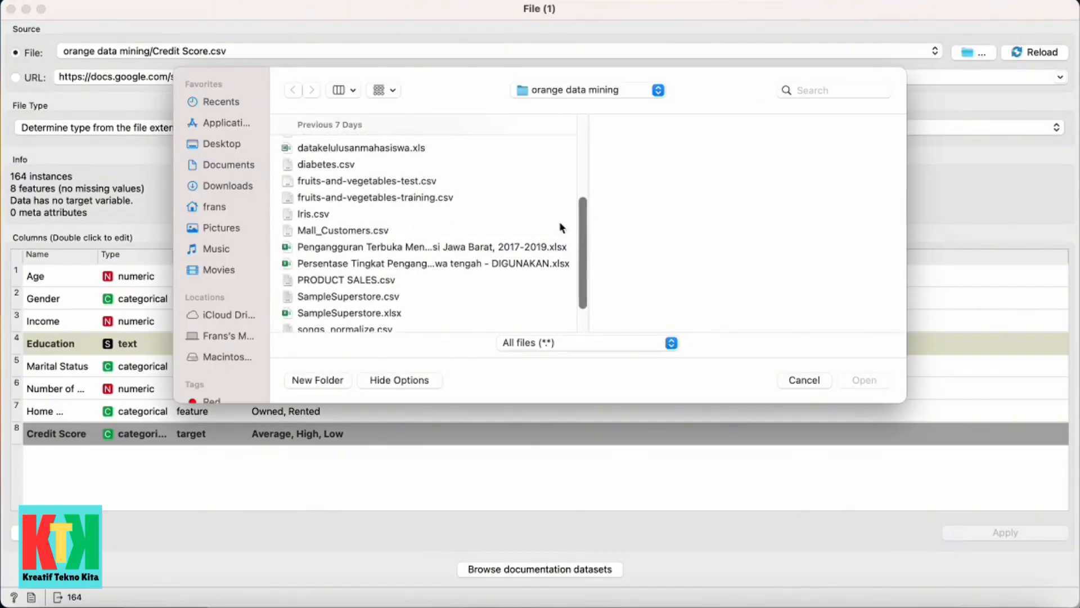
pyautogui.scroll(-5, 497, 259)
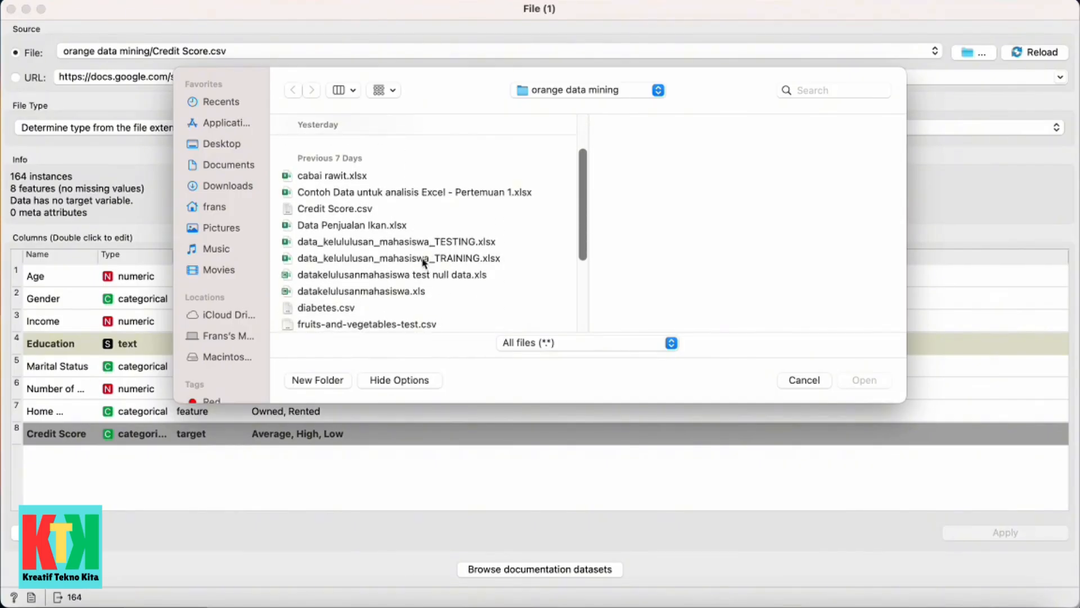
pyautogui.click(420, 242)
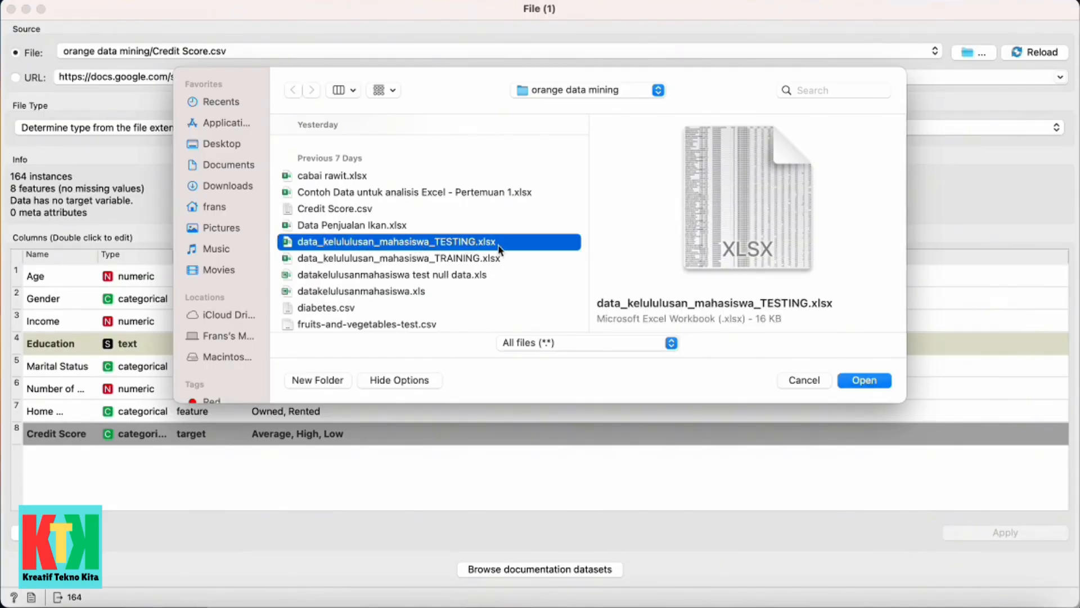
pyautogui.click(865, 381)
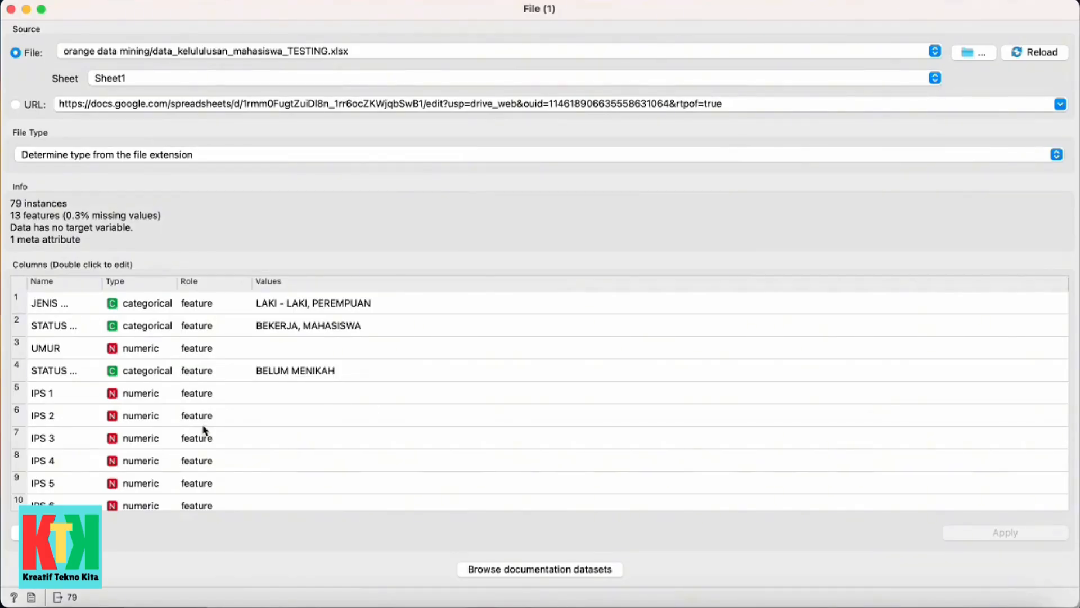
# Examine the types and roles of all columns in the loaded testing file, from the first feature down to NAMA.
pyautogui.scroll(-5, 204, 432)
pyautogui.scroll(5, 204, 430)
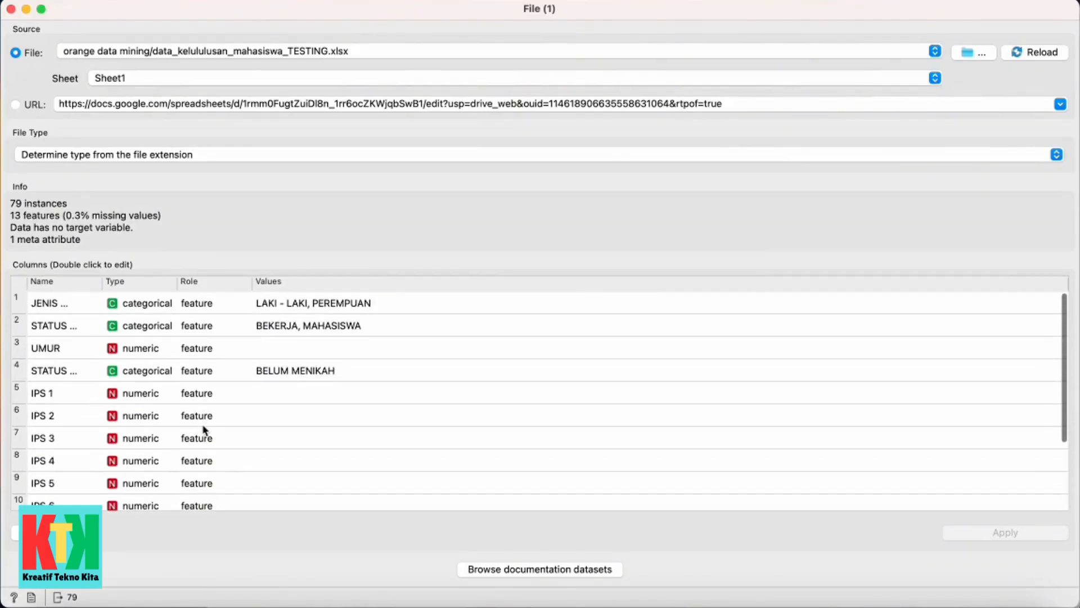
pyautogui.scroll(-5, 205, 430)
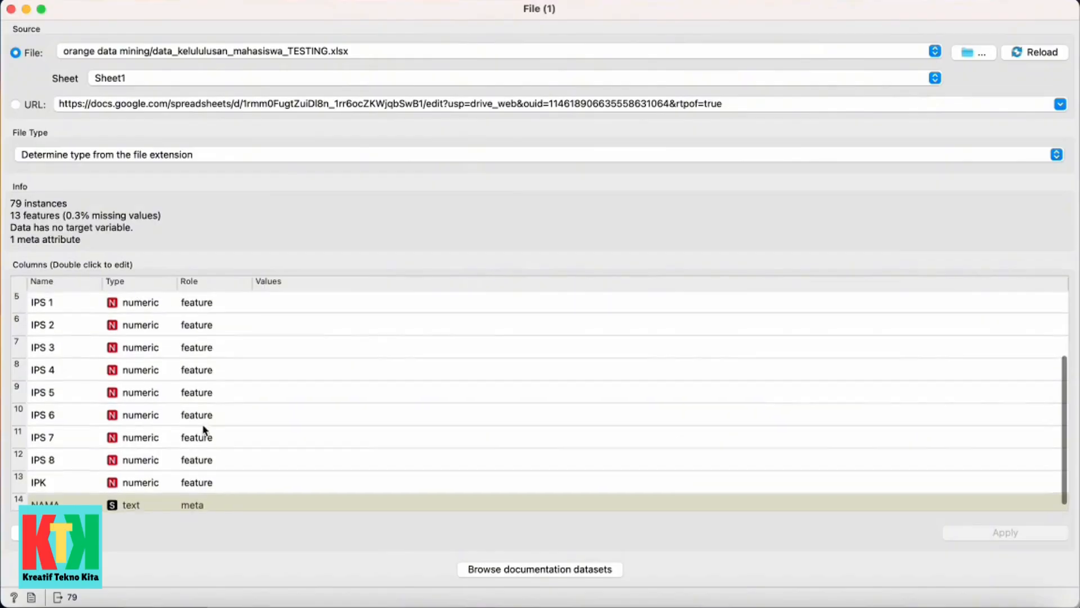
pyautogui.scroll(5, 205, 431)
pyautogui.scroll(-5, 202, 432)
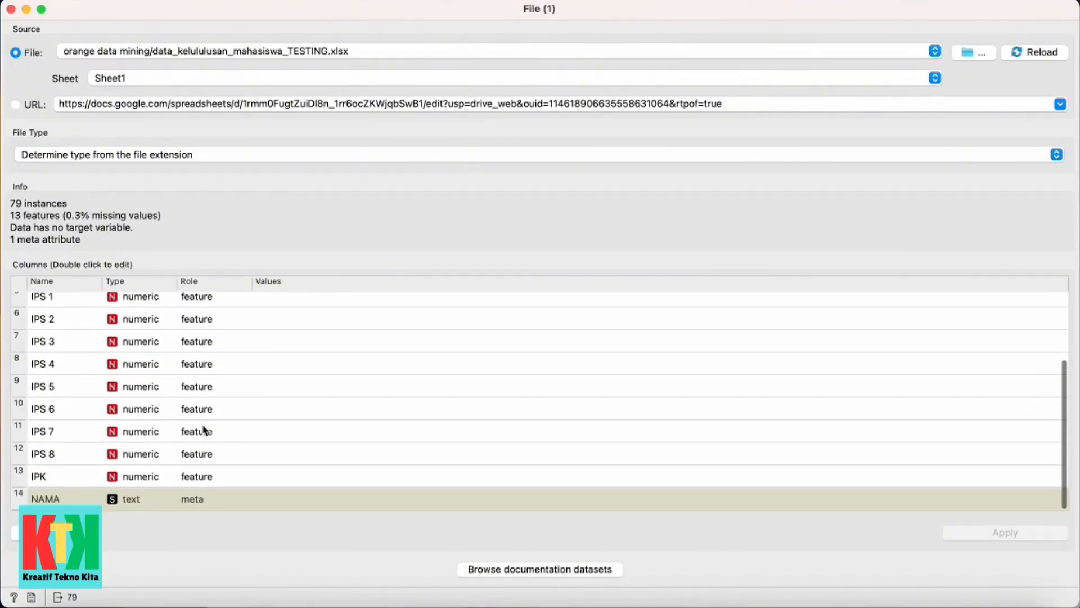
pyautogui.scroll(5, 201, 306)
pyautogui.scroll(-5, 200, 305)
pyautogui.scroll(5, 178, 500)
pyautogui.scroll(-5, 176, 497)
pyautogui.scroll(5, 176, 476)
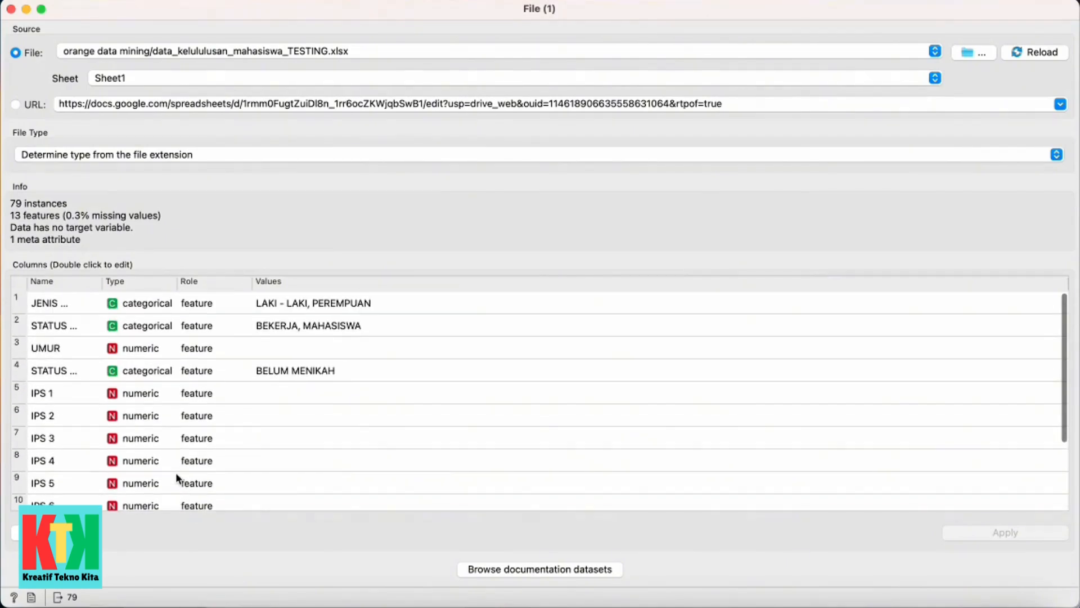
# Widen the Name column to show the full variable names, and review every testing variable's type and role, including NAMA's.
pyautogui.moveTo(103, 281); pyautogui.dragTo(228, 308)
pyautogui.scroll(-5, 196, 408)
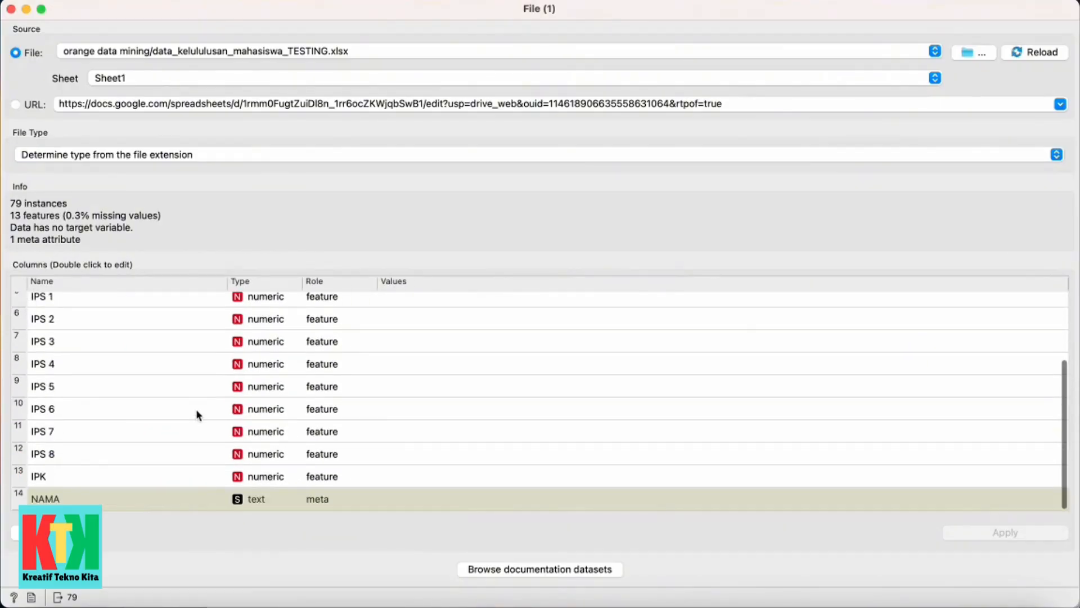
pyautogui.scroll(4, 196, 415)
pyautogui.scroll(-4, 196, 417)
pyautogui.scroll(4, 341, 474)
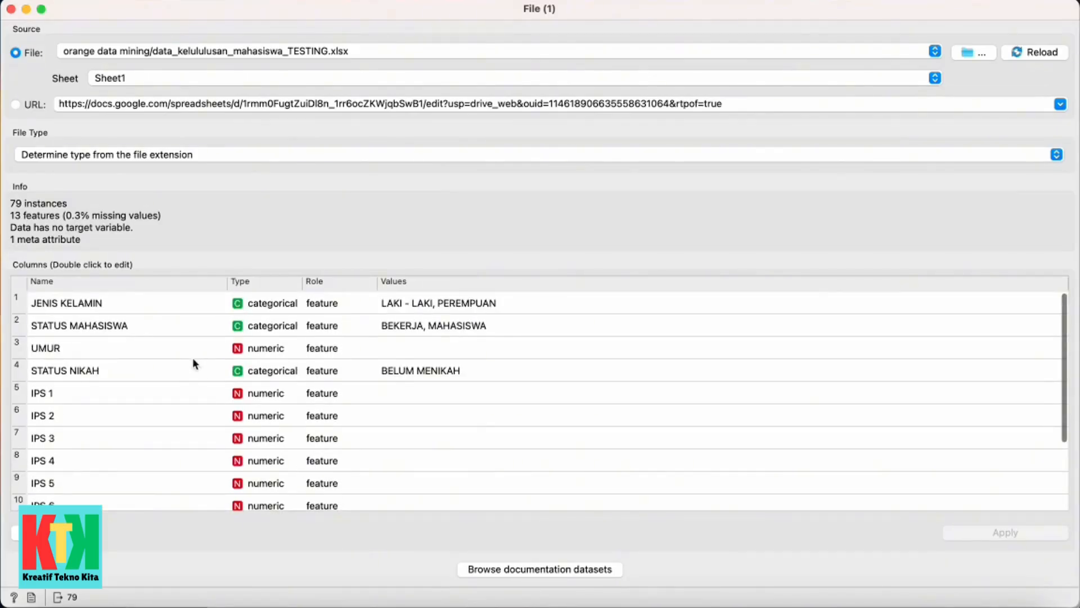
pyautogui.scroll(-4, 194, 359)
pyautogui.scroll(4, 194, 361)
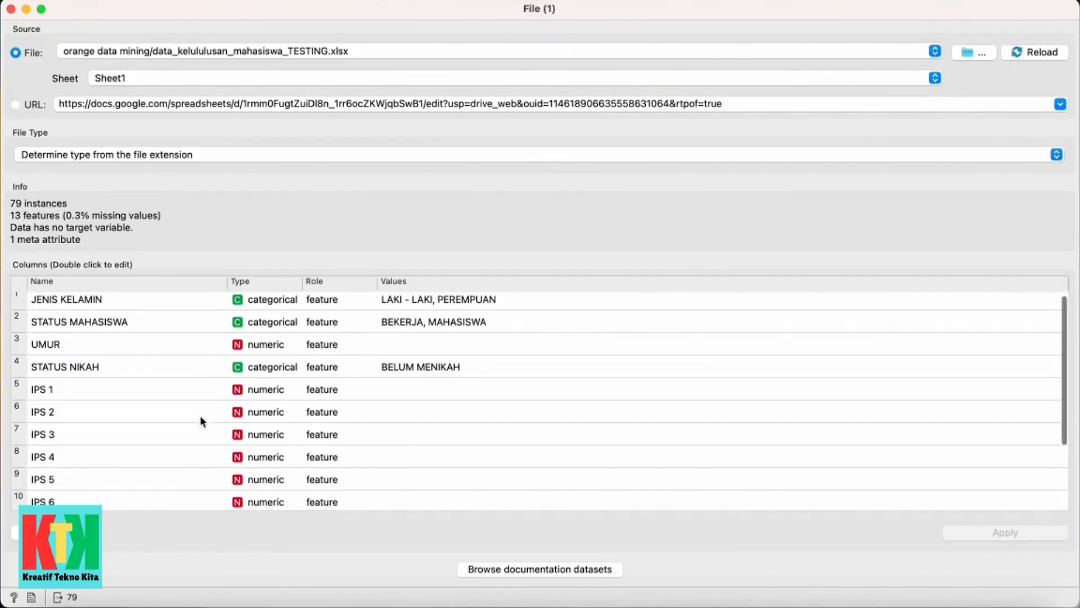
pyautogui.scroll(-4, 200, 415)
pyautogui.scroll(4, 220, 394)
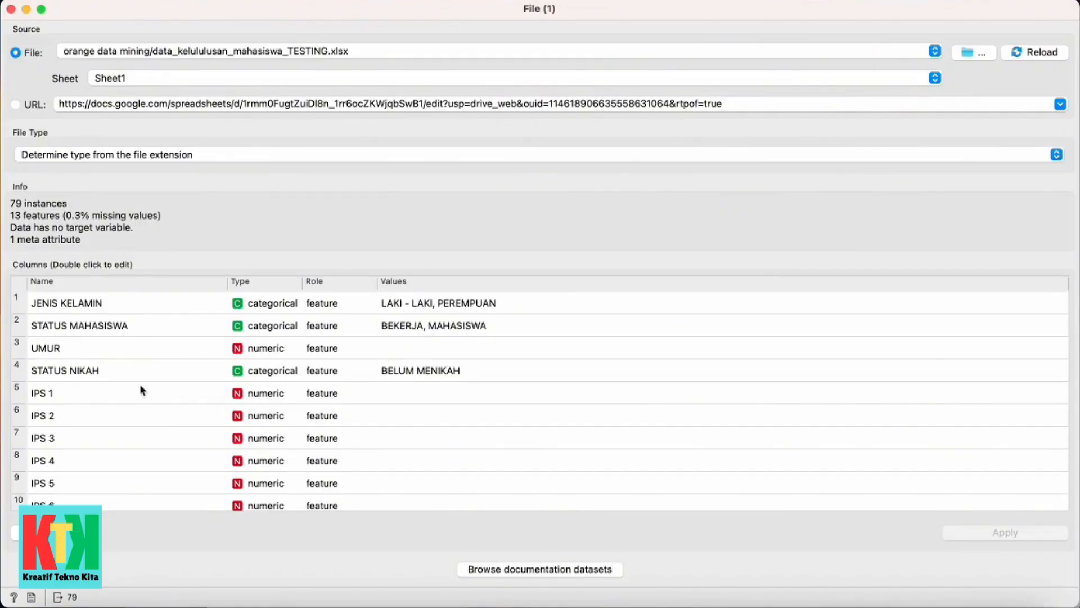
pyautogui.scroll(-4, 141, 388)
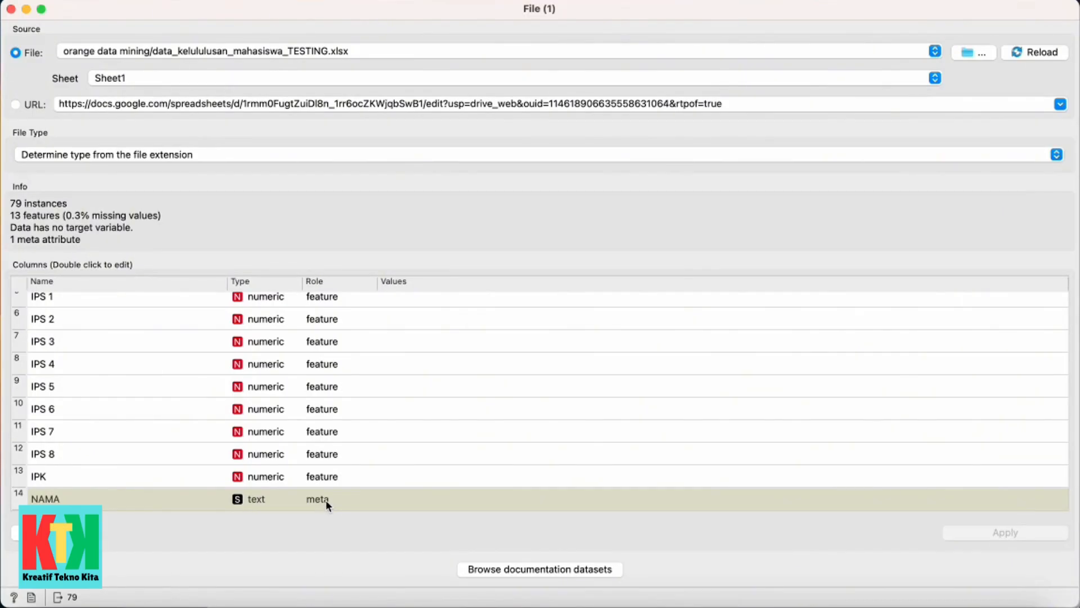
# Connect a new Data Table widget to File (1), and check the testing data's instances, features and missing values in it.
pyautogui.scroll(4, 331, 413)
pyautogui.click(11, 10)
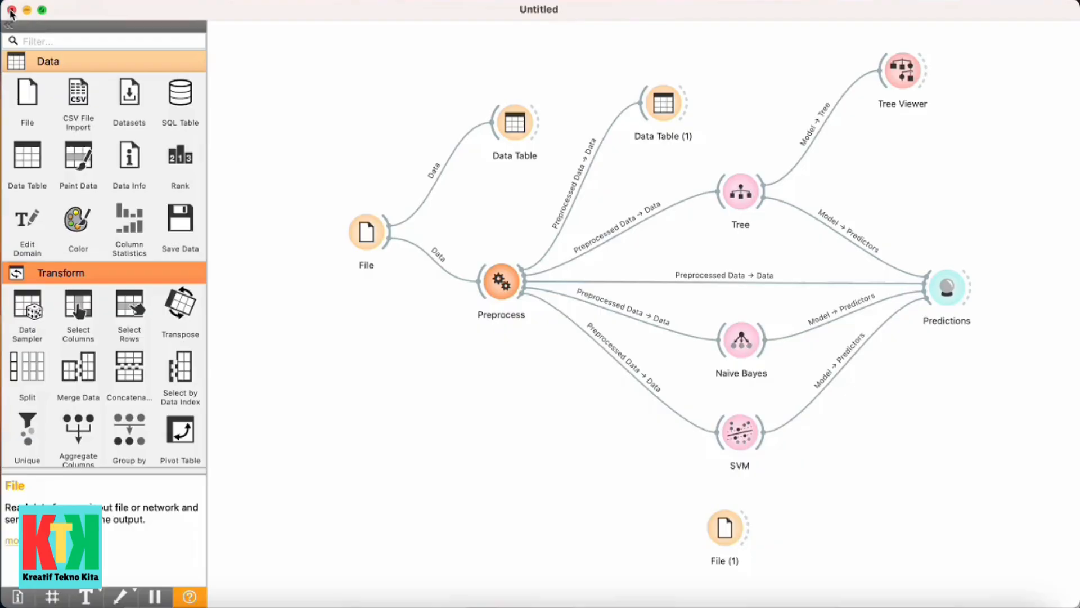
pyautogui.moveTo(725, 527); pyautogui.dragTo(797, 563)
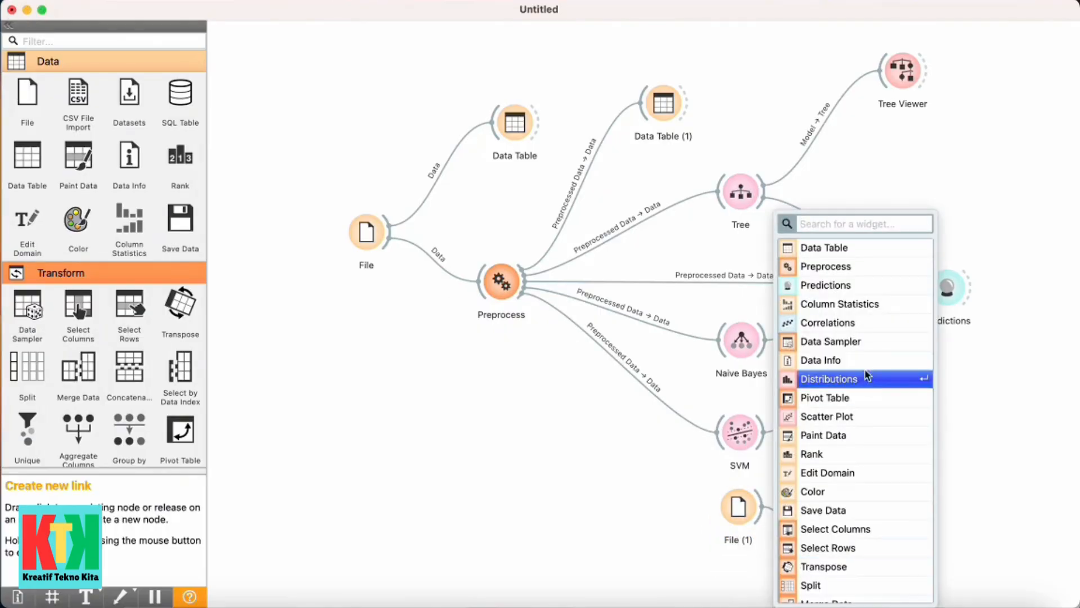
pyautogui.click(842, 251)
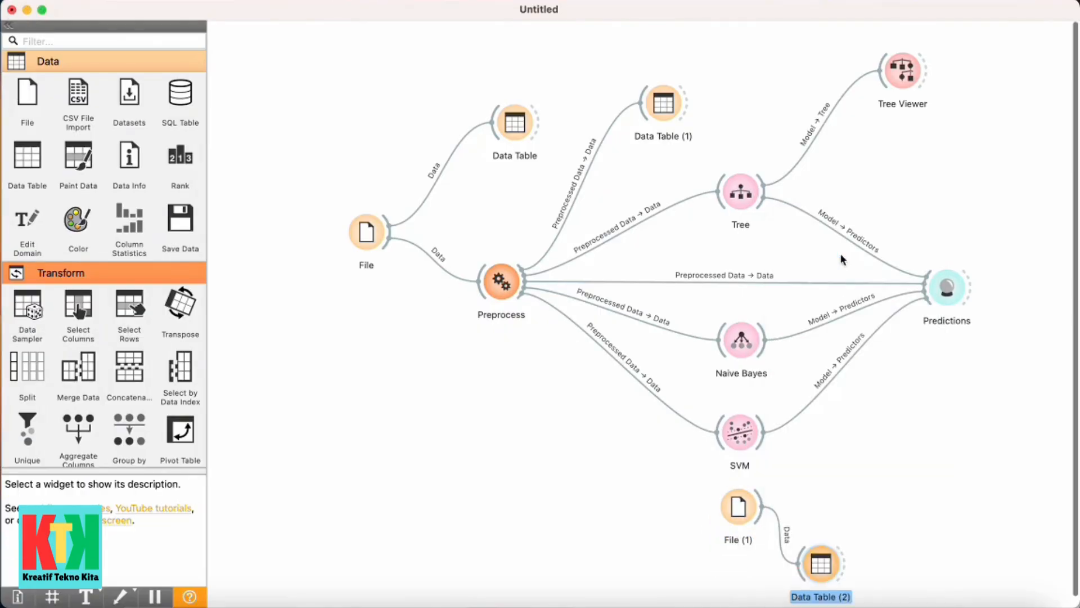
pyautogui.doubleClick(822, 568)
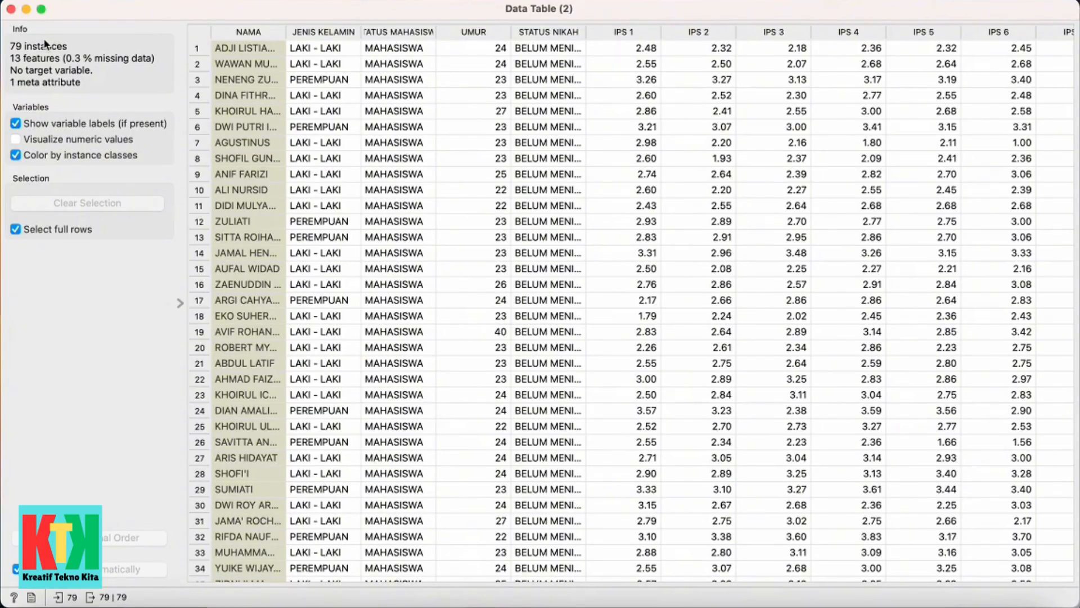
pyautogui.click(10, 9)
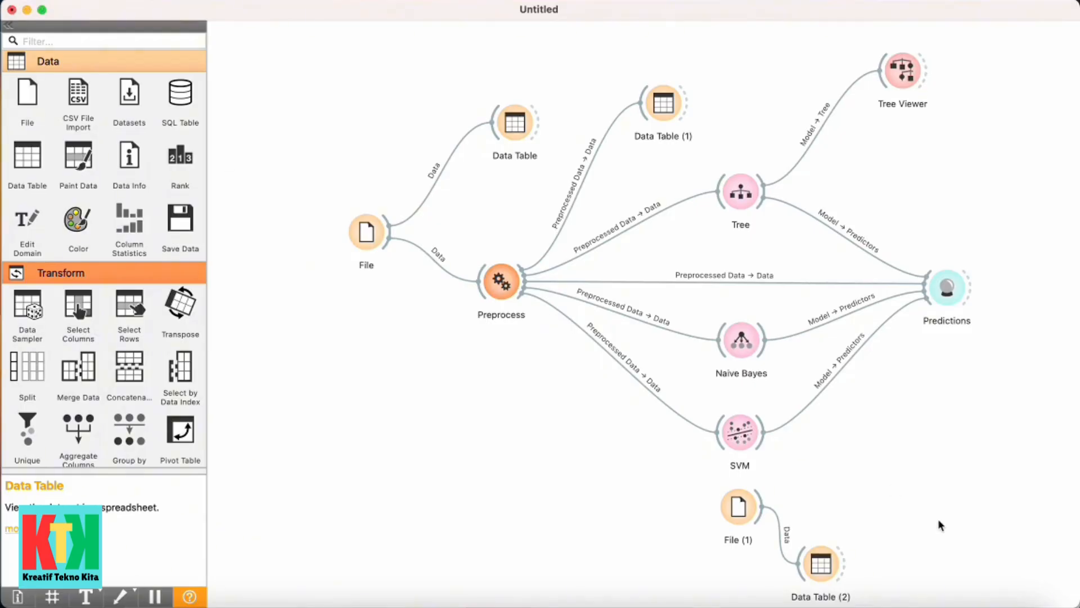
# Shift the Predictions and Data Table (2) widgets to make room, and link File (1) directly to Predictions as its data.
pyautogui.moveTo(944, 292); pyautogui.dragTo(957, 315)
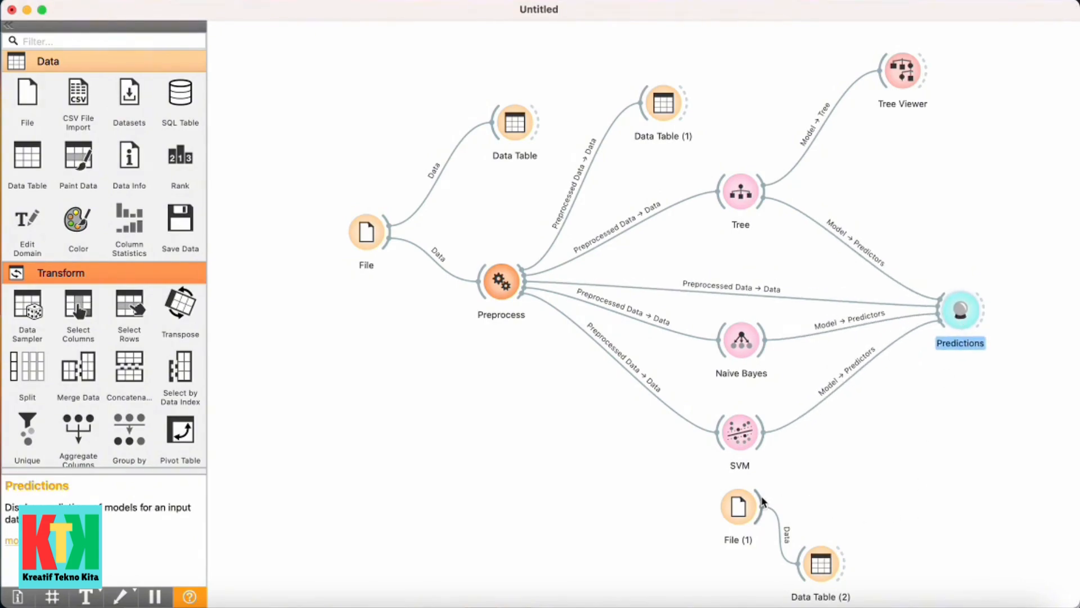
pyautogui.moveTo(834, 569); pyautogui.dragTo(872, 574)
pyautogui.scroll(-2, 886, 510)
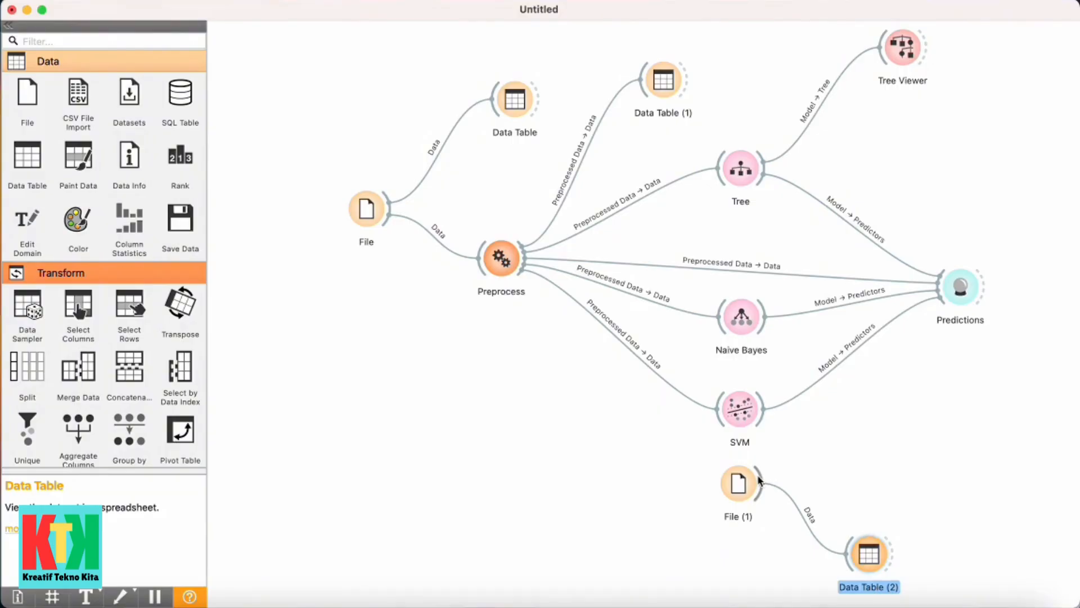
pyautogui.moveTo(760, 480); pyautogui.dragTo(943, 309)
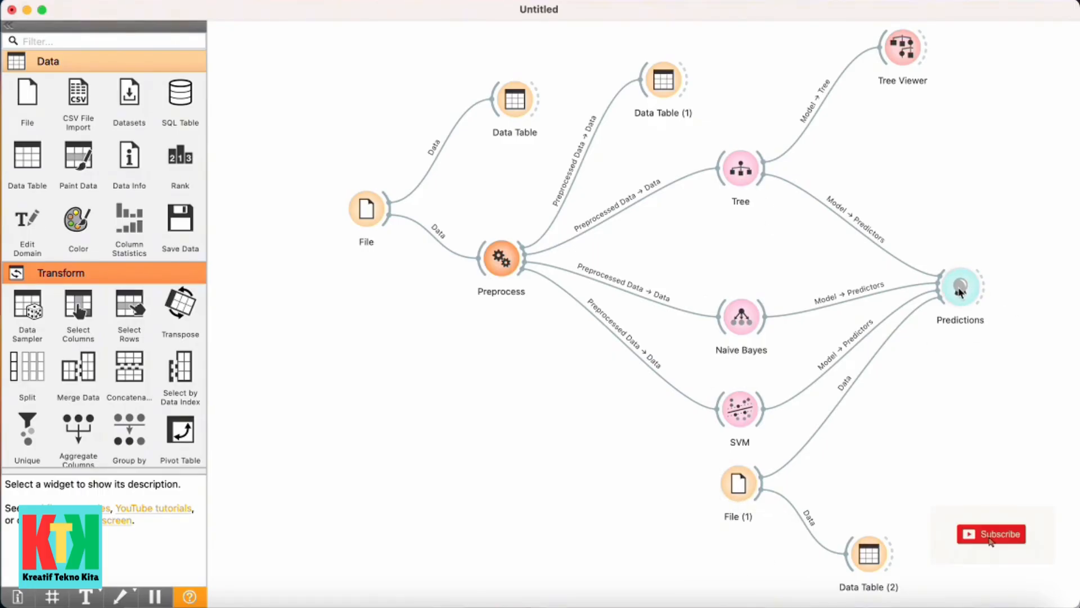
# Review the Tree, Naive Bayes and SVM predictions for all testing students, widening the NAMA column to show full names.
pyautogui.doubleClick(959, 290)
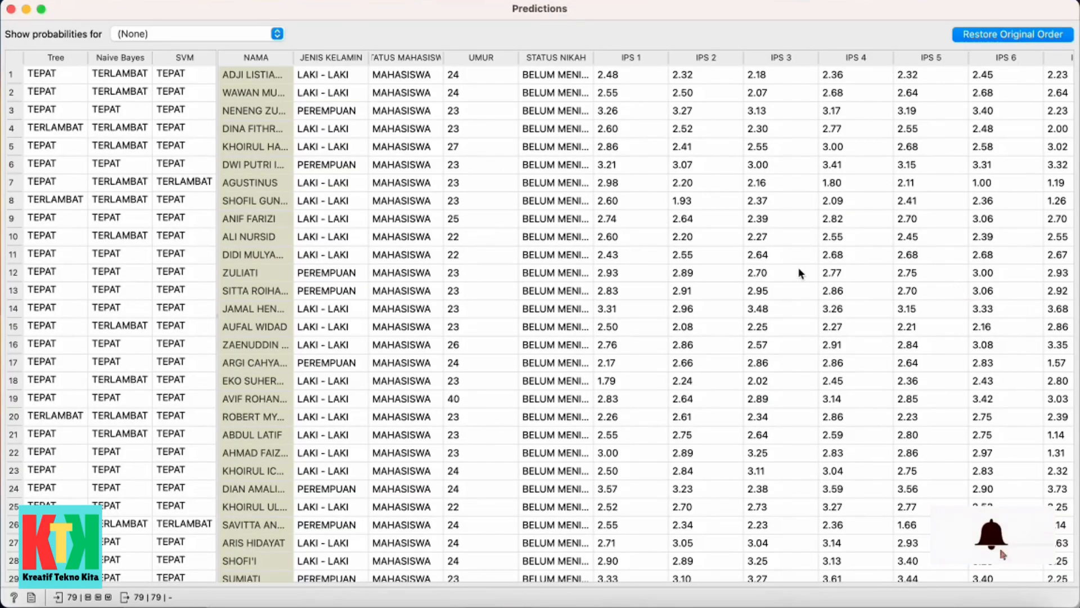
pyautogui.scroll(-15, 714, 320)
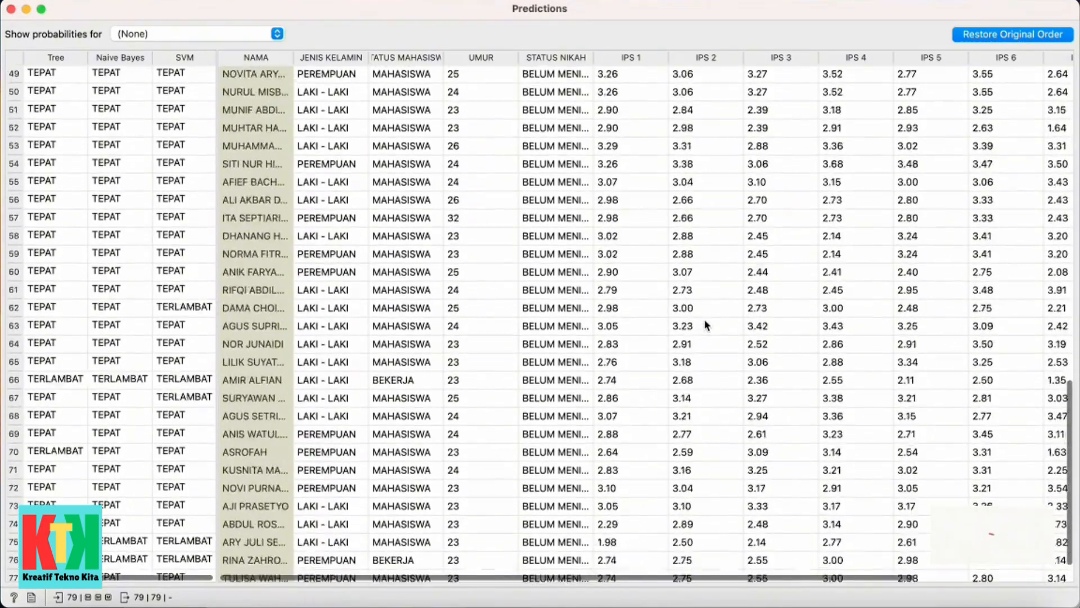
pyautogui.scroll(15, 705, 325)
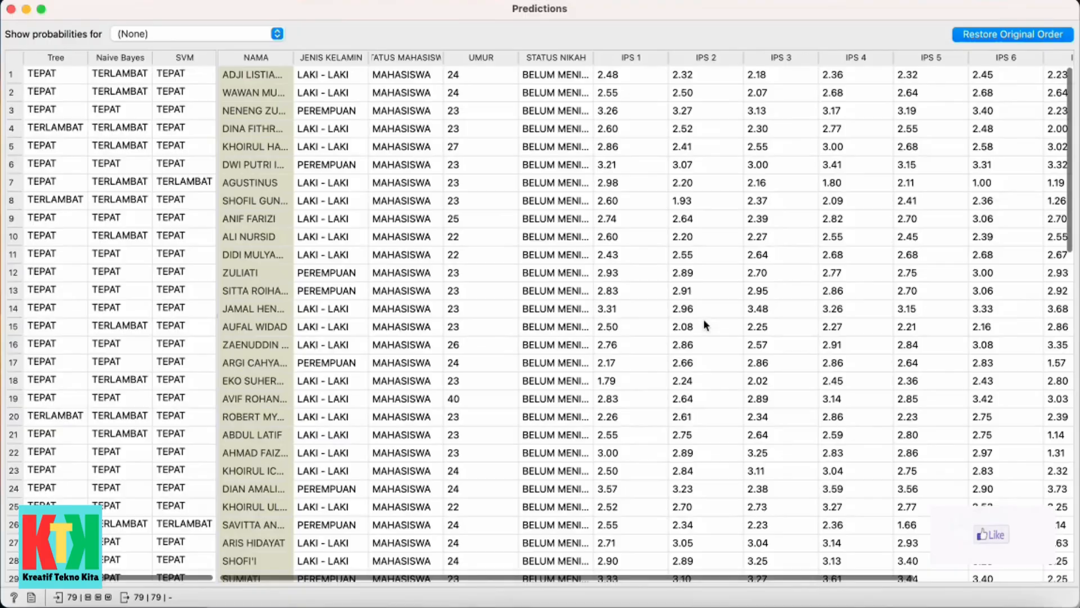
pyautogui.doubleClick(292, 57)
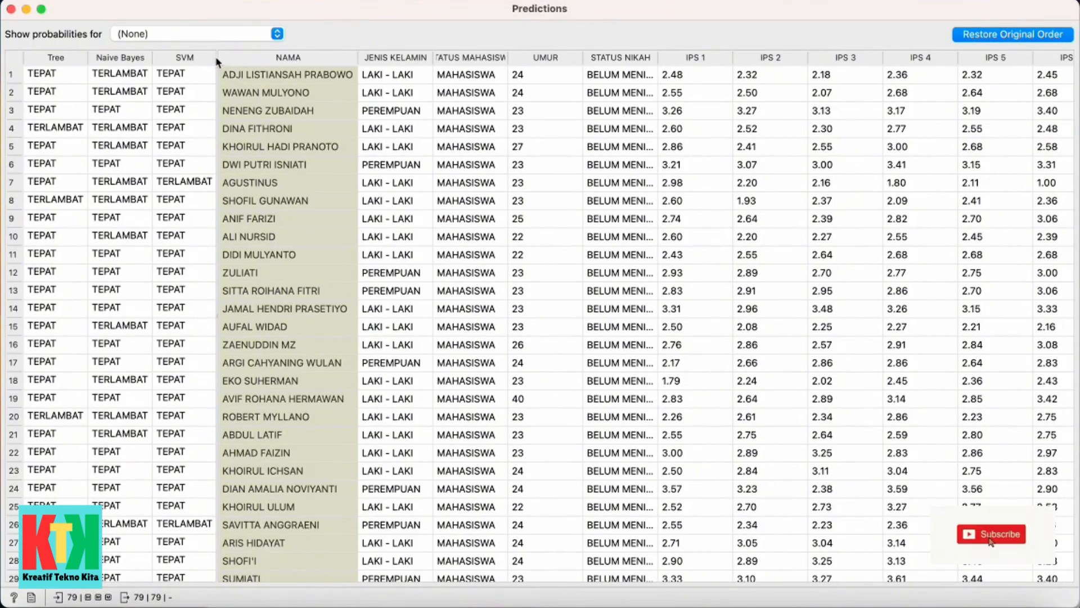
pyautogui.click(252, 114)
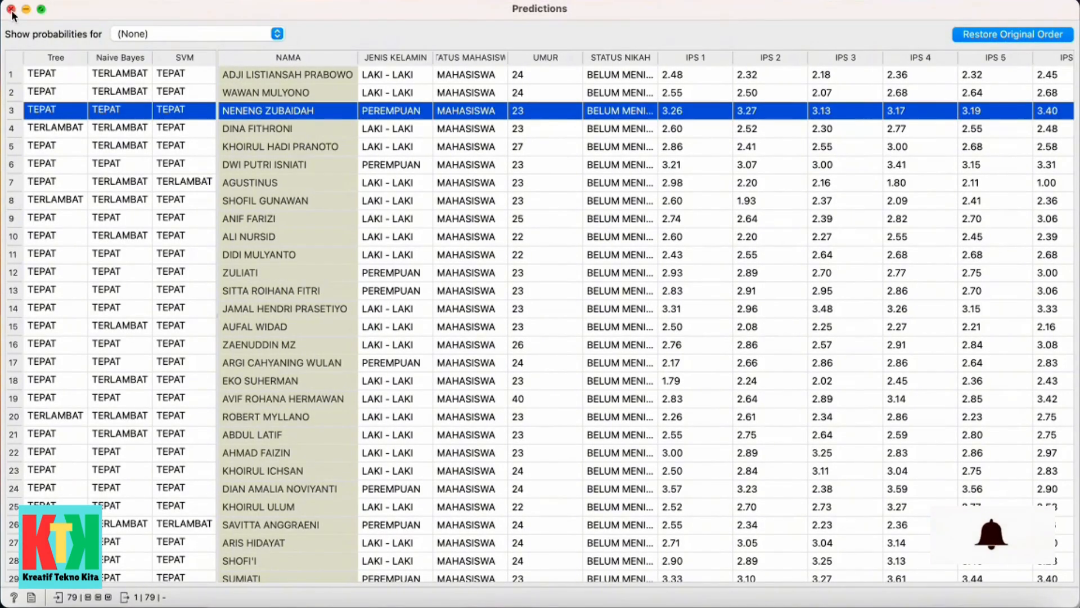
pyautogui.click(11, 9)
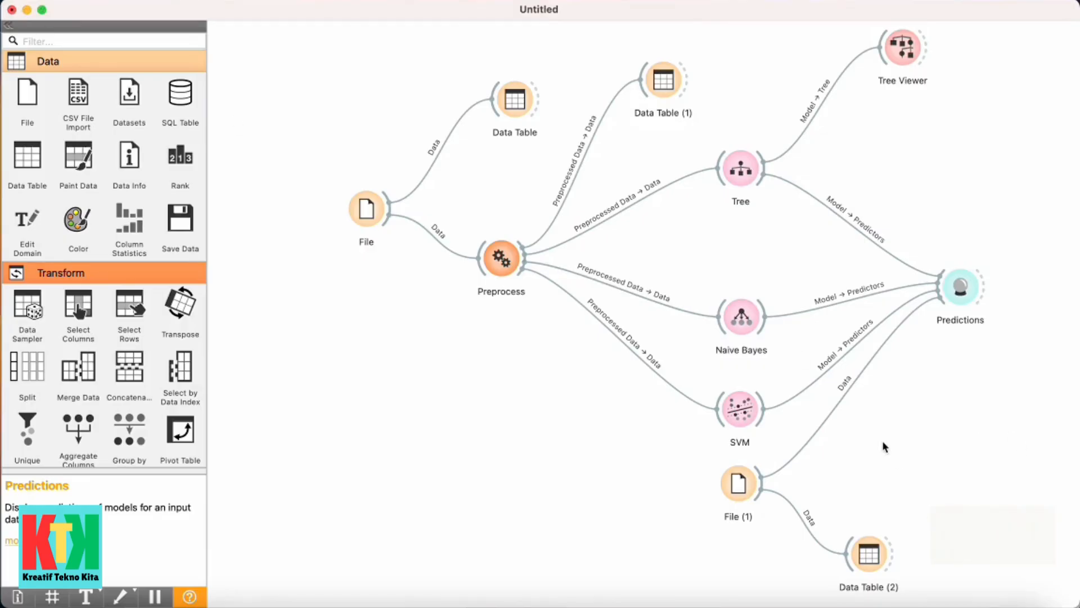
# Recheck the missing data in Data Table (2), and remove the direct data link between File (1) and Predictions.
pyautogui.doubleClick(870, 554)
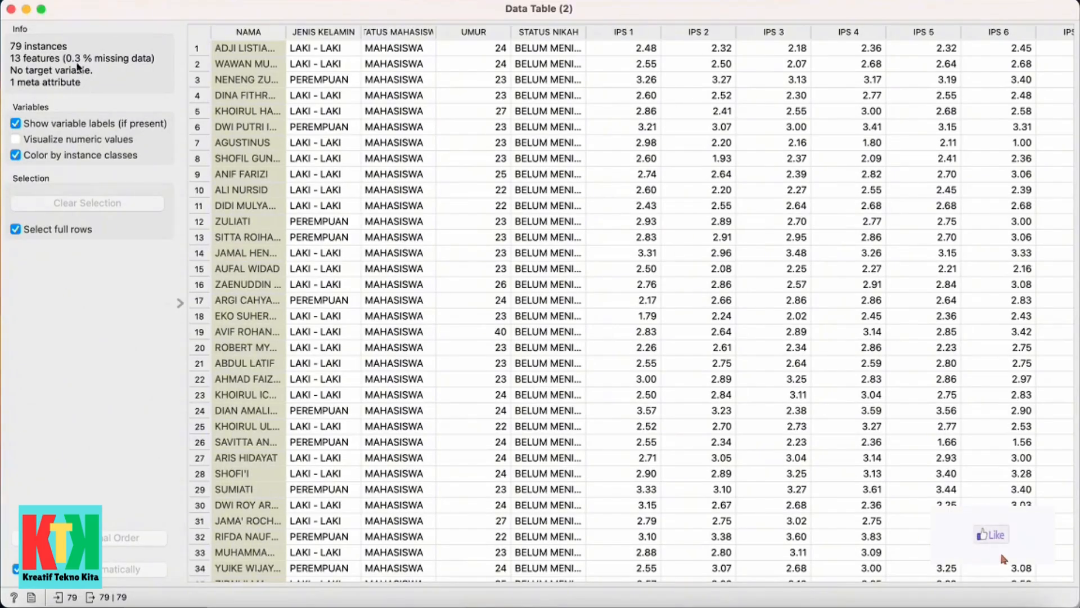
pyautogui.click(12, 9)
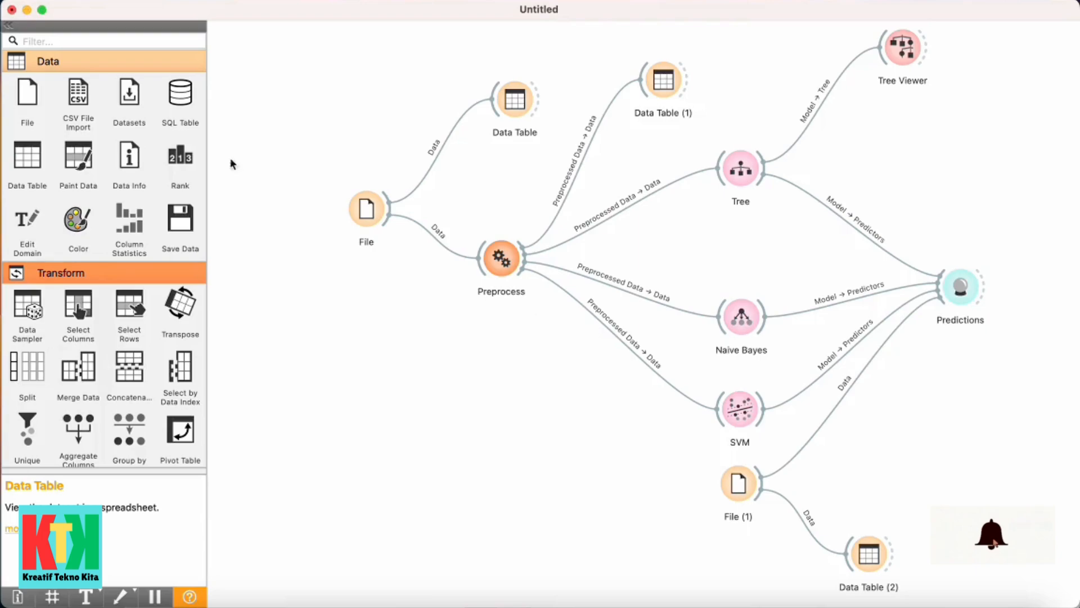
pyautogui.click(860, 374)
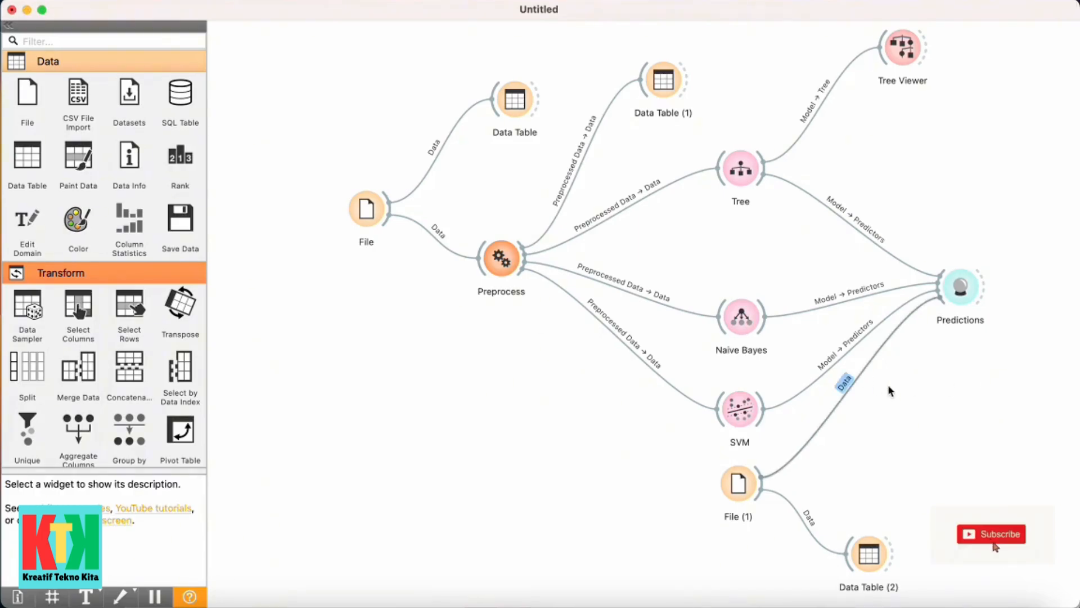
pyautogui.press('Delete')
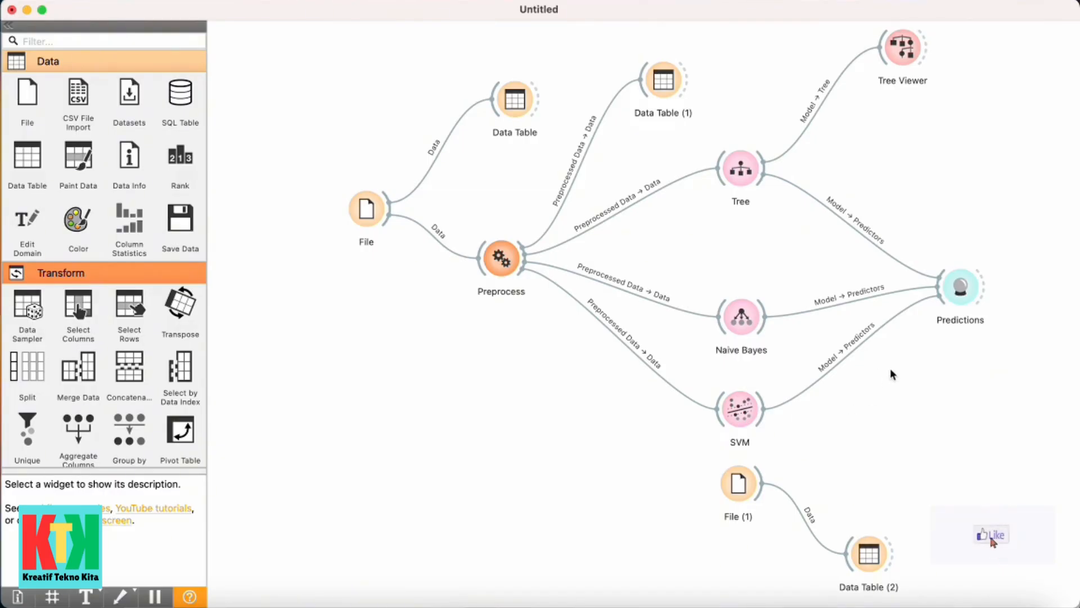
pyautogui.moveTo(752, 483); pyautogui.dragTo(947, 305)
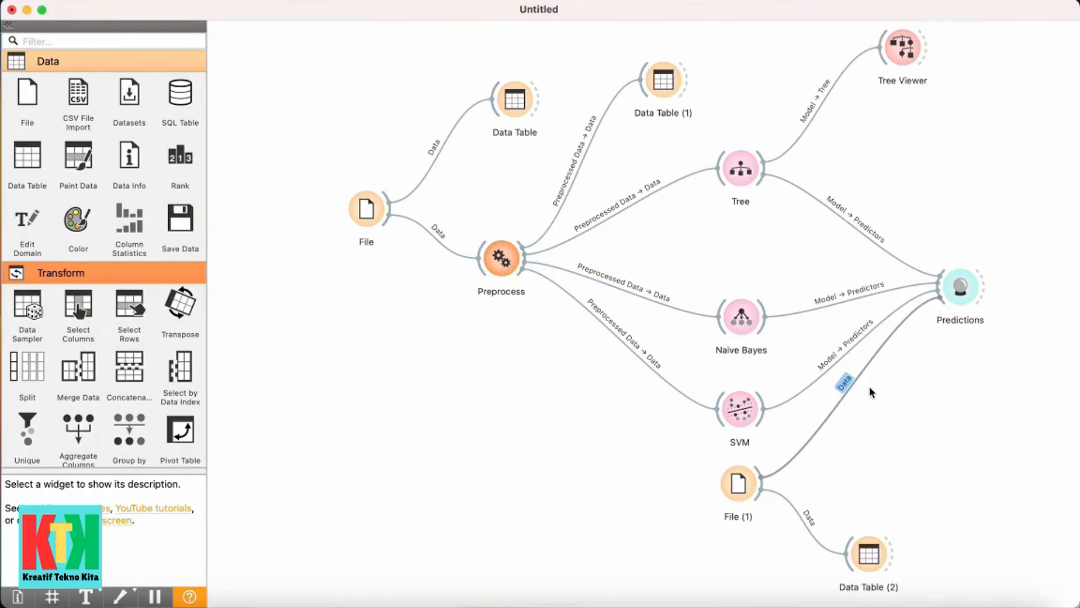
pyautogui.press('Delete')
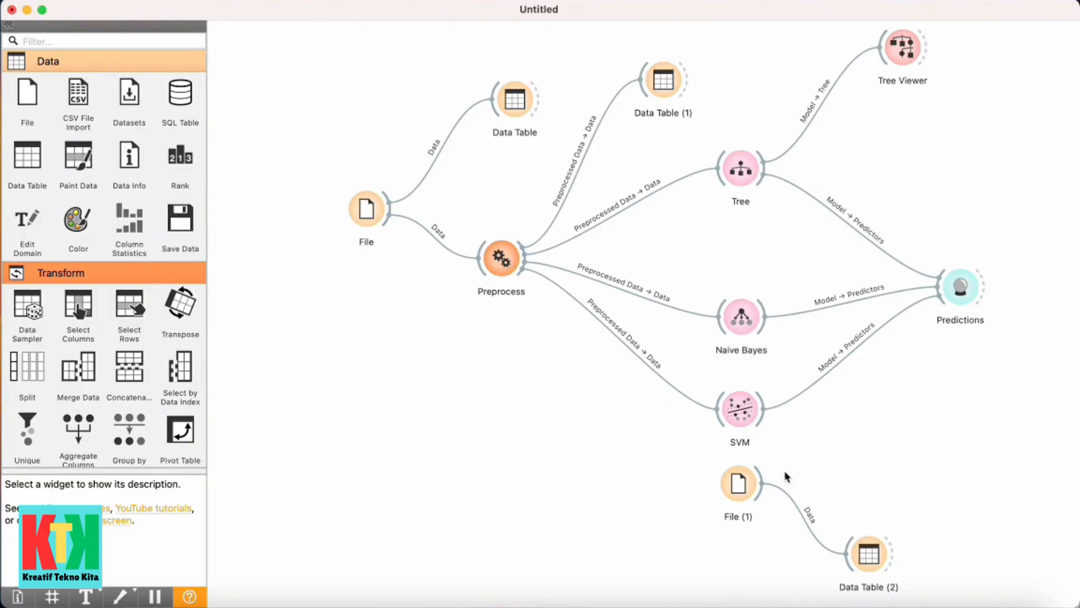
# Add a Preprocess widget fed by File (1), with Impute Missing Values set to Average/Most frequent as its only preprocessor.
pyautogui.moveTo(763, 480); pyautogui.dragTo(852, 464)
pyautogui.click(914, 265)
pyautogui.doubleClick(877, 471)
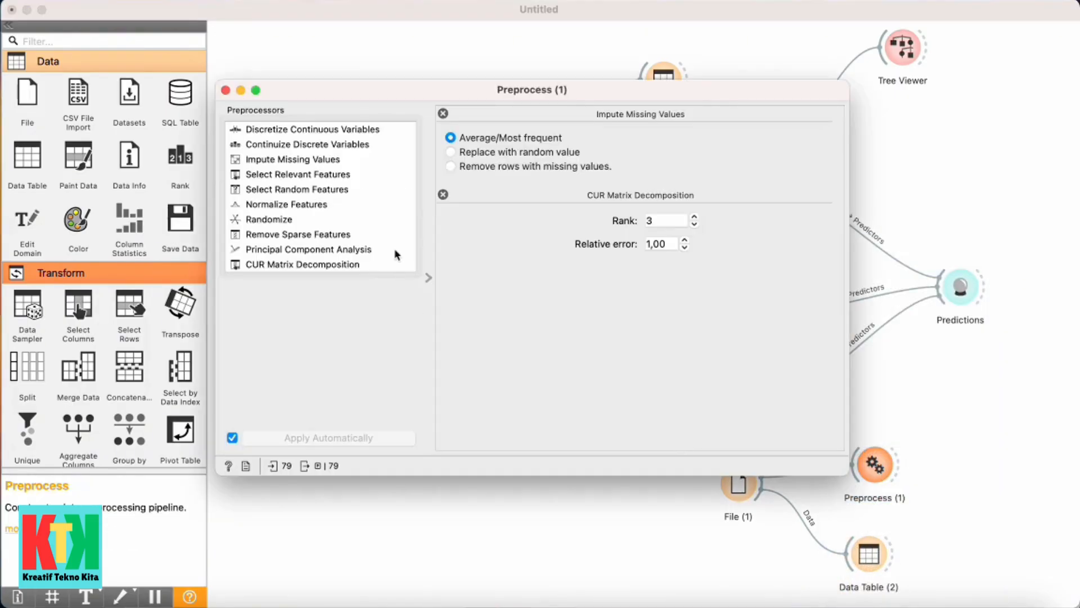
pyautogui.click(443, 115)
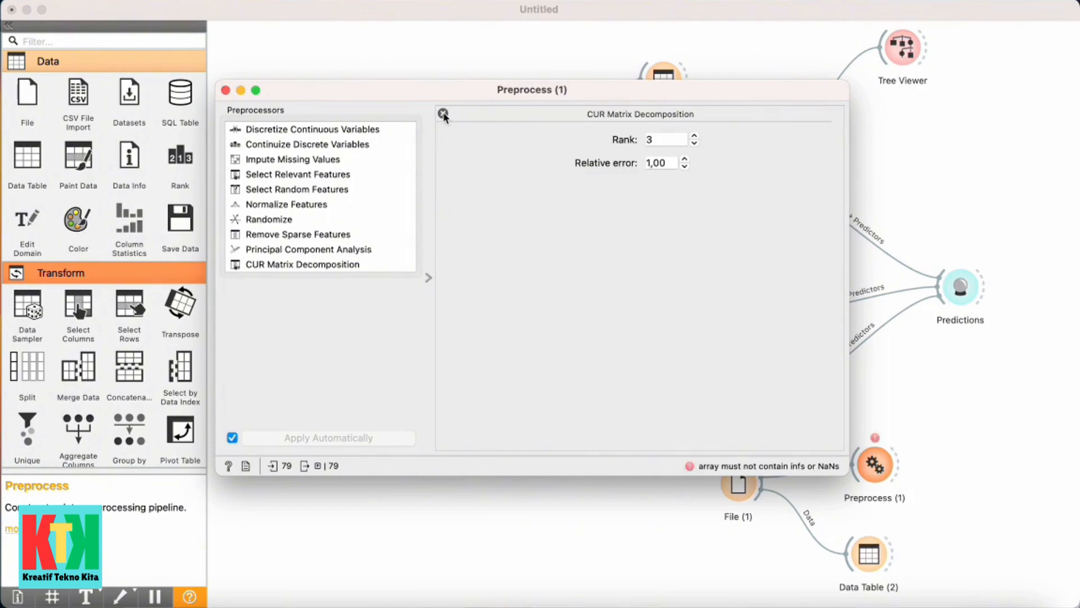
pyautogui.click(444, 114)
pyautogui.click(258, 165)
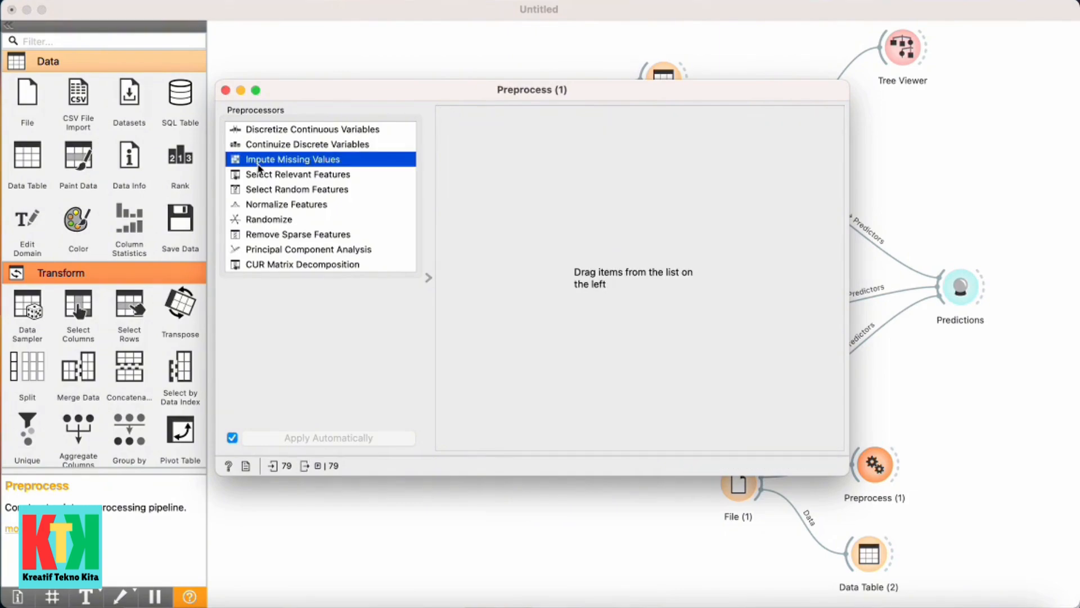
pyautogui.moveTo(259, 167); pyautogui.dragTo(474, 155)
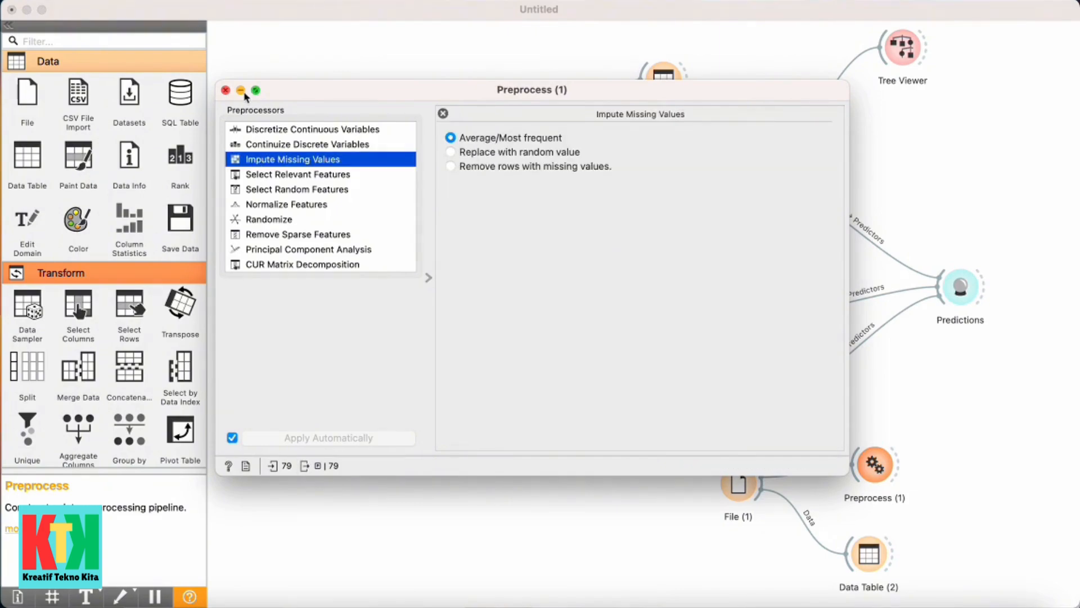
pyautogui.click(225, 90)
# Reposition Preprocess (1), connect a new Data Table to it, and check the preprocessed testing data for missing values.
pyautogui.click(900, 495)
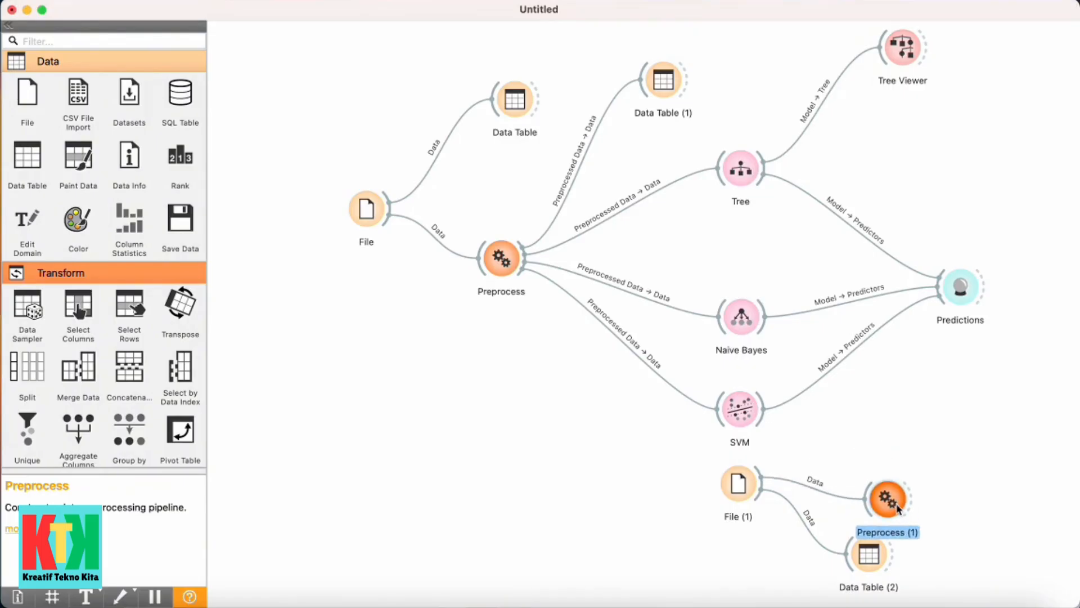
pyautogui.moveTo(906, 498); pyautogui.dragTo(998, 527)
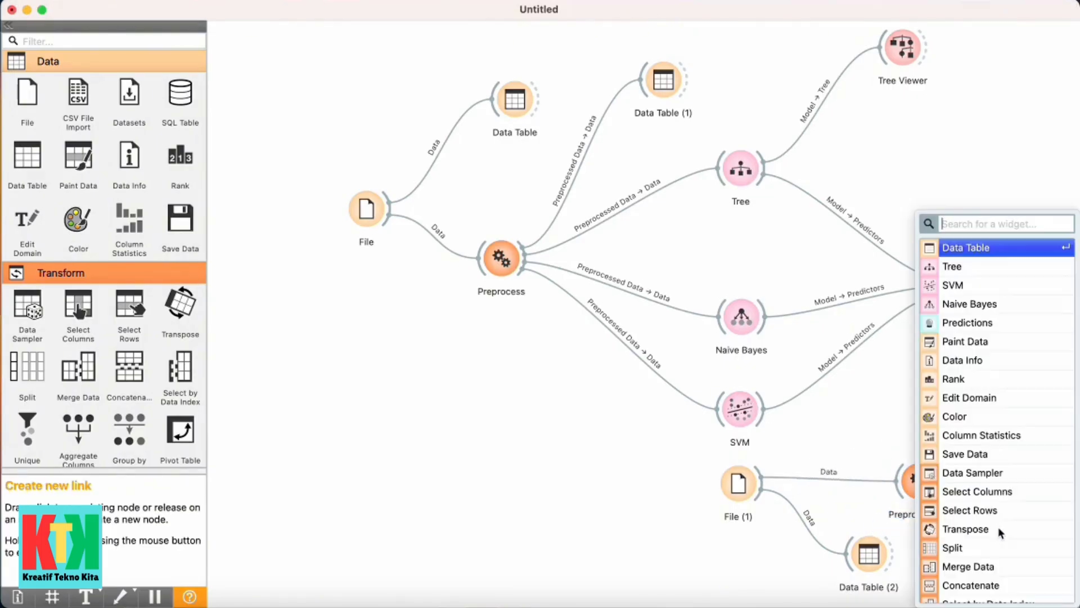
pyautogui.click(988, 248)
pyautogui.doubleClick(1030, 532)
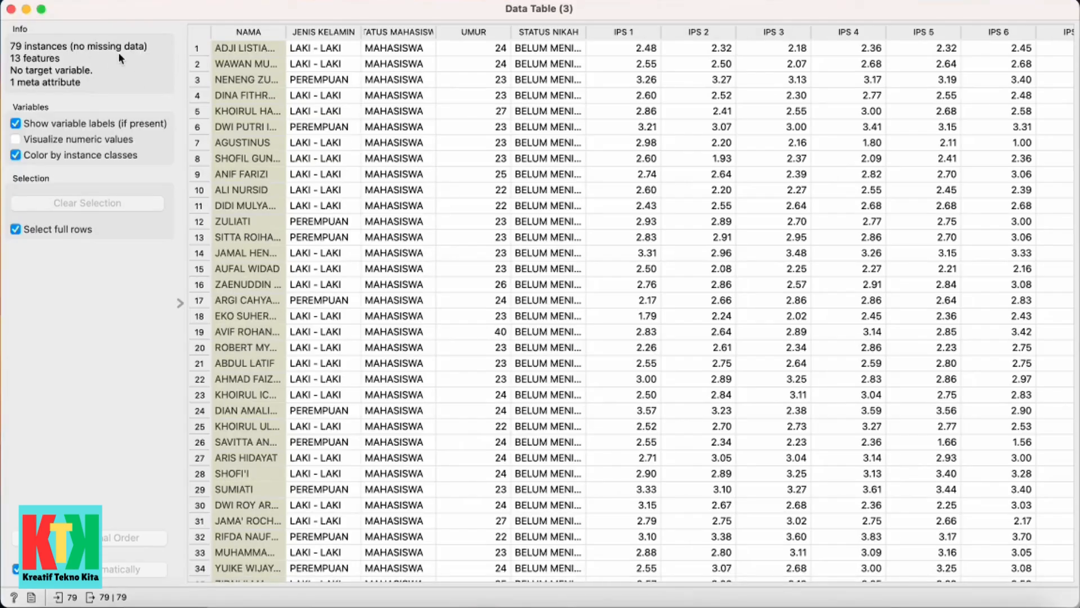
pyautogui.click(11, 9)
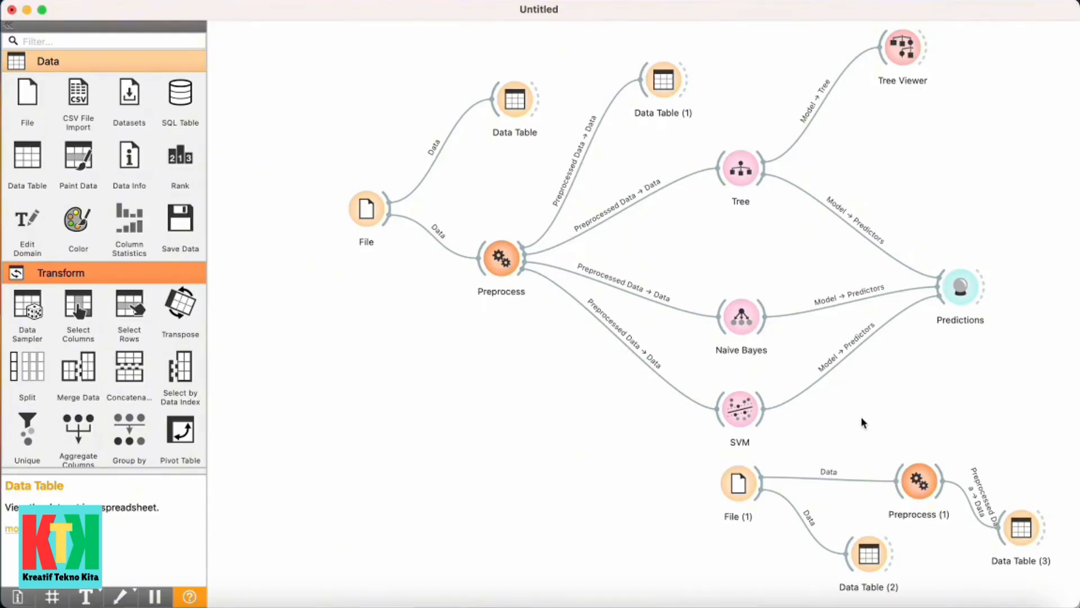
# Link Preprocess (1) to Predictions as its data, and review each model's predictions for the testing students with the NAMA column widened.
pyautogui.moveTo(931, 475); pyautogui.dragTo(938, 310)
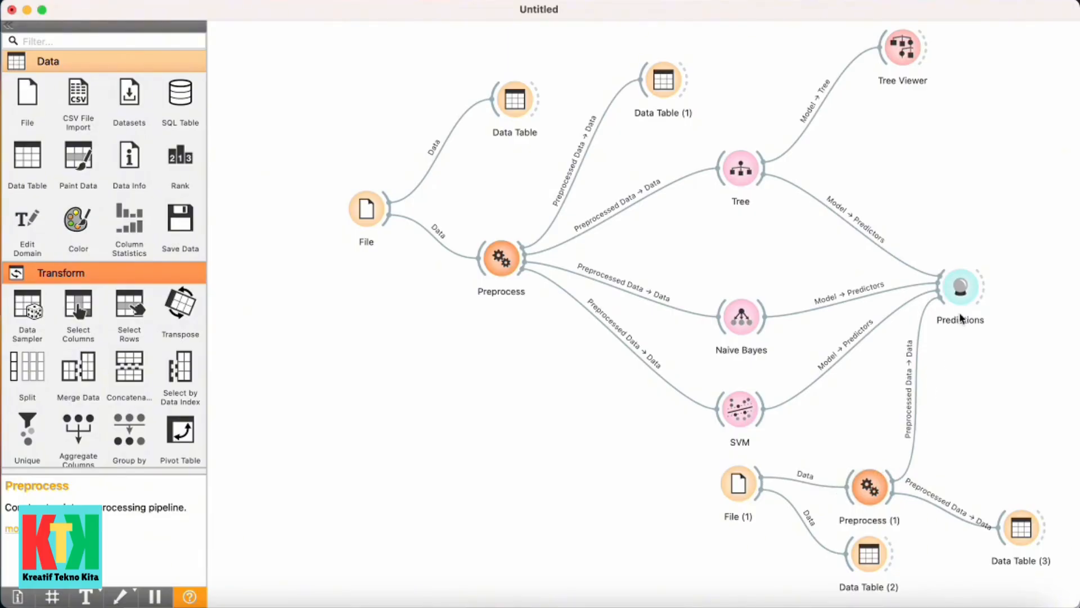
pyautogui.doubleClick(961, 287)
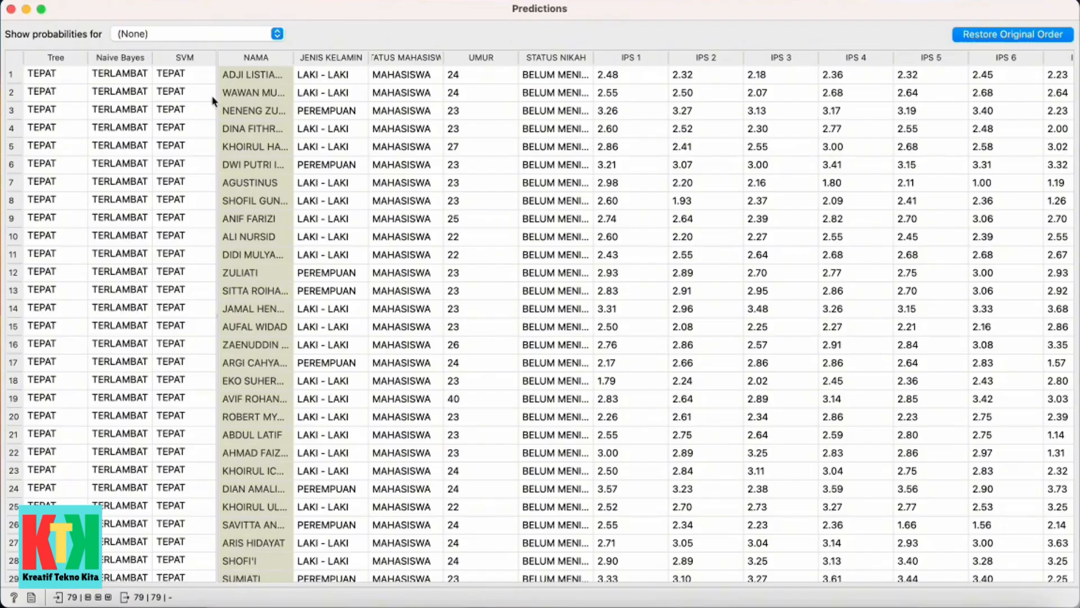
pyautogui.click(258, 75)
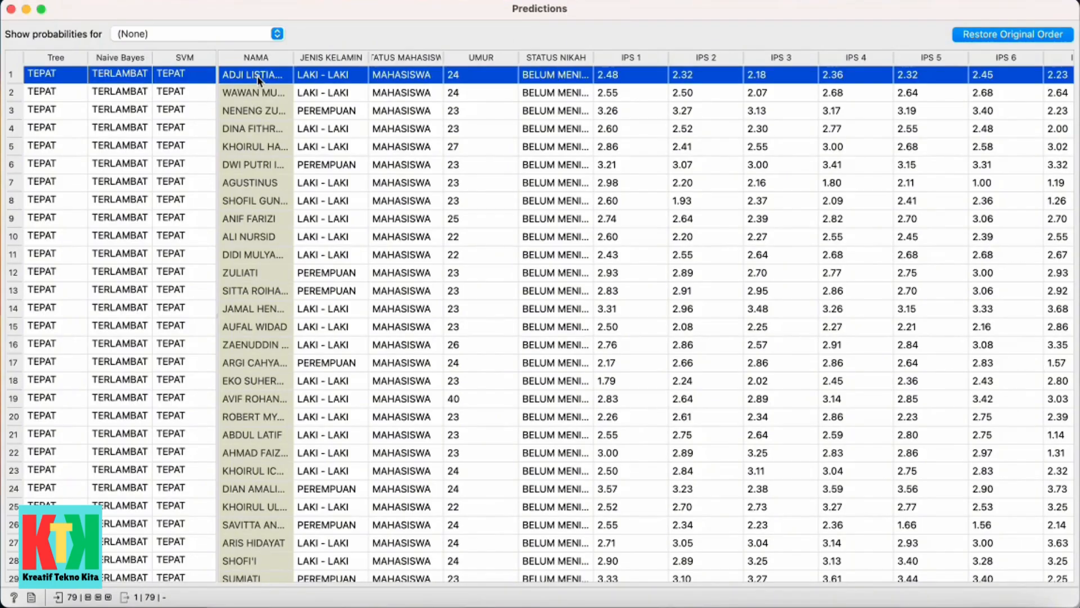
pyautogui.doubleClick(292, 55)
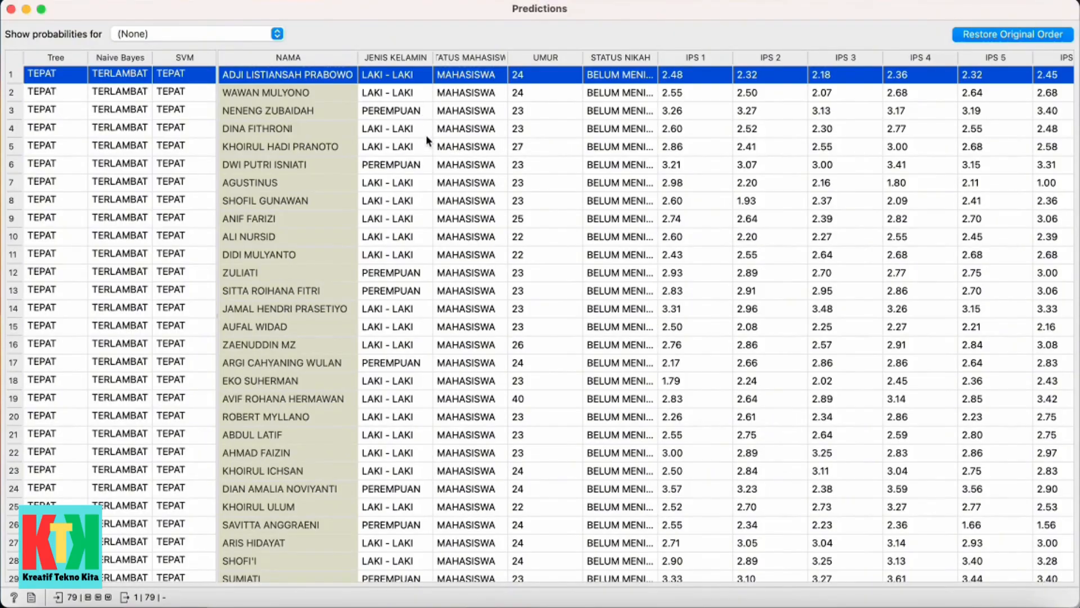
pyautogui.hscroll(5, 427, 138)
pyautogui.hscroll(-5, 426, 134)
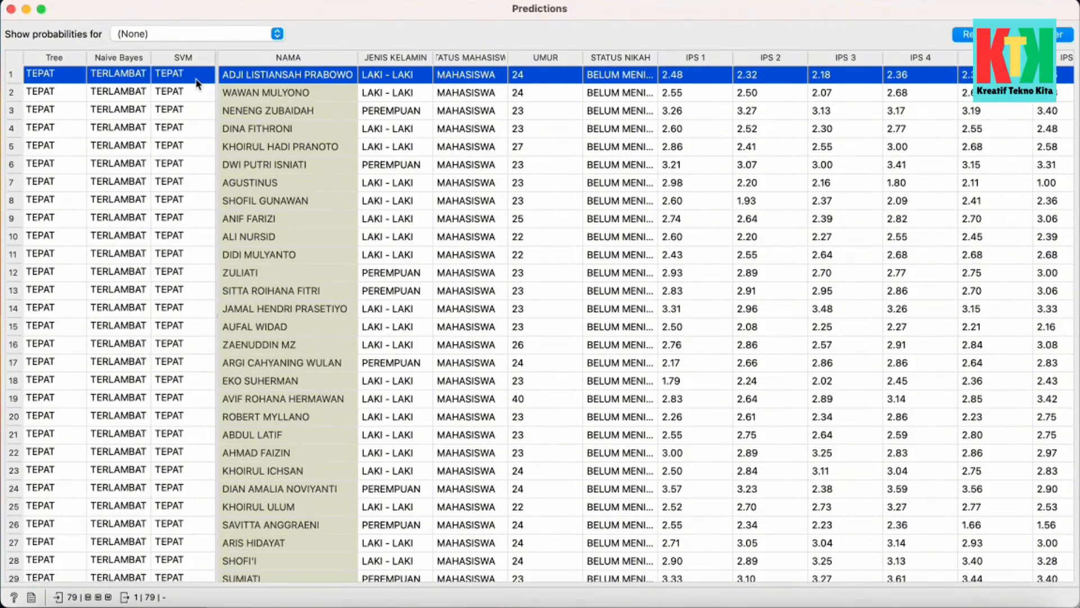
pyautogui.click(231, 99)
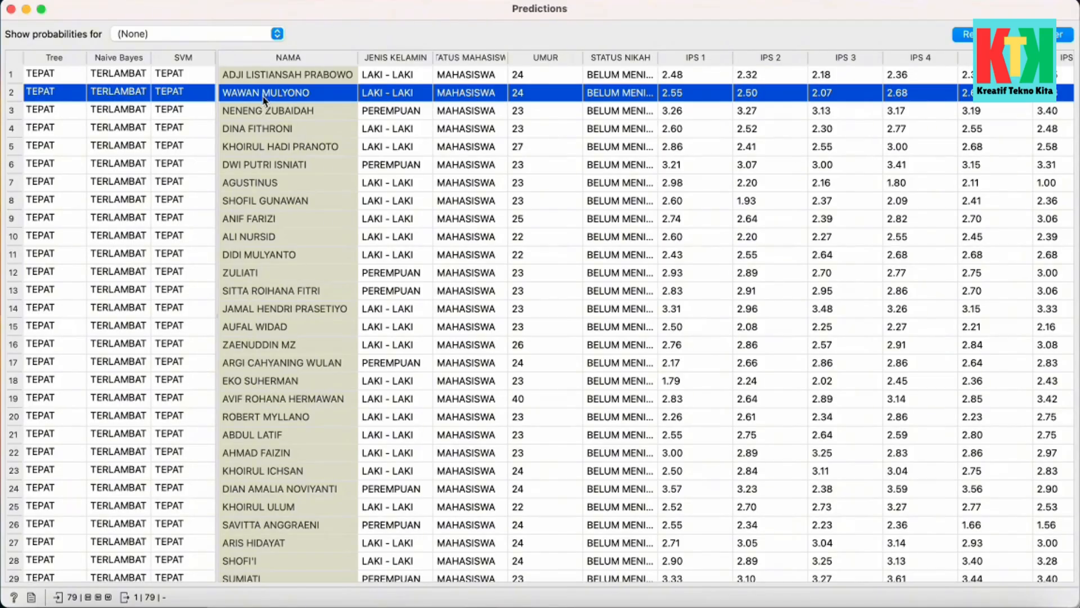
pyautogui.scroll(-15, 267, 224)
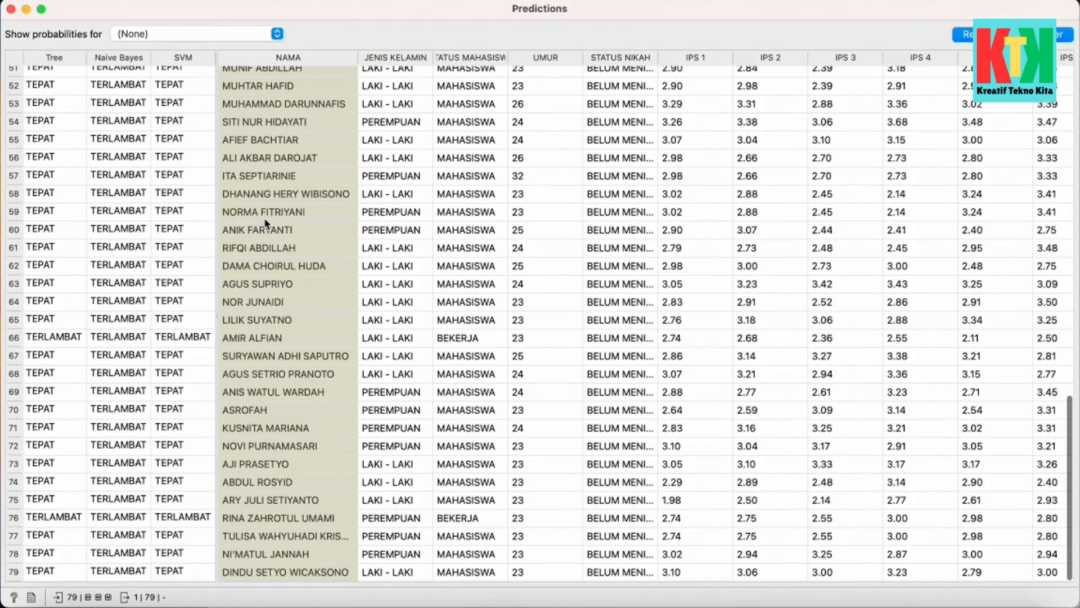
# Examine the Tree model's graduation predictions for the first few testing students in the Predictions table.
pyautogui.scroll(15, 267, 224)
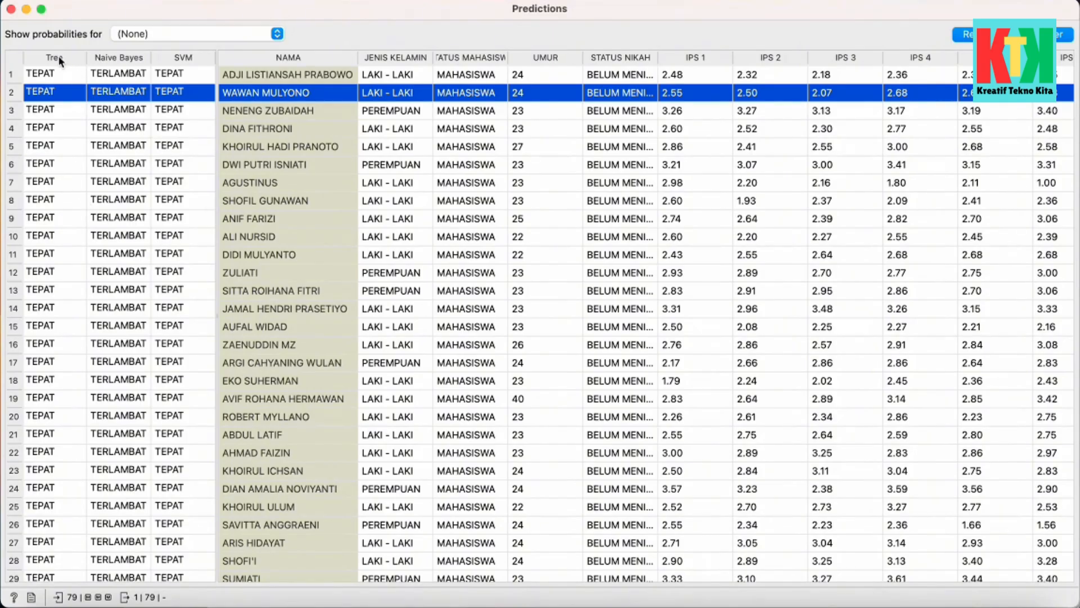
pyautogui.click(57, 78)
pyautogui.click(50, 127)
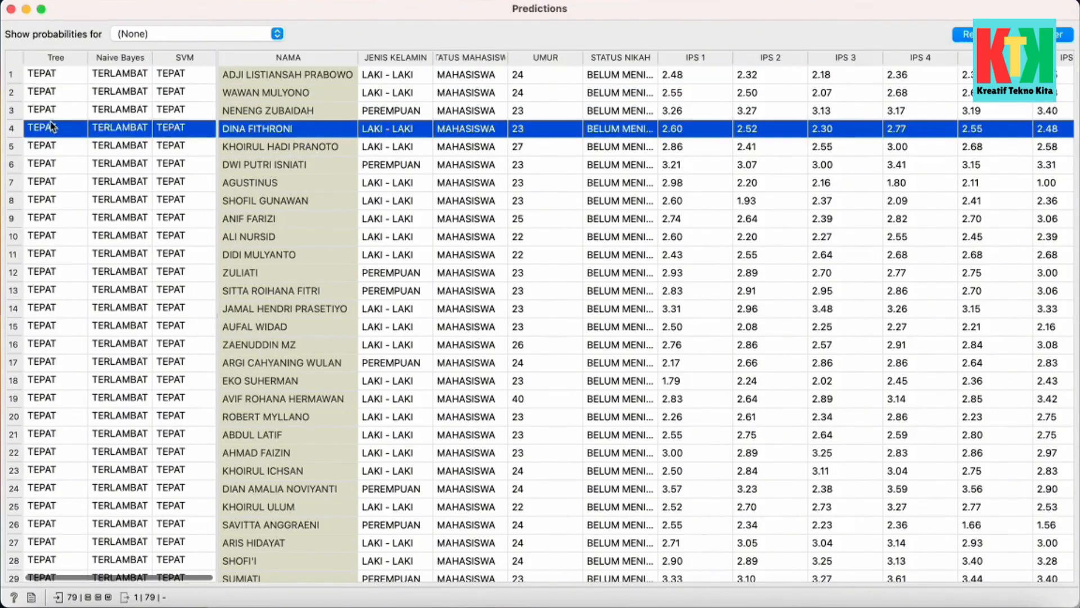
pyautogui.click(66, 79)
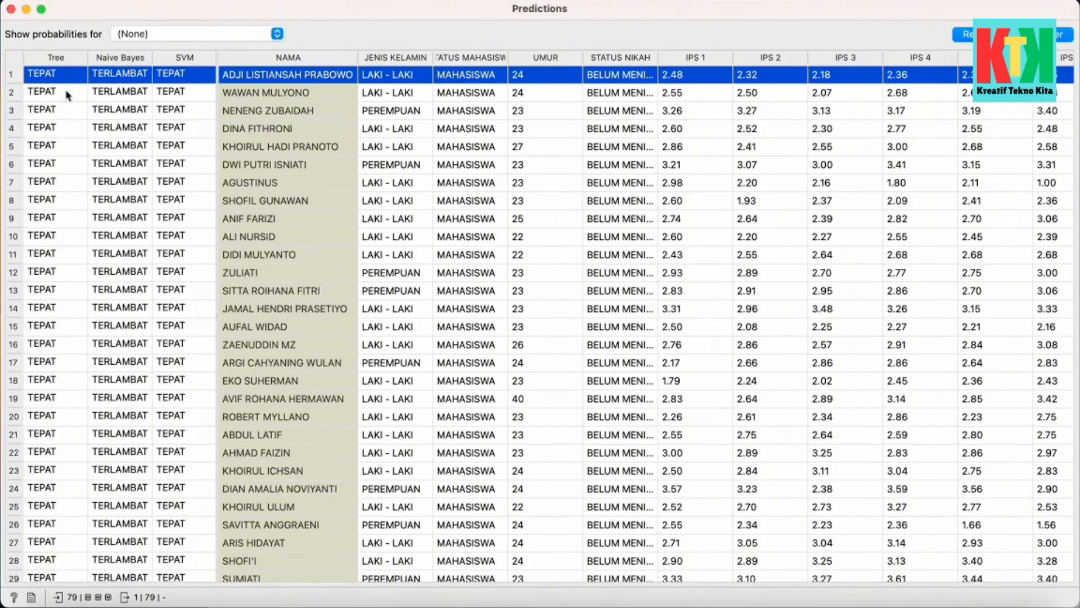
pyautogui.click(64, 114)
pyautogui.click(67, 77)
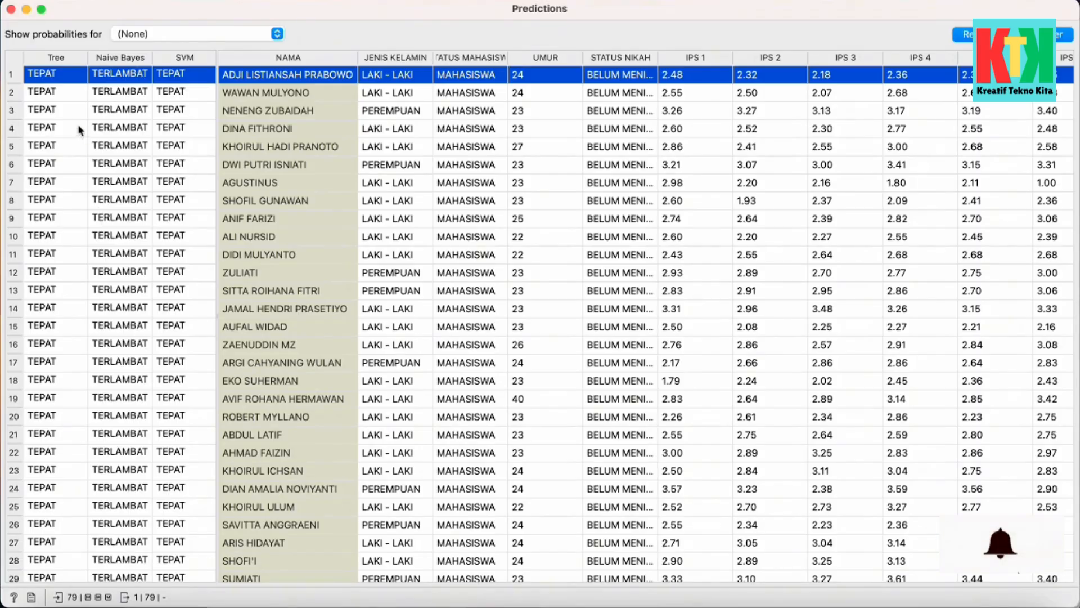
# Sort the predictions in ascending order by the Tree column, select the first student's row and review the sorted list.
pyautogui.click(60, 58)
pyautogui.click(68, 95)
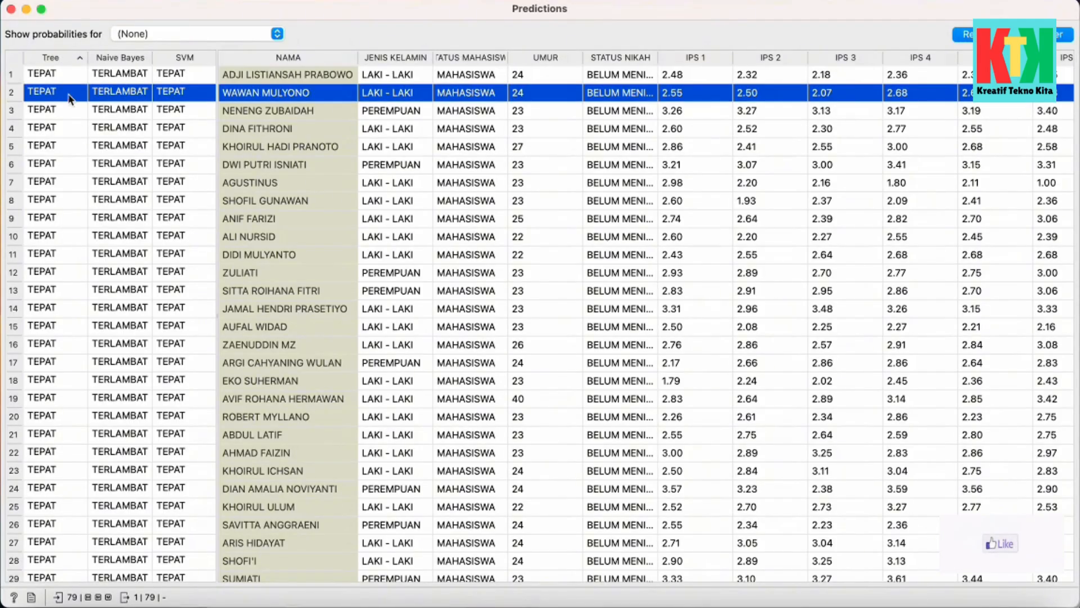
pyautogui.click(66, 75)
pyautogui.scroll(-15, 125, 259)
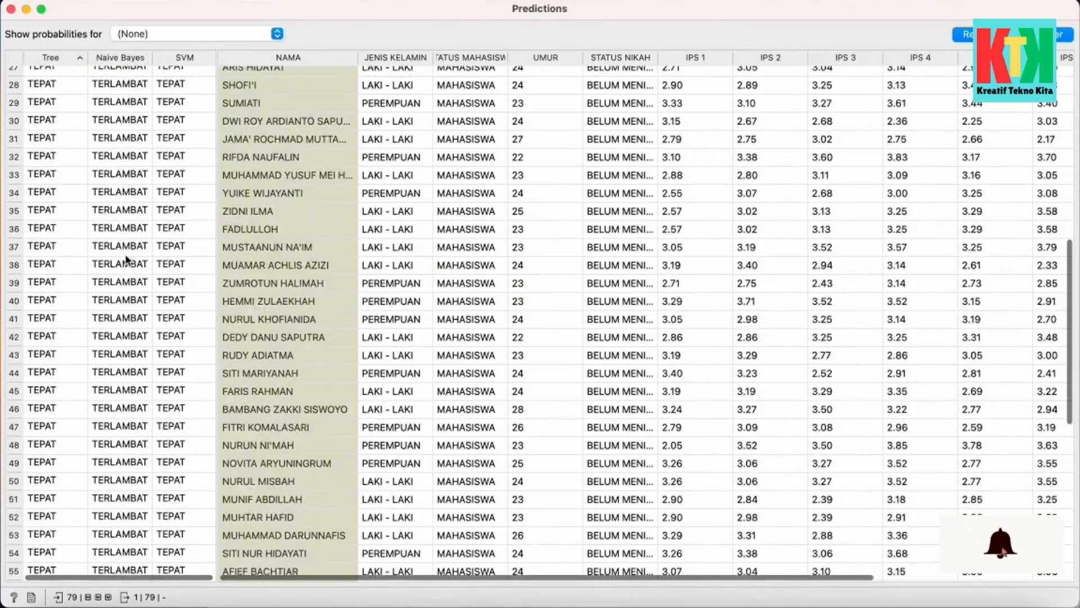
pyautogui.scroll(5, 125, 259)
pyautogui.scroll(10, 125, 255)
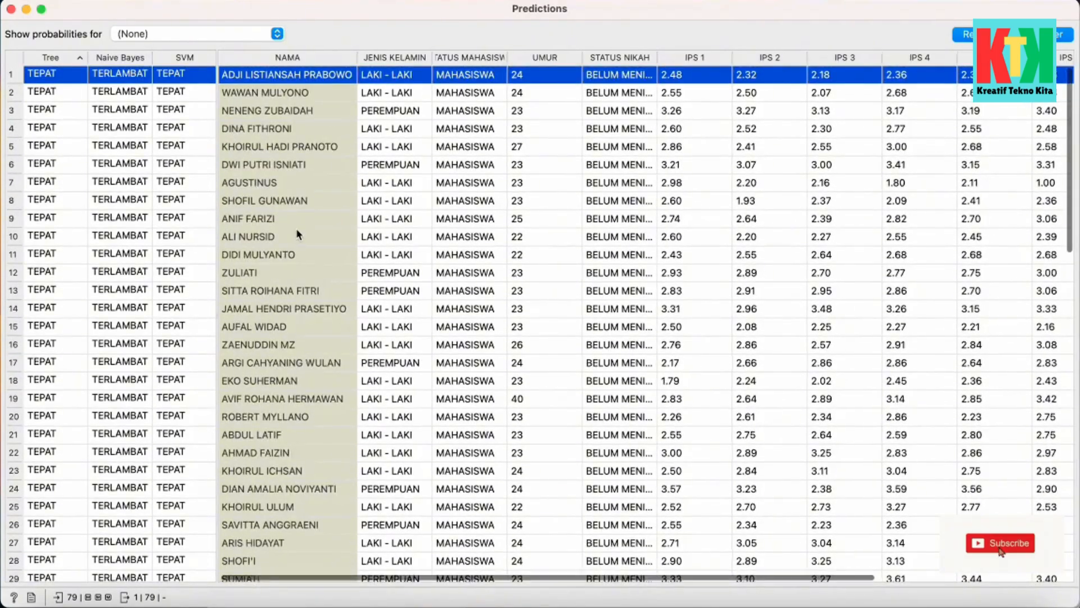